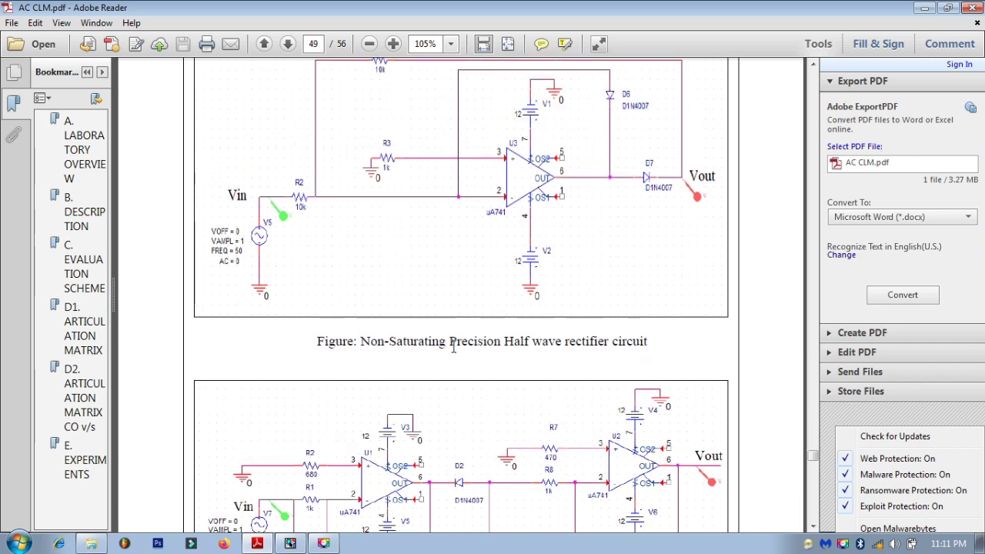
Switch to OrCAD Capture and create the PSpice Analog or Mixed A/D project pshwr in D:\LAB, based on AnalogGNDSymbol.opj.
scroll(493, 348, "up", 6)
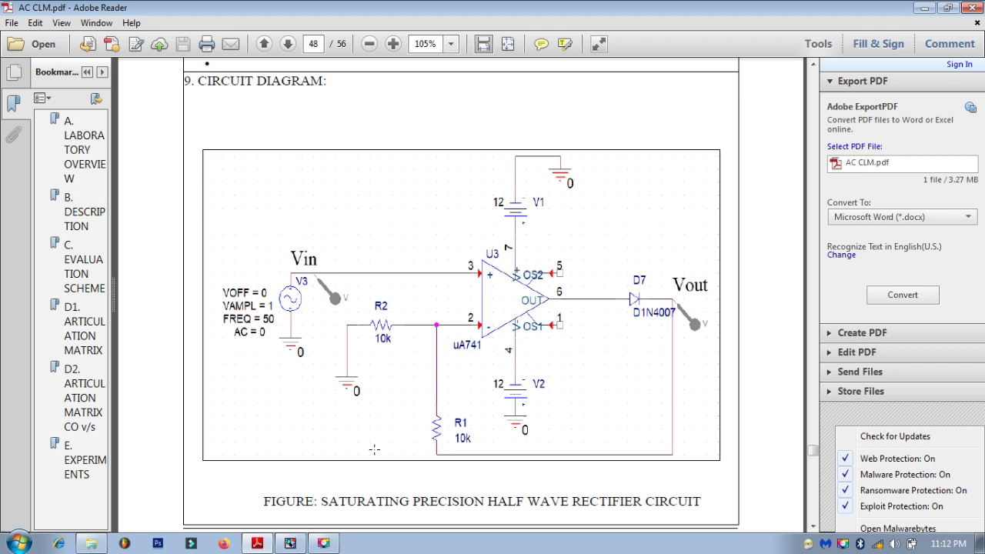
left_click(190, 542)
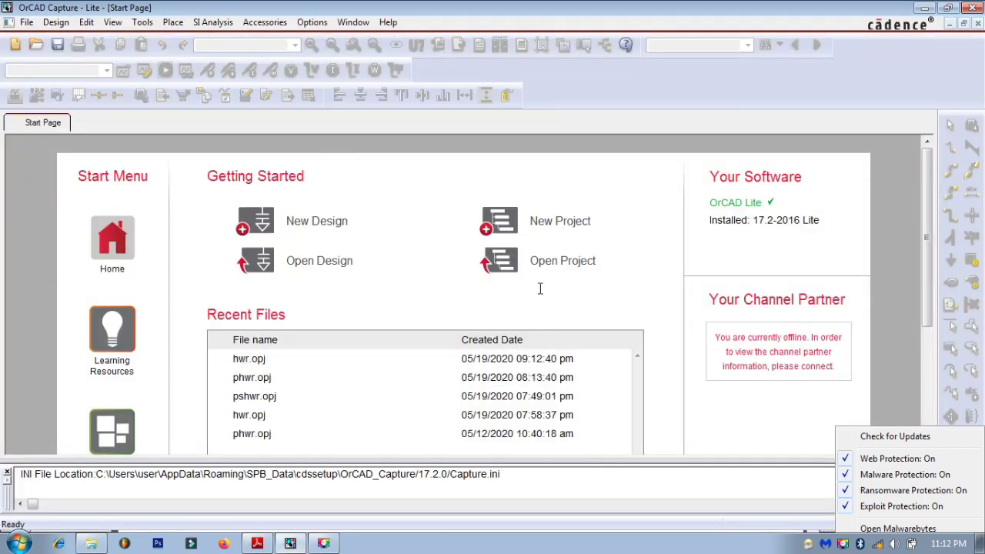
left_click(562, 229)
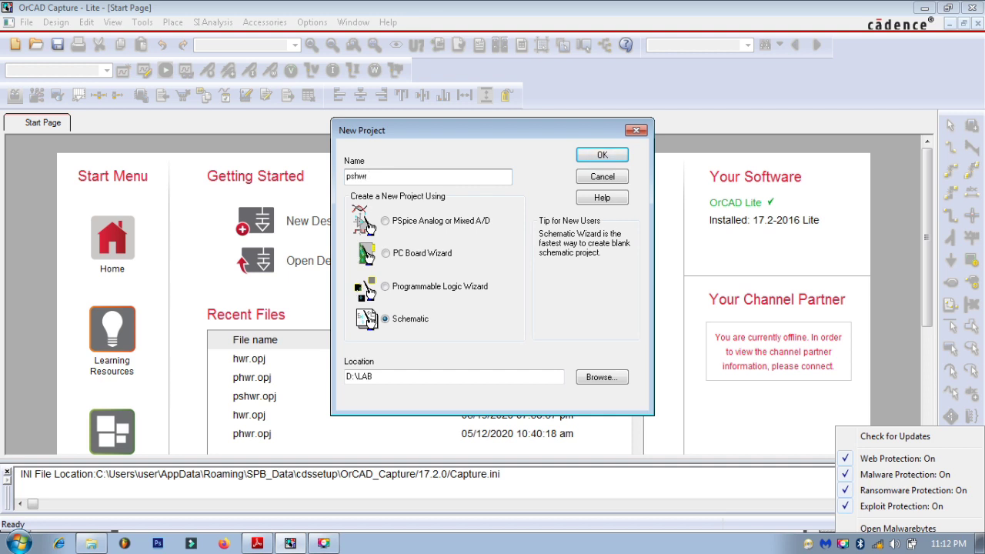
left_click(432, 227)
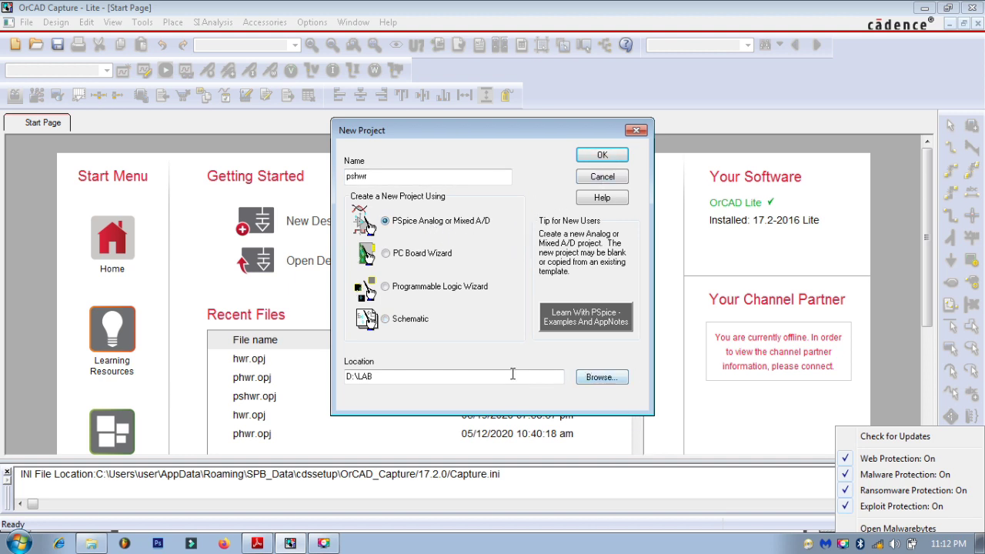
left_click(602, 156)
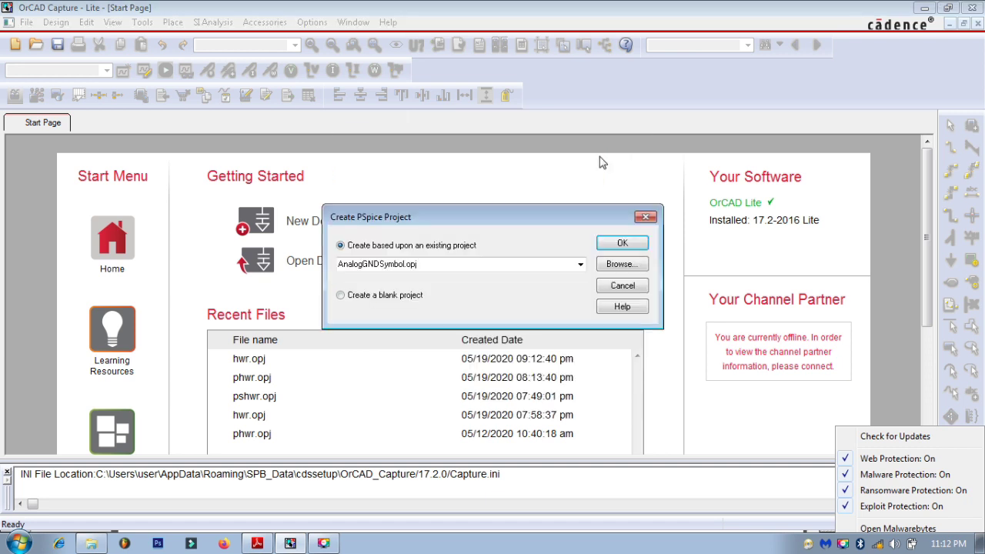
left_click(623, 243)
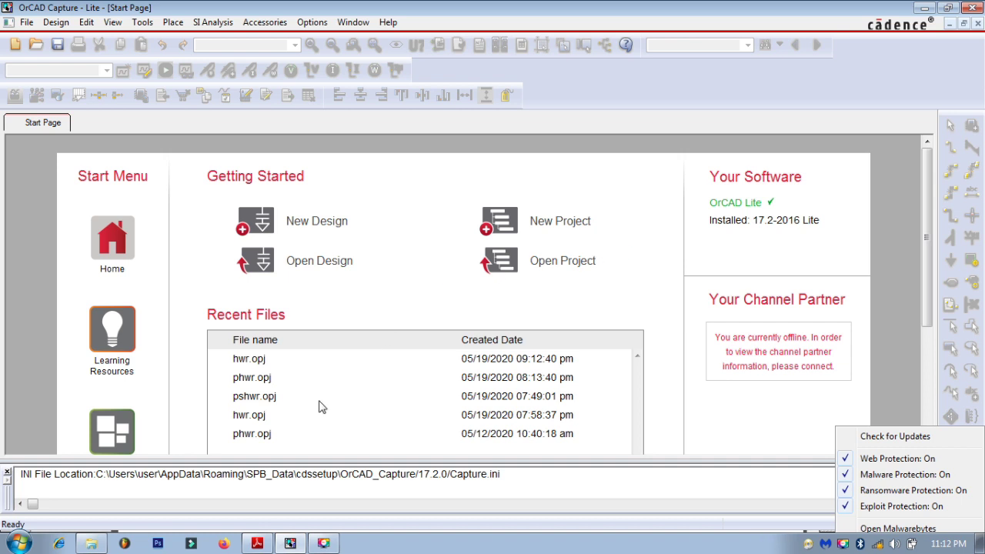
Review the saturating half wave rectifier diagram in Adobe Reader, and open PAGE1 of SCHEMATIC1 from pshwr.dsn in OrCAD Capture.
left_click(257, 543)
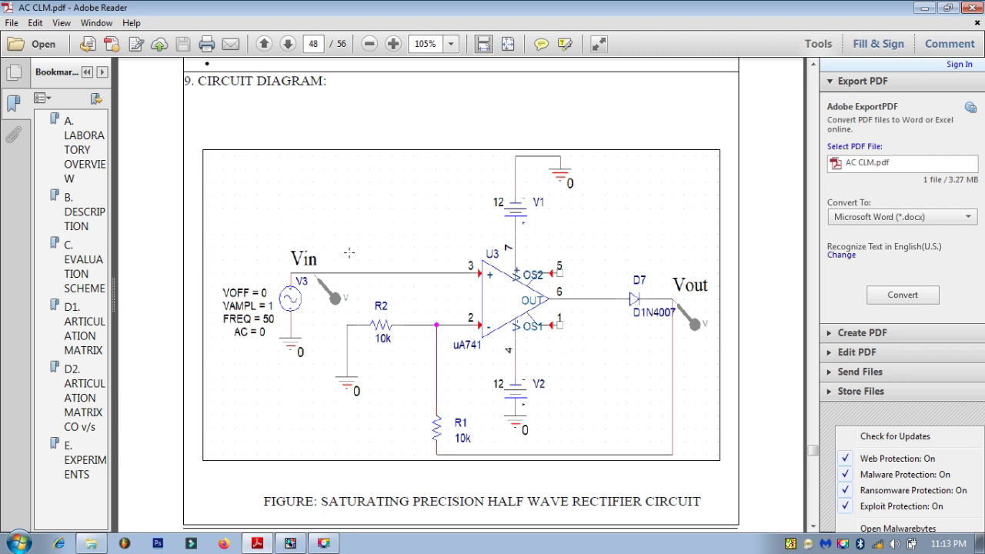
left_click(290, 545)
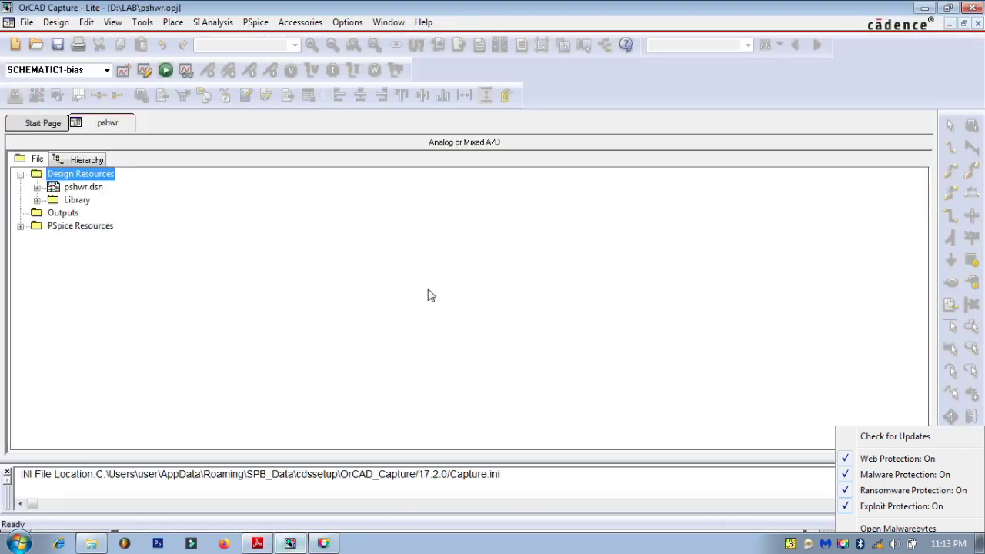
left_click(37, 187)
left_click(53, 199)
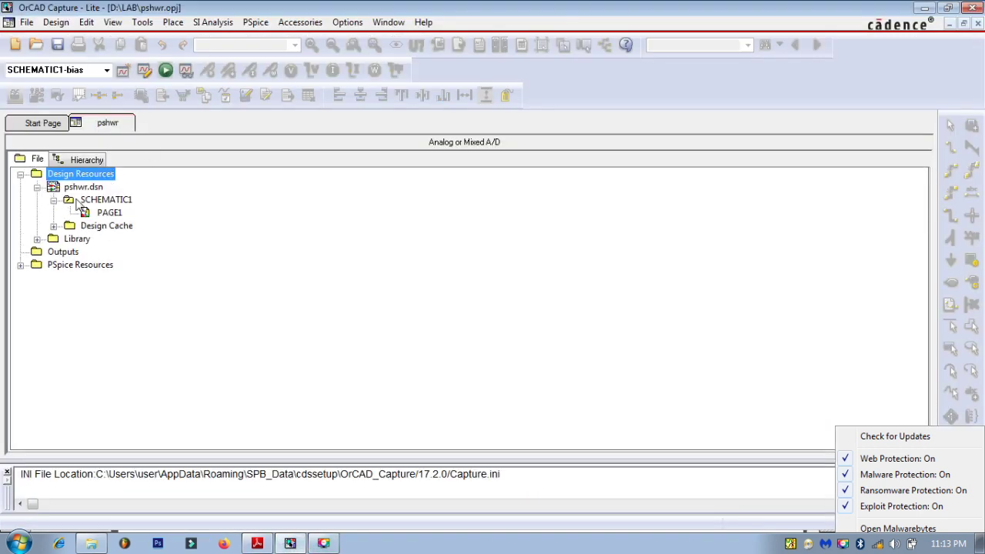
left_click(106, 212)
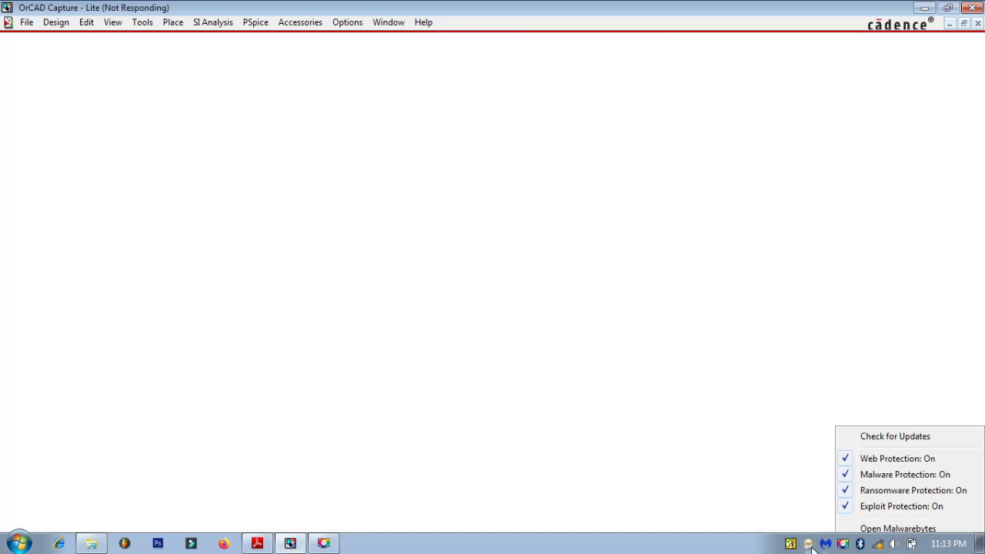
left_click(825, 545)
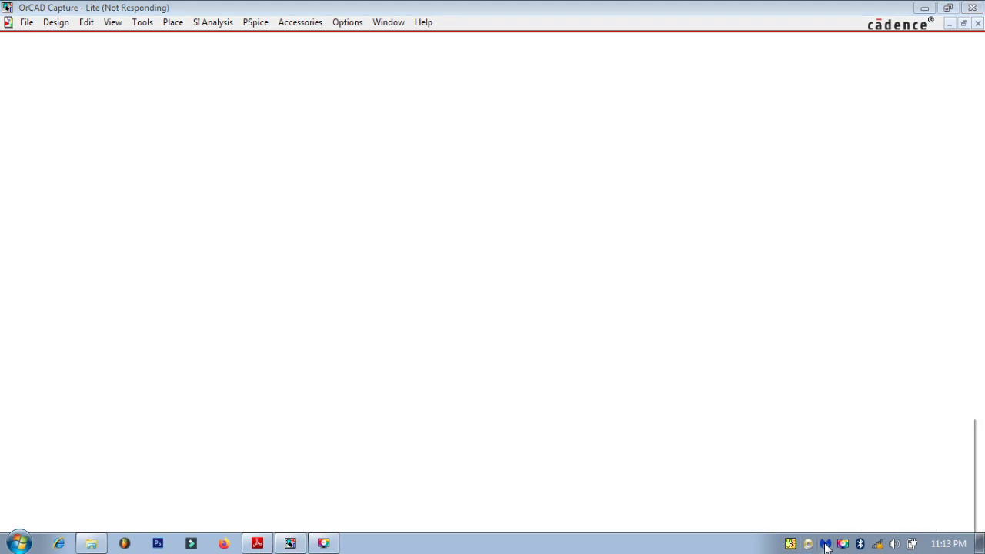
right_click(825, 545)
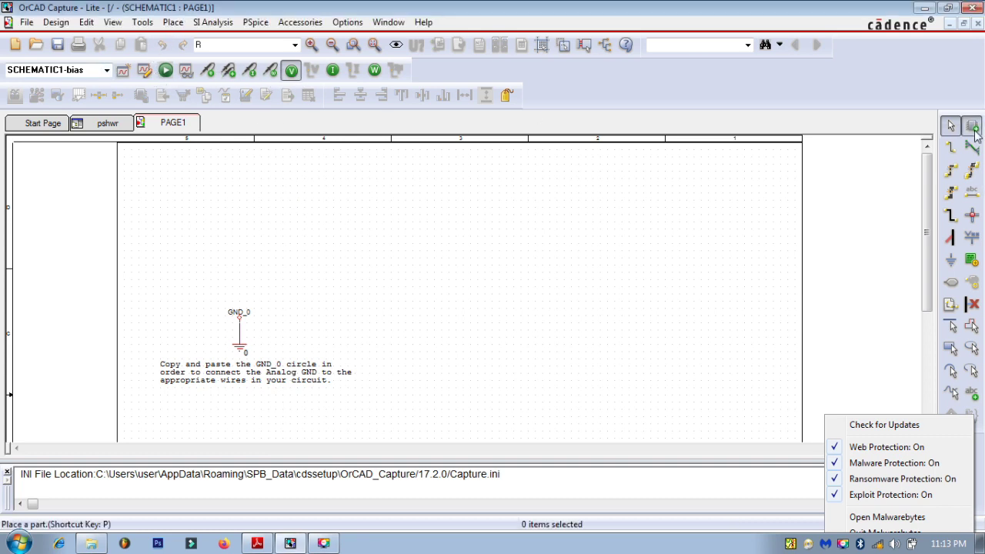
Place a uA741 op-amp from the OPAMP library on the schematic page, up and to the right of the GND_0 symbol.
left_click(971, 127)
left_click(776, 322)
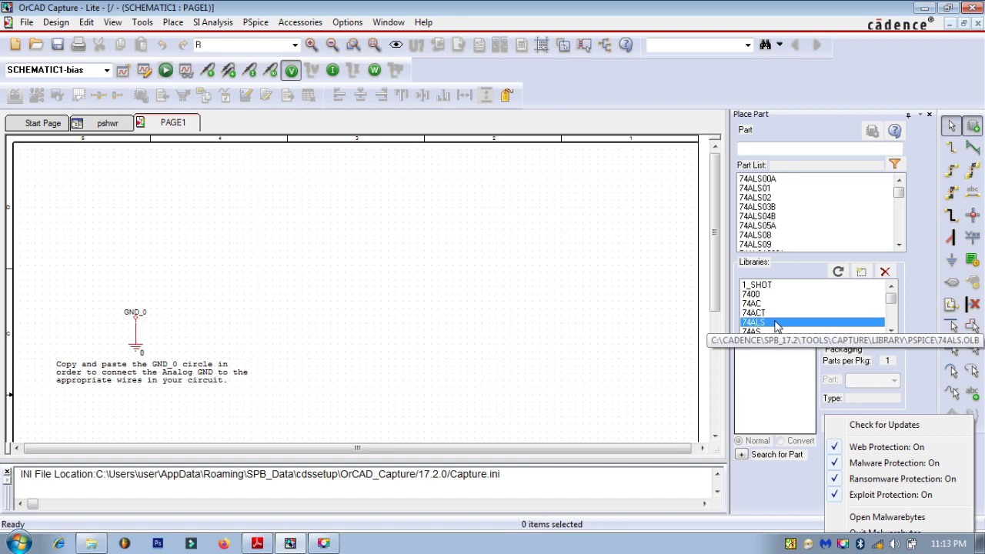
key("Down")
key("Down")
key("Down")
key("Down")
key("Down")
key("Down")
key("Down")
key("Down")
key("Down")
key("Down")
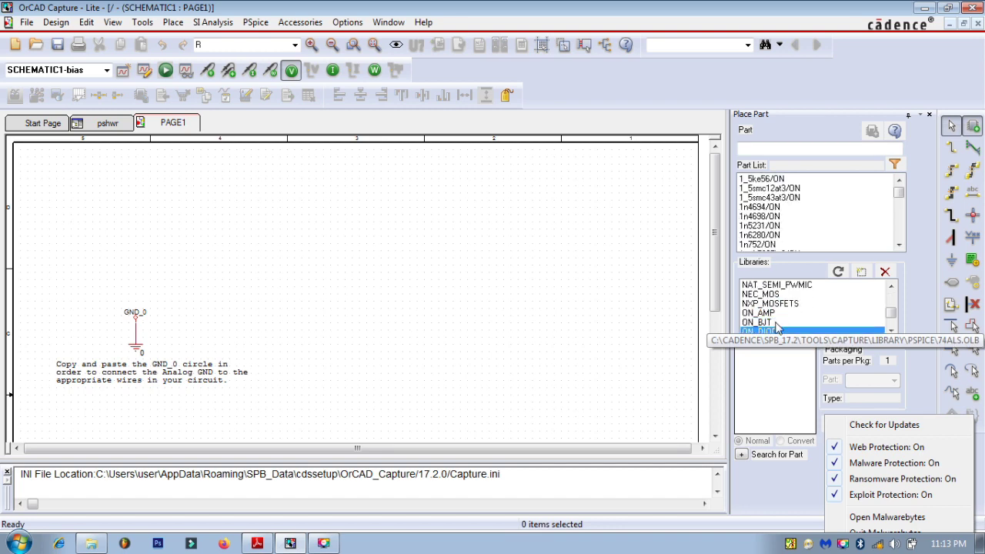
key("Down")
key("Down")
key("Down")
key("Down")
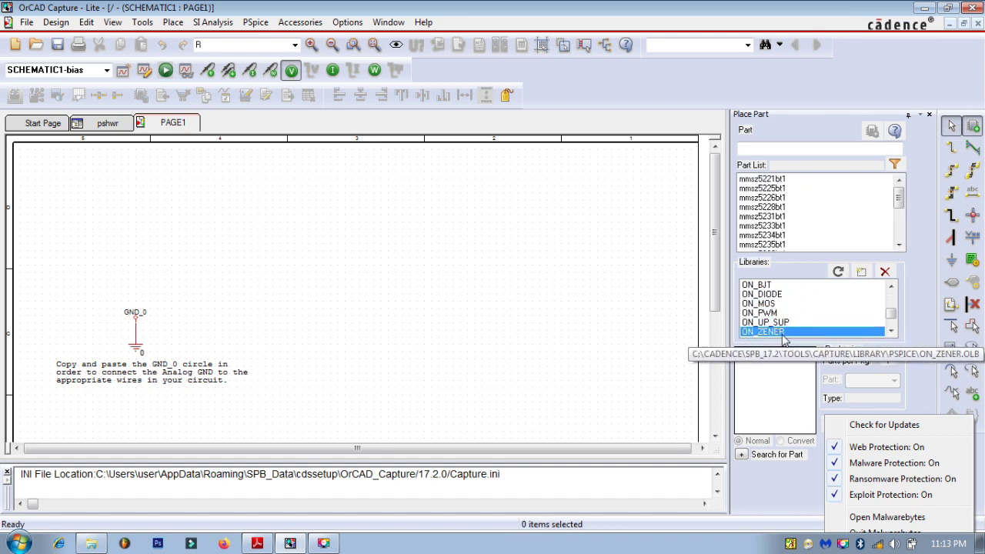
left_click(752, 216)
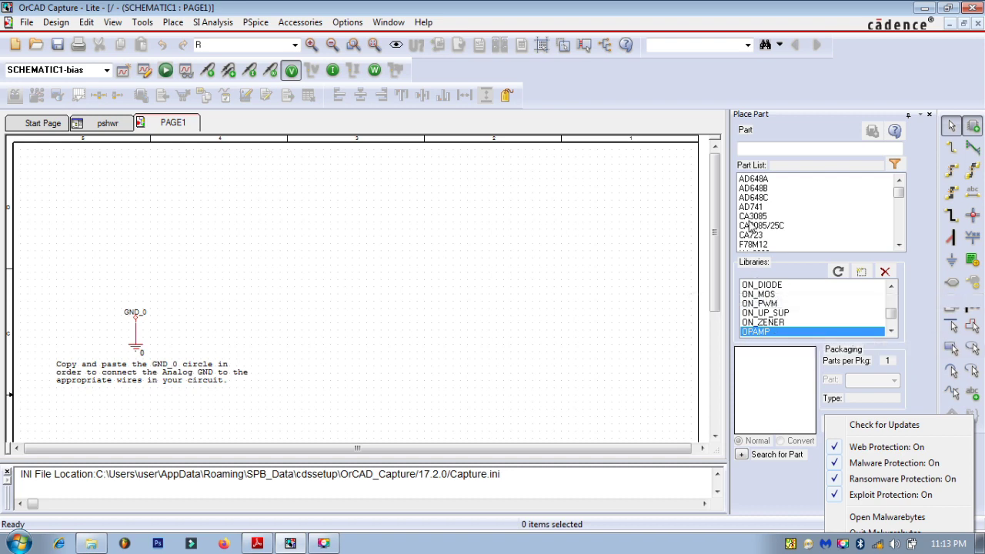
scroll(750, 226, "down", 7)
scroll(750, 225, "down", 10)
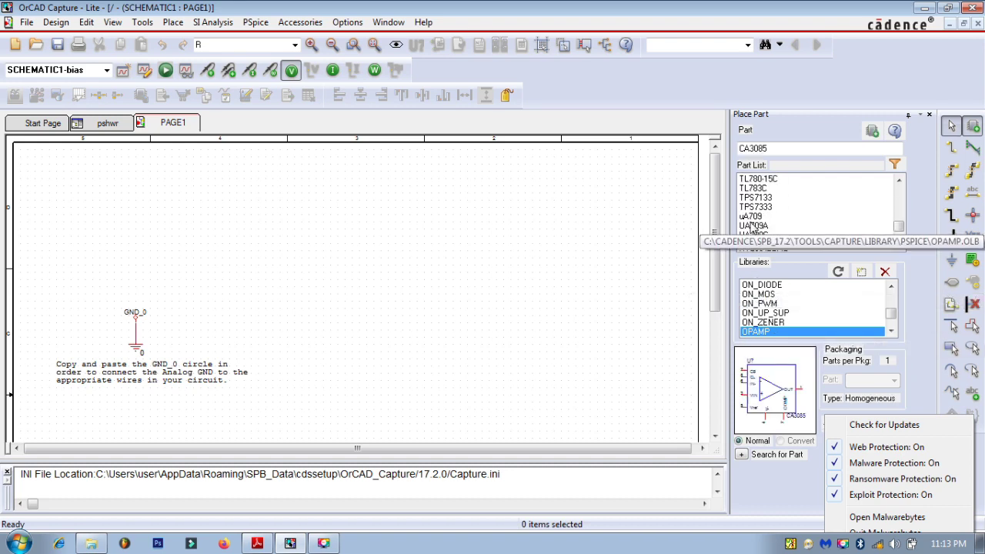
scroll(752, 228, "down", 3)
double_click(750, 197)
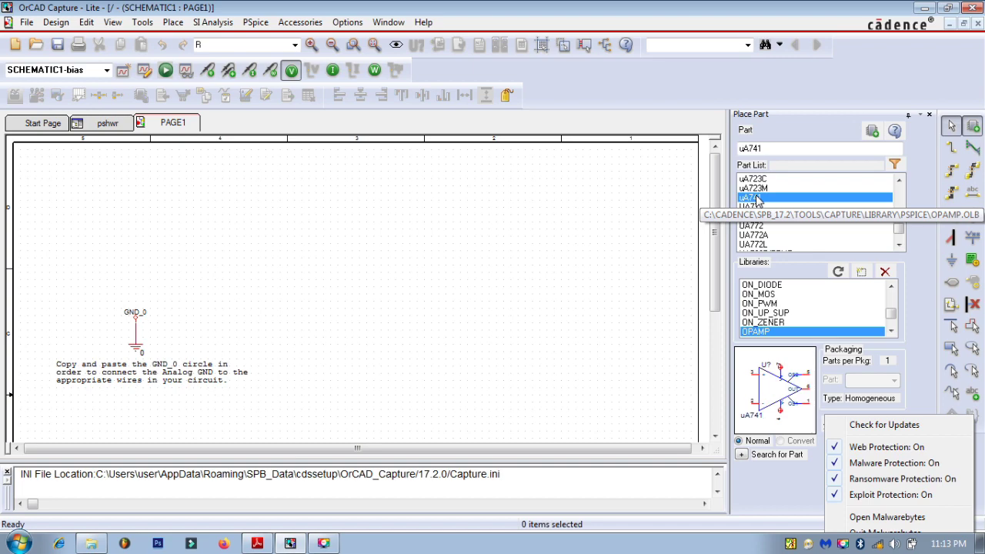
left_click(416, 230)
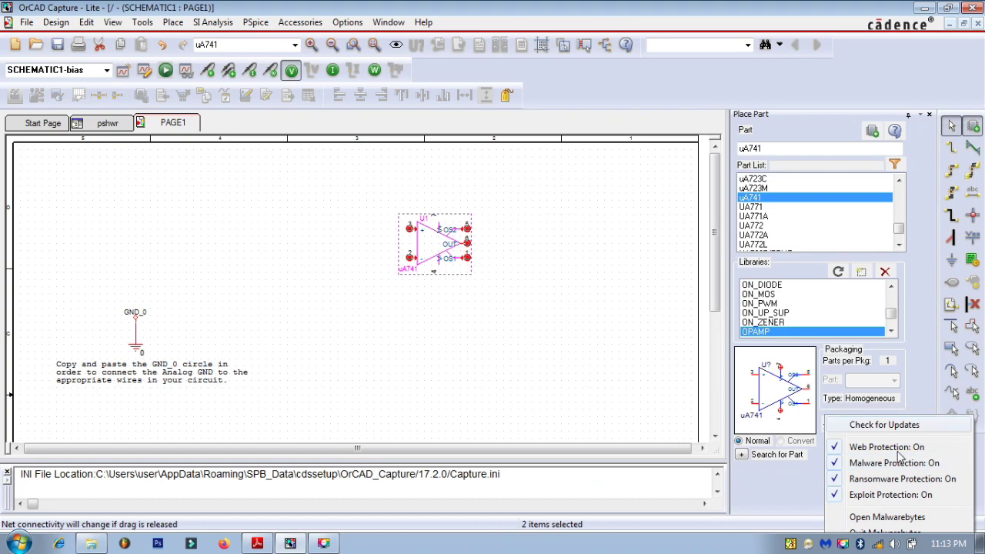
Quit Malwarebytes to clear its pop-up menu from the screen.
left_click(854, 532)
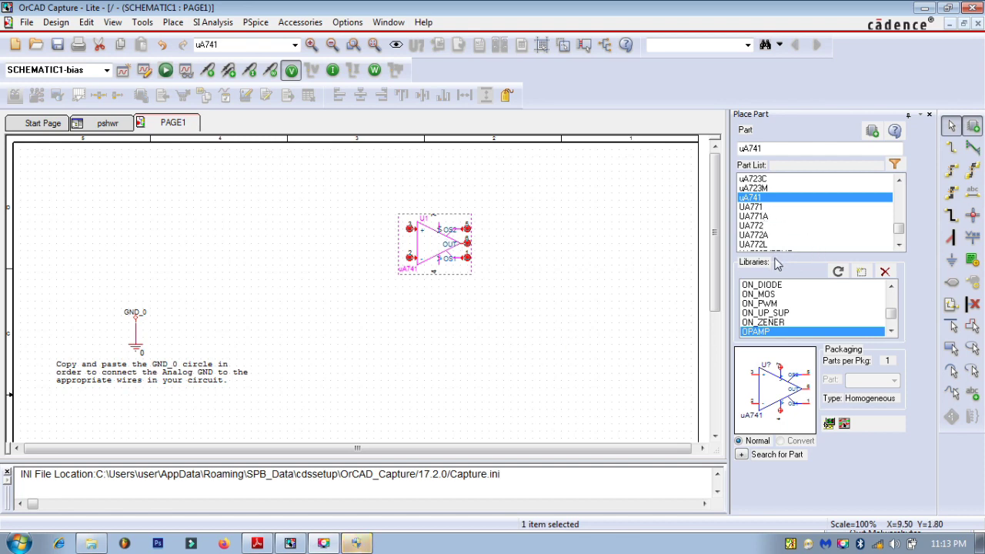
Place two R resistors from the ANALOG library, one left of the op-amp's inverting input and one below the op-amp.
left_click(767, 323)
key("a")
key("a")
left_click(766, 322)
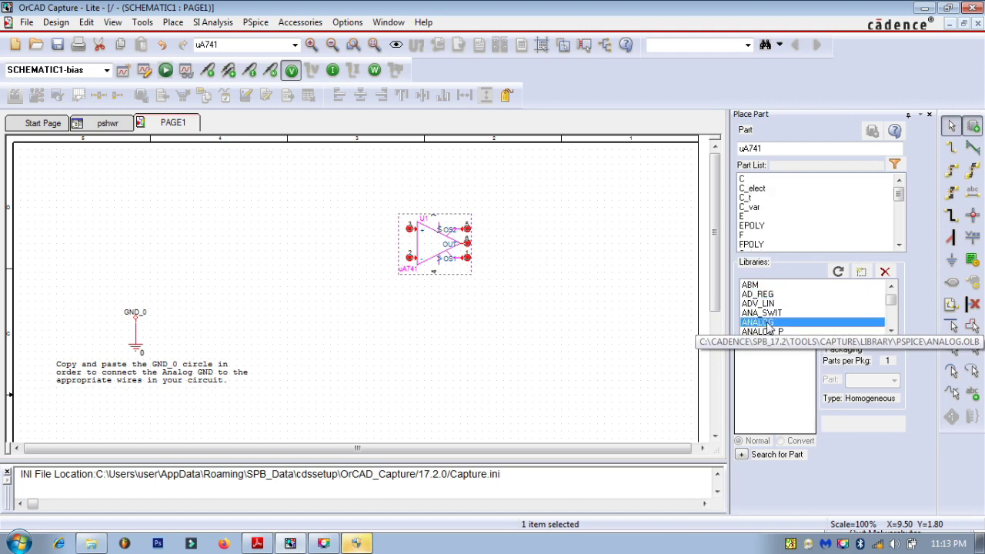
double_click(760, 149)
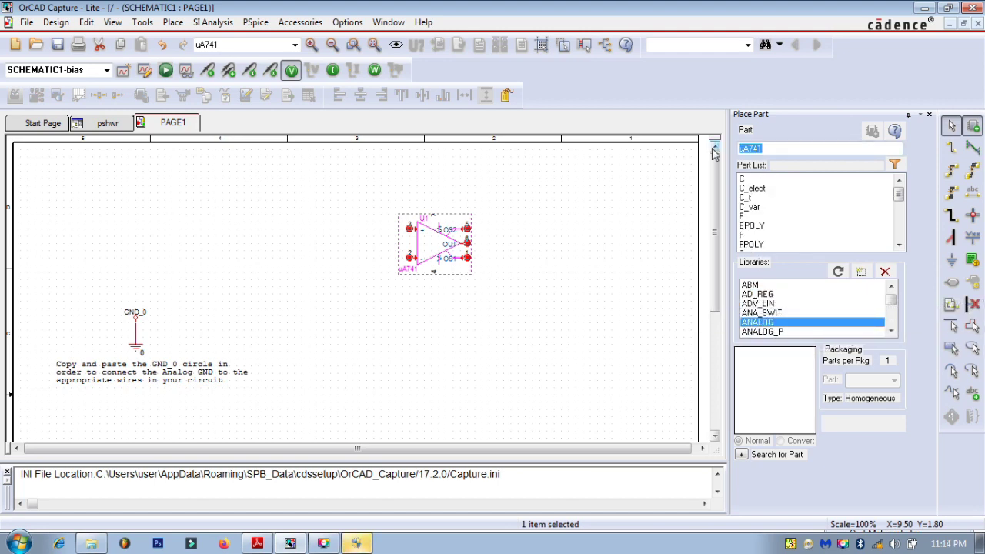
type("r")
double_click(763, 246)
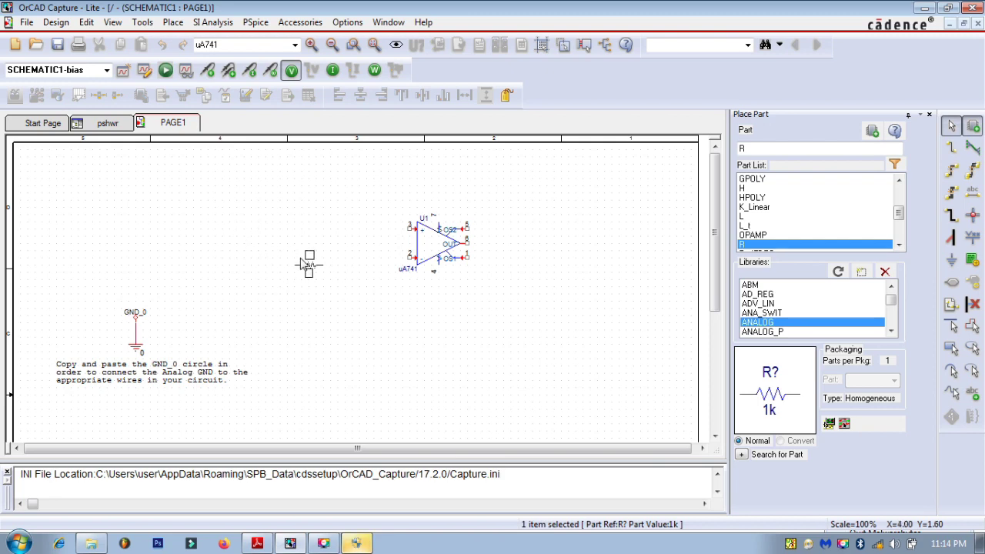
left_click(309, 265)
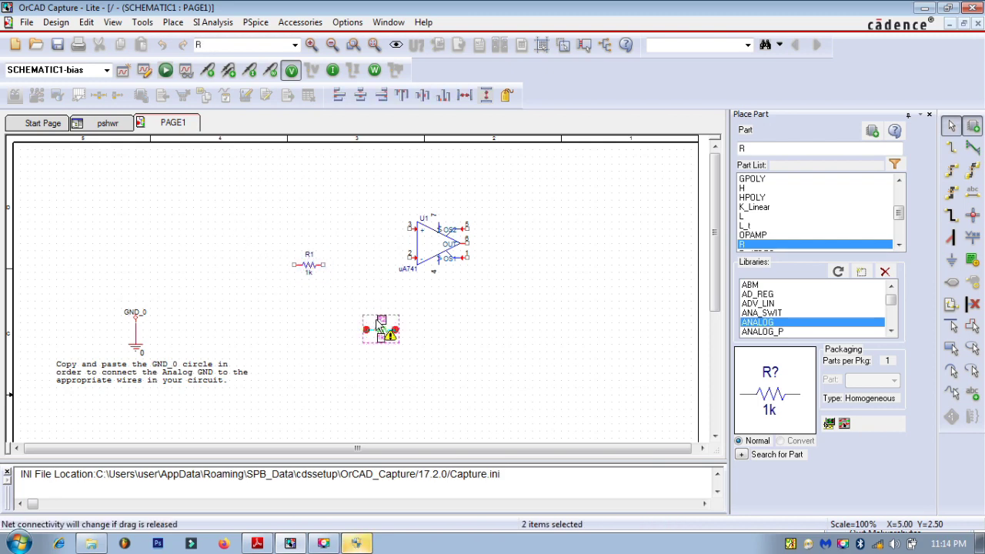
Rotate resistor R2 to vertical and move it just below and left of the op-amp's inverting input.
right_click(377, 329)
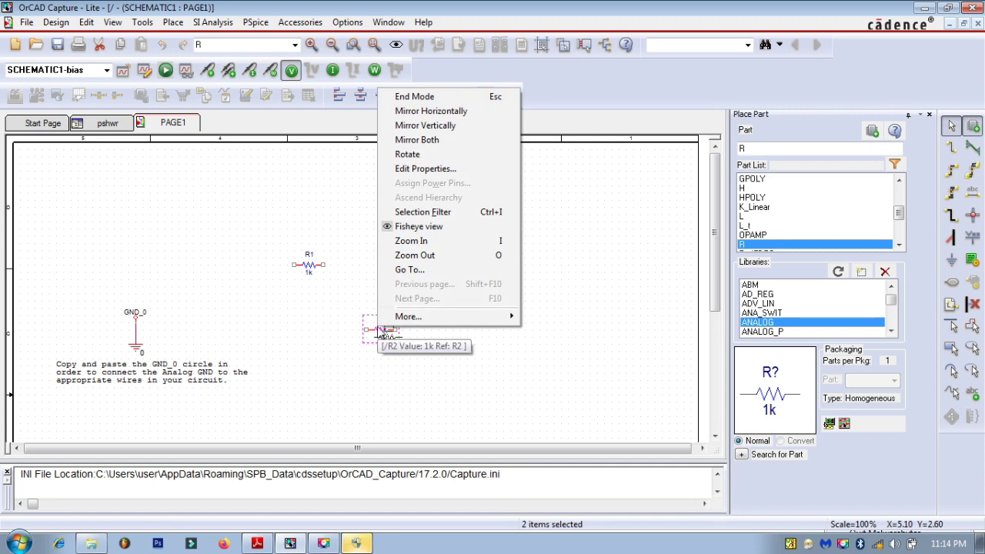
left_click(411, 153)
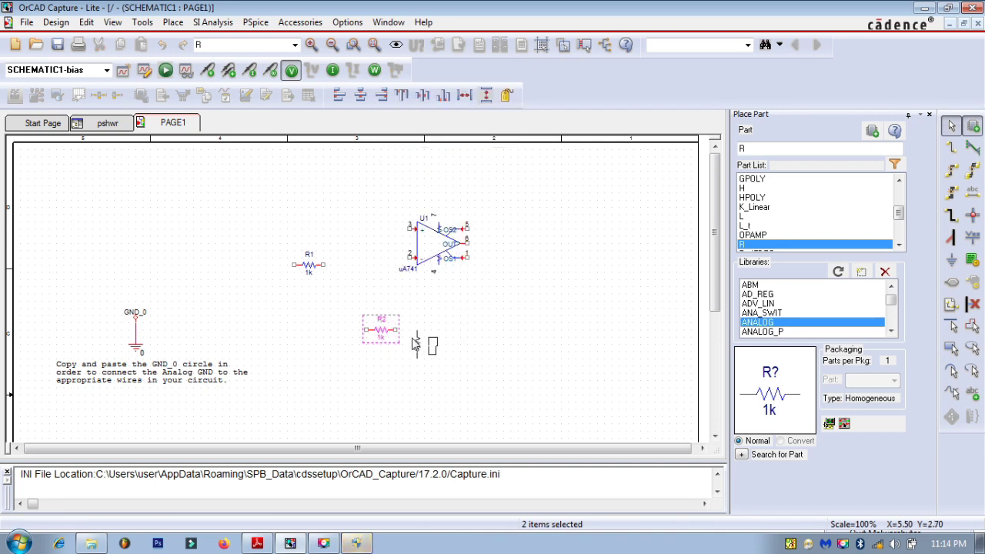
key("Escape")
right_click(383, 335)
left_click(415, 57)
left_click_drag(387, 330, 377, 300)
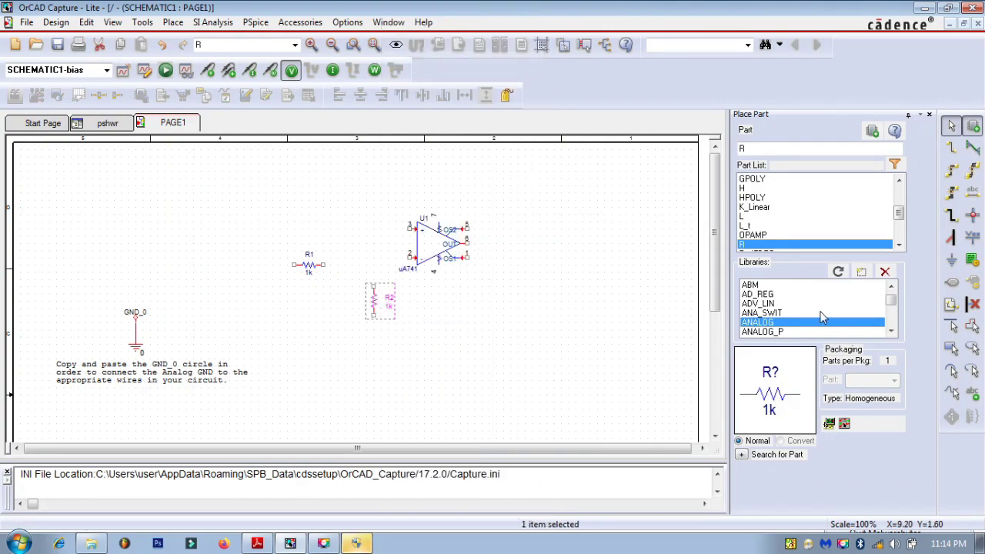
Place a D1N4007 diode from the DIODE library to the right of the op-amp, level with its output pin.
key("Down")
key("Down")
key("Down")
key("Down")
key("Down")
key("Down")
key("Down")
key("Down")
key("Down")
key("Down")
key("Down")
key("Down")
key("Down")
key("Down")
key("Down")
key("Down")
key("Down")
key("Down")
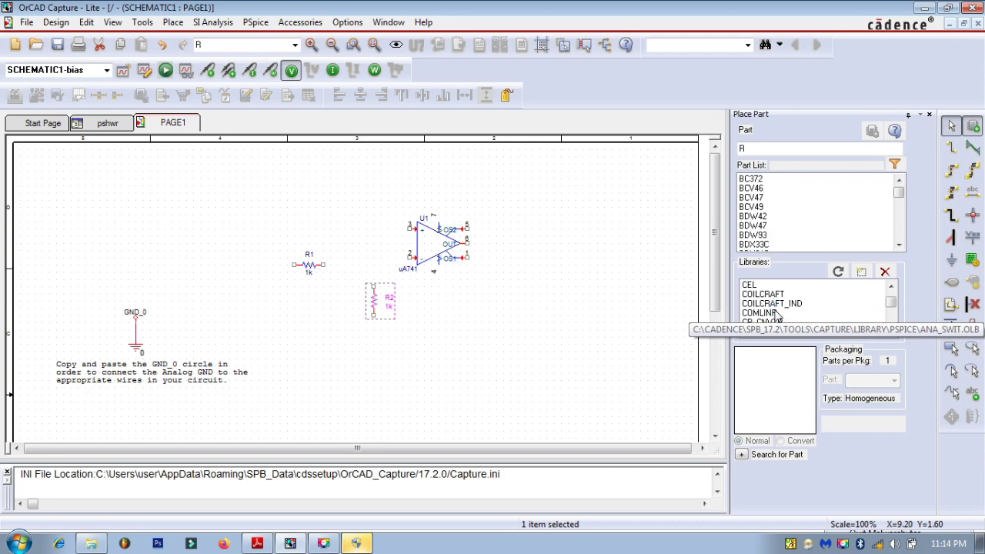
key("Down")
key("Down")
key("Down")
key("Down")
key("Down")
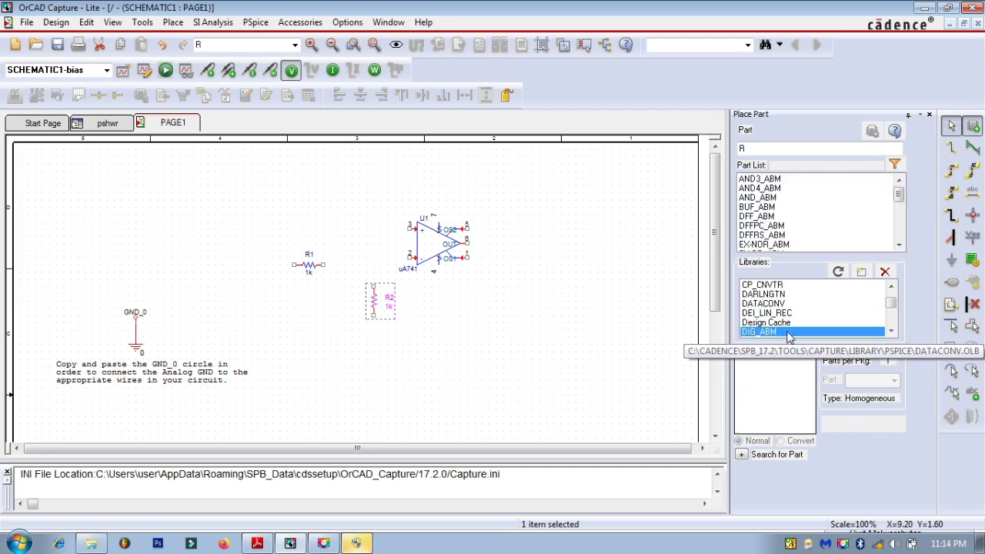
key("Down")
key("Down")
key("Down")
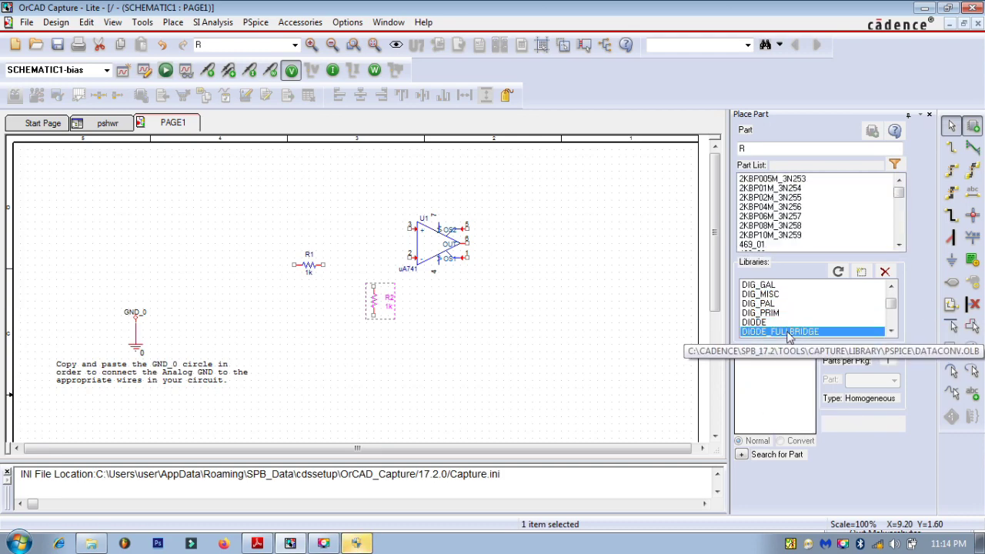
left_click(779, 236)
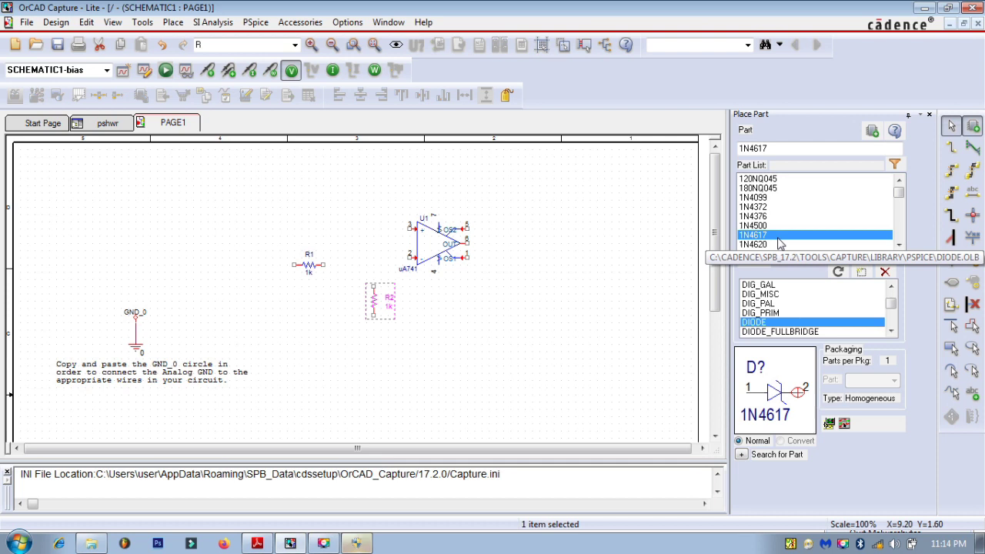
scroll(780, 244, "down", 10)
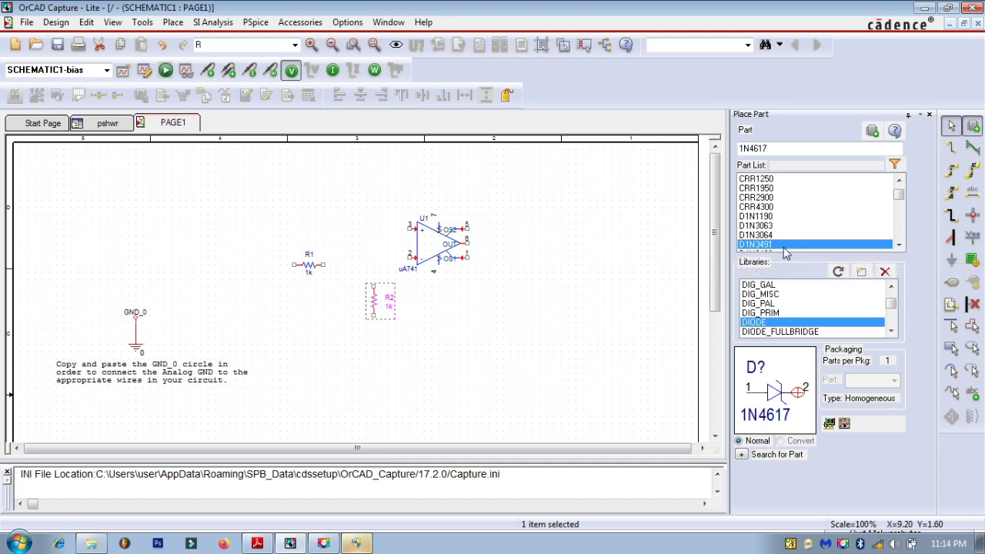
scroll(785, 252, "down", 5)
scroll(785, 253, "down", 5)
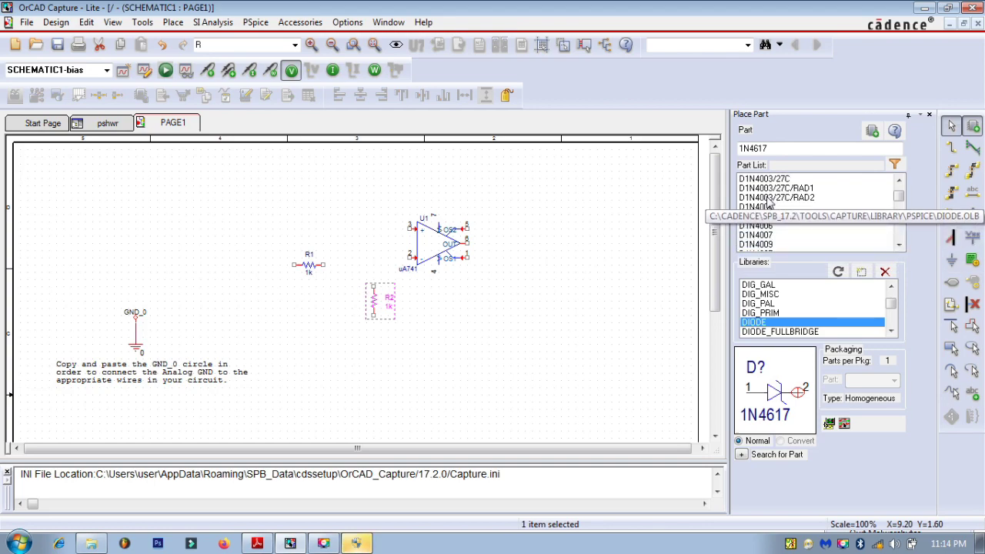
double_click(769, 235)
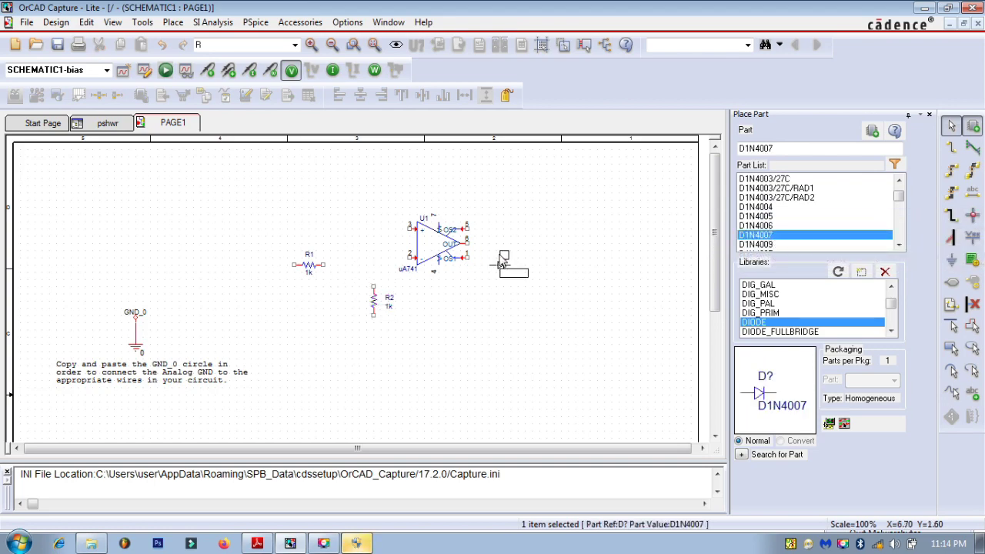
left_click(528, 242)
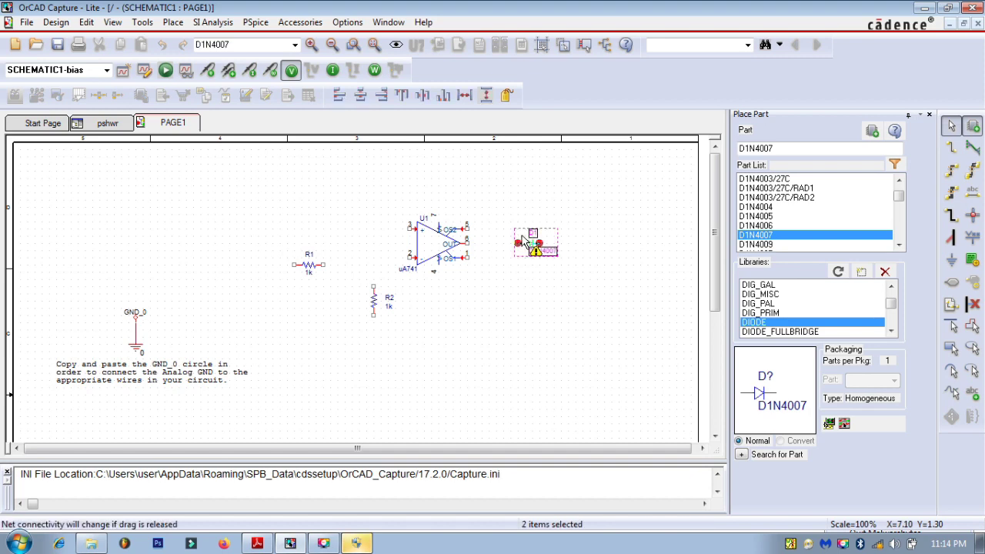
Place a VSIN source from the SOURCE library at the far left of the schematic, above the GND_0 symbol.
key("Escape")
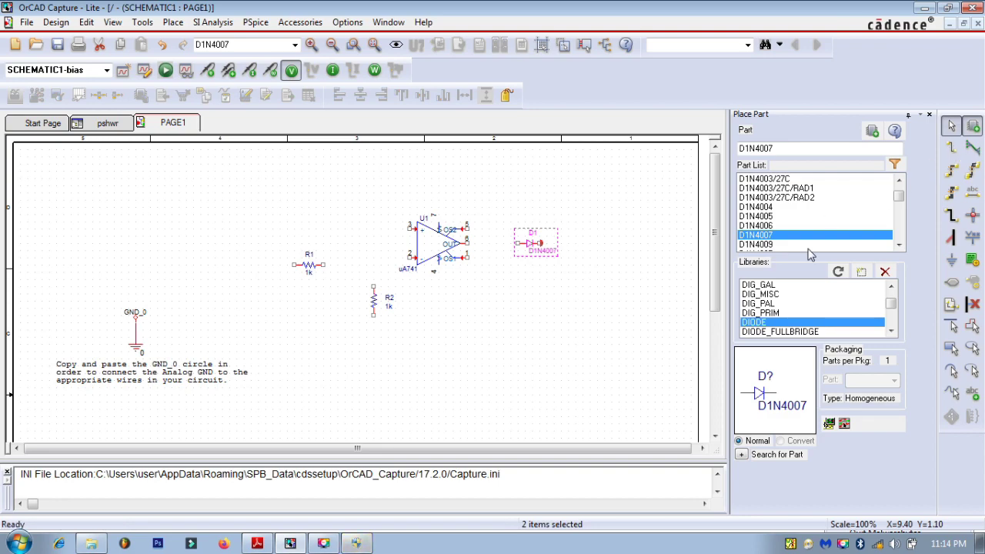
left_click(789, 305)
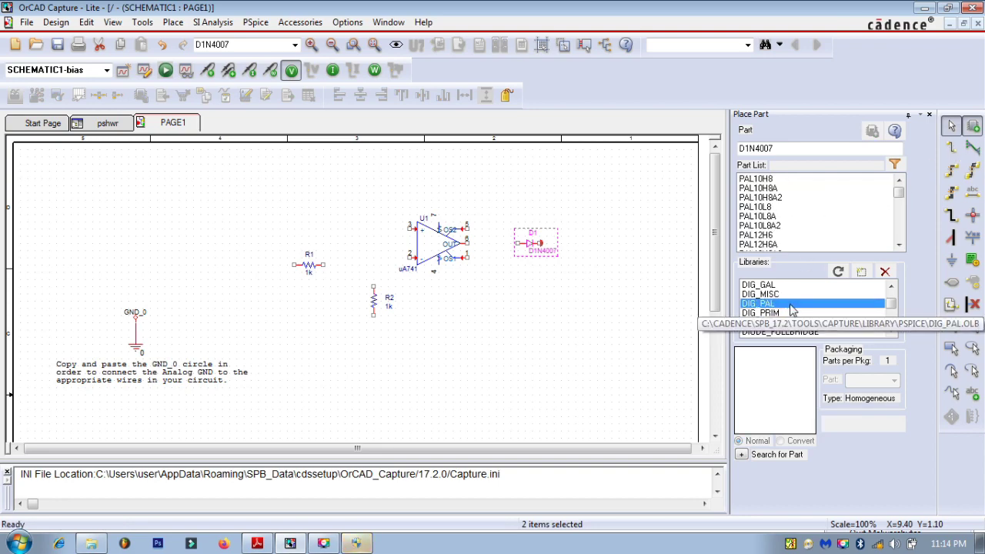
scroll(793, 307, "down", 15)
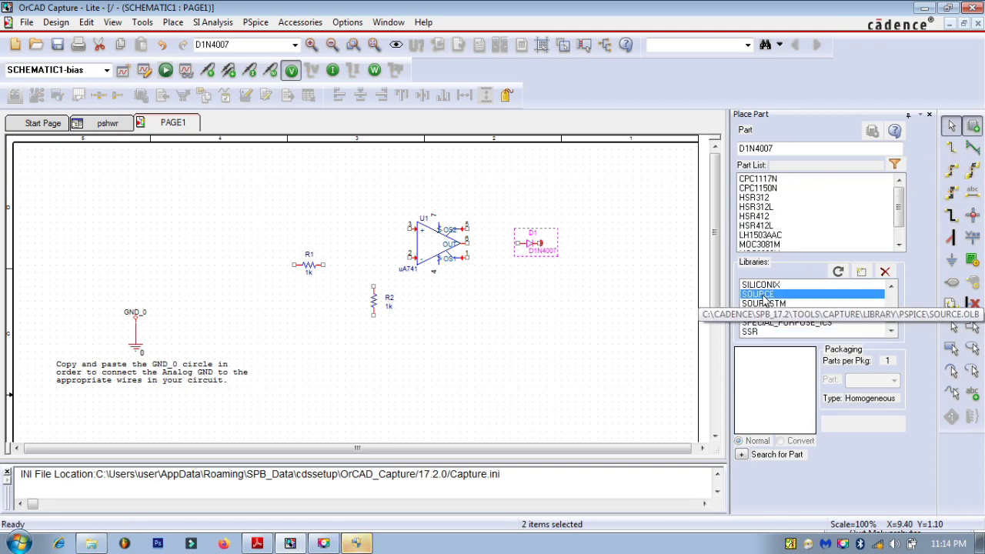
double_click(778, 149)
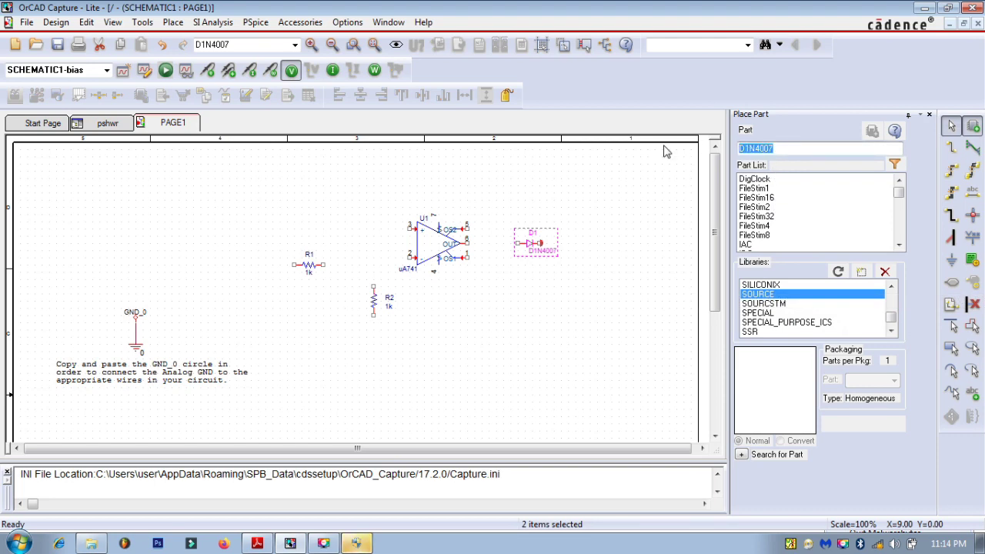
type("vsin")
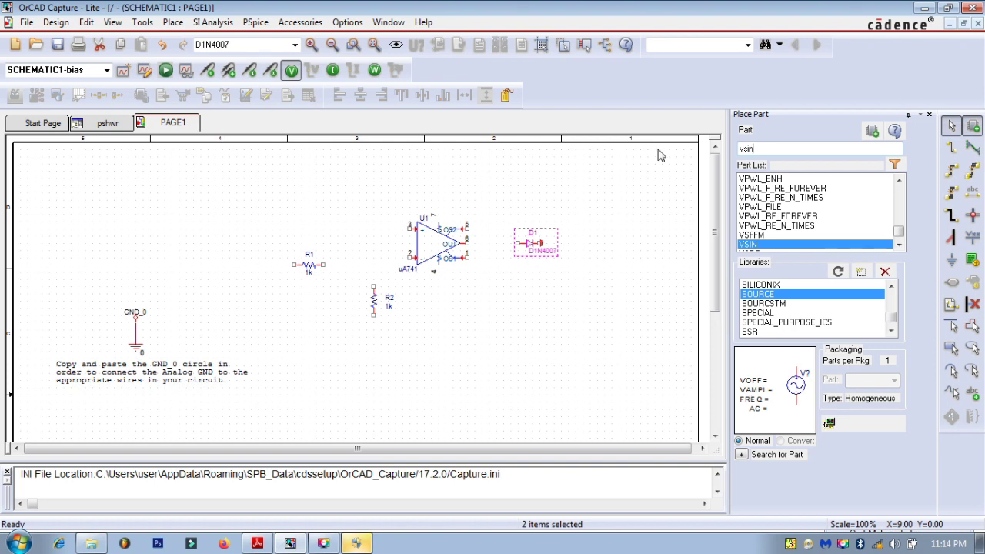
left_click(750, 245)
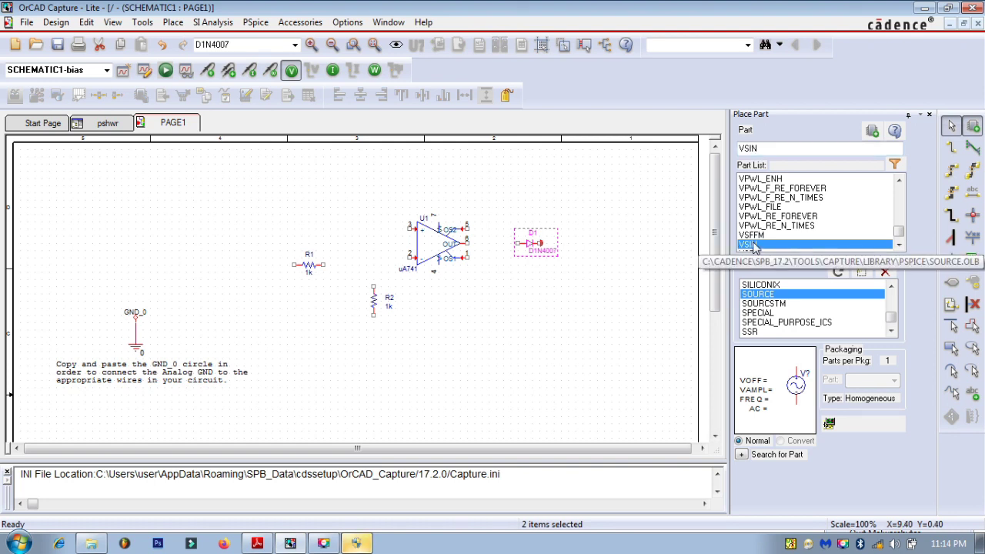
double_click(750, 244)
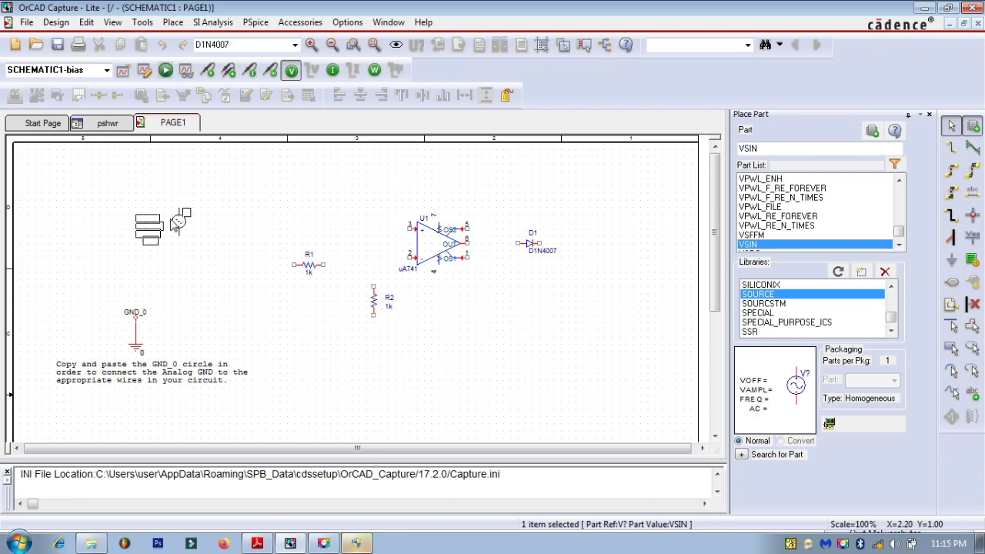
left_click(152, 229)
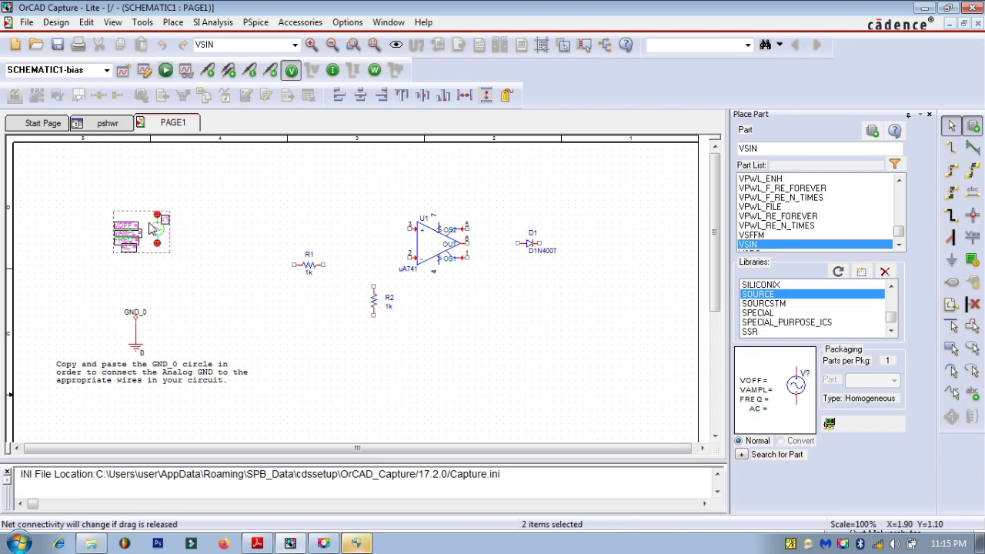
Place two VDC sources from the SOURCE library, one above and one below the op-amp.
left_click_drag(758, 150, 724, 148)
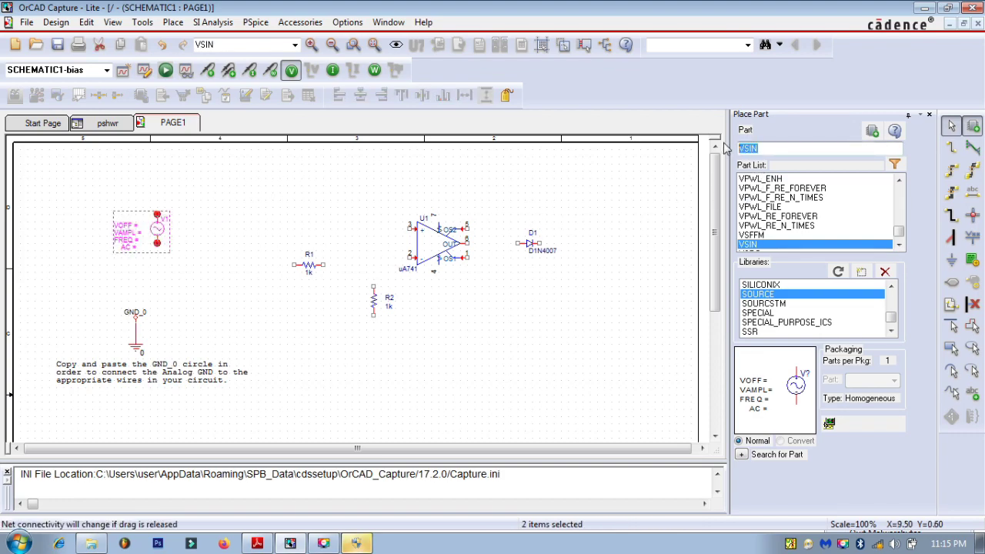
type("vdc")
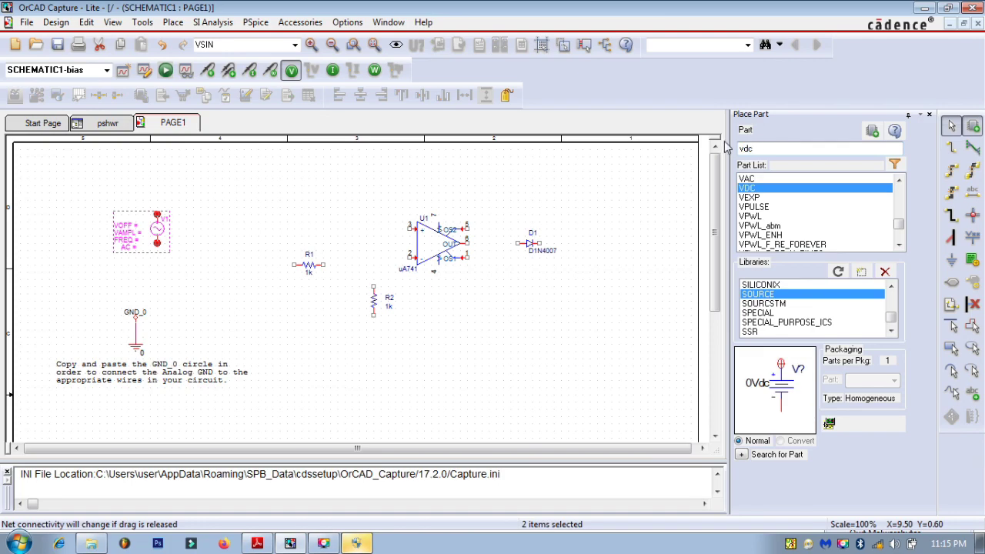
double_click(744, 188)
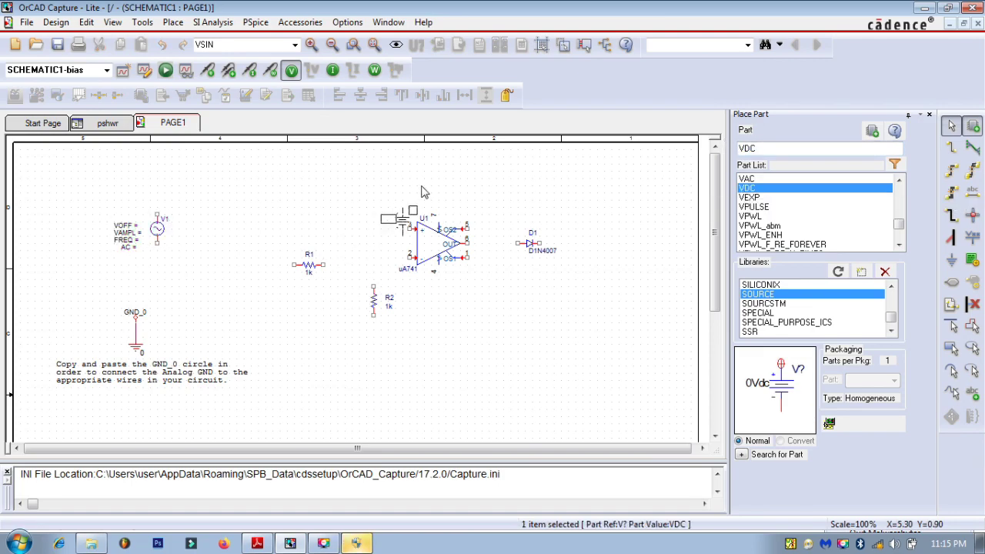
left_click(435, 166)
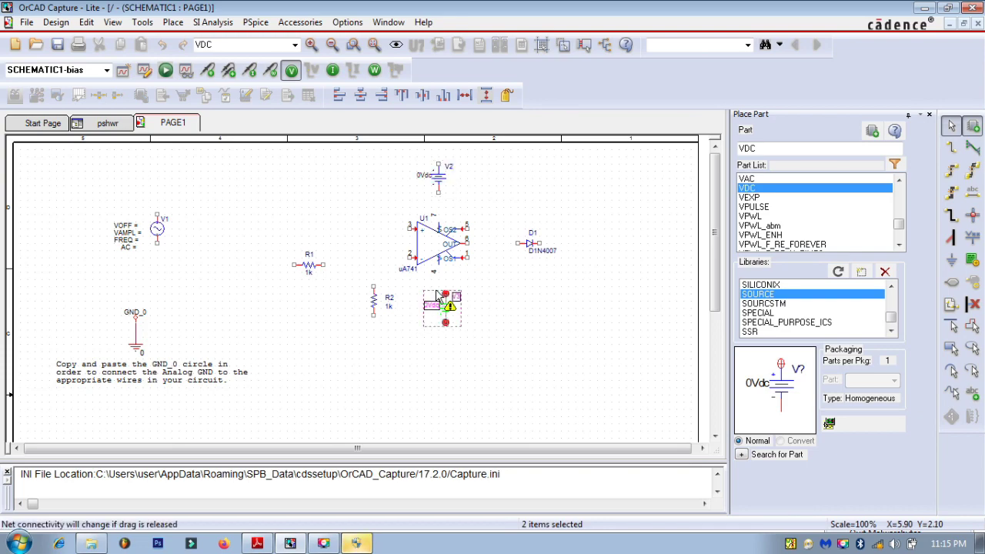
Rotate V2 to horizontal and shift it slightly right, then turn V3 upside down and align it under the op-amp's pin 4.
right_click(441, 180)
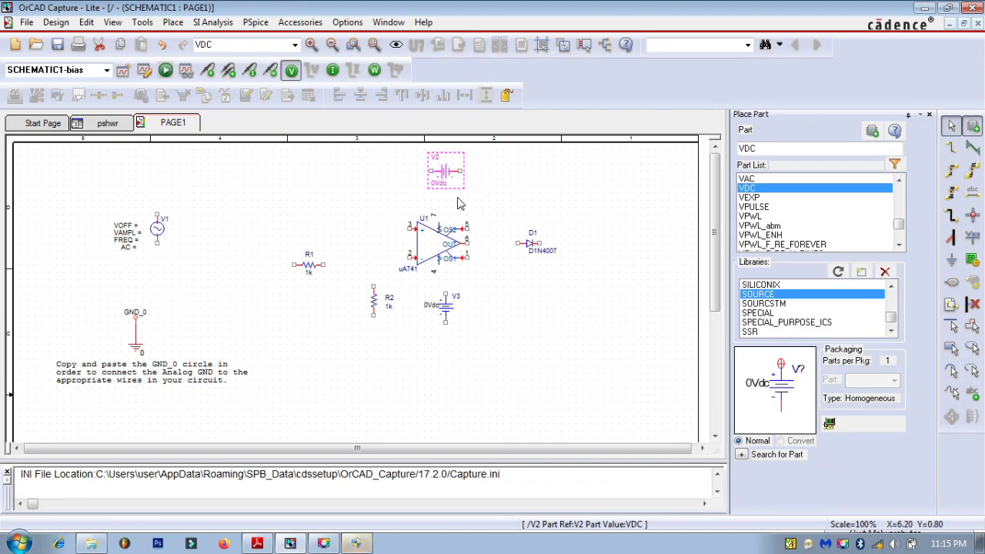
left_click_drag(442, 177, 458, 177)
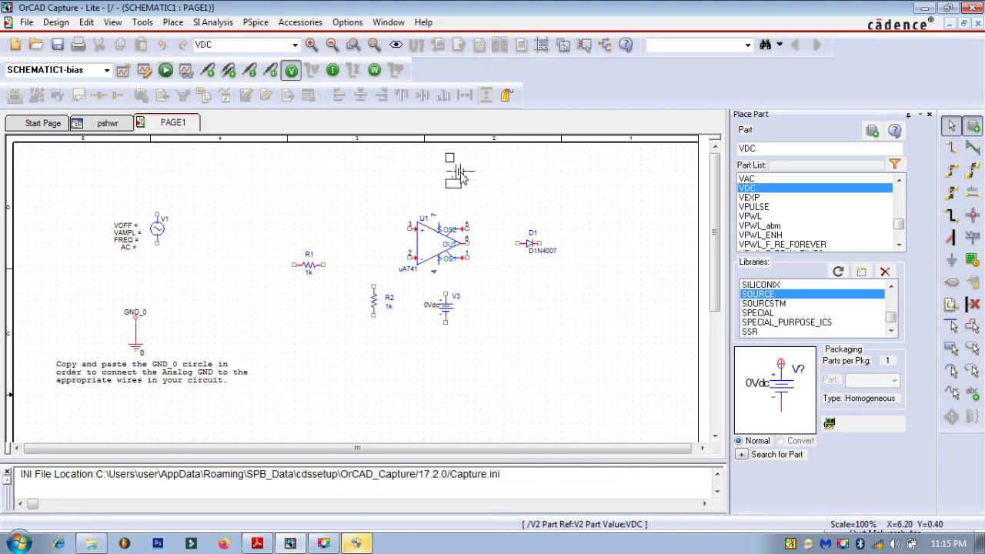
left_click(443, 311)
right_click(443, 311)
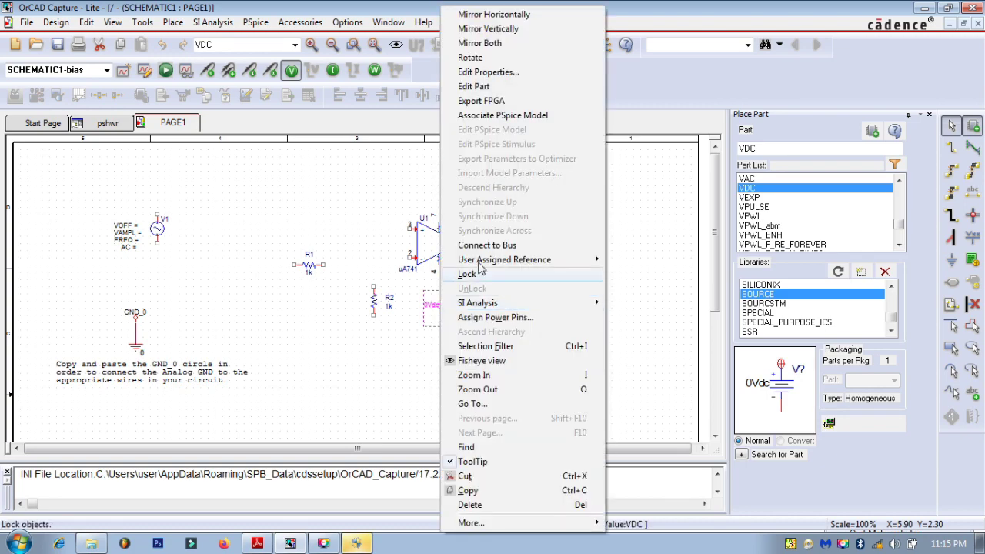
left_click(476, 60)
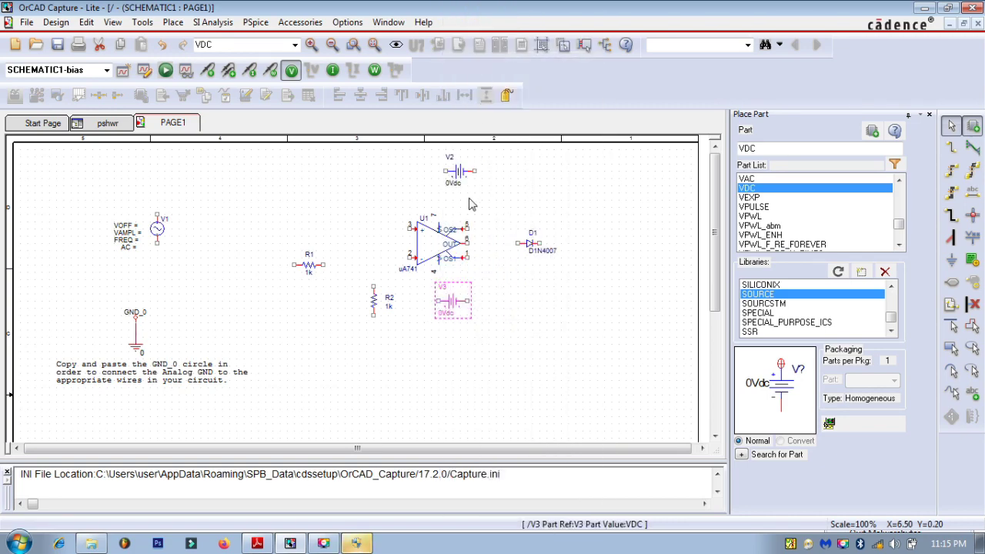
right_click(453, 309)
left_click(477, 57)
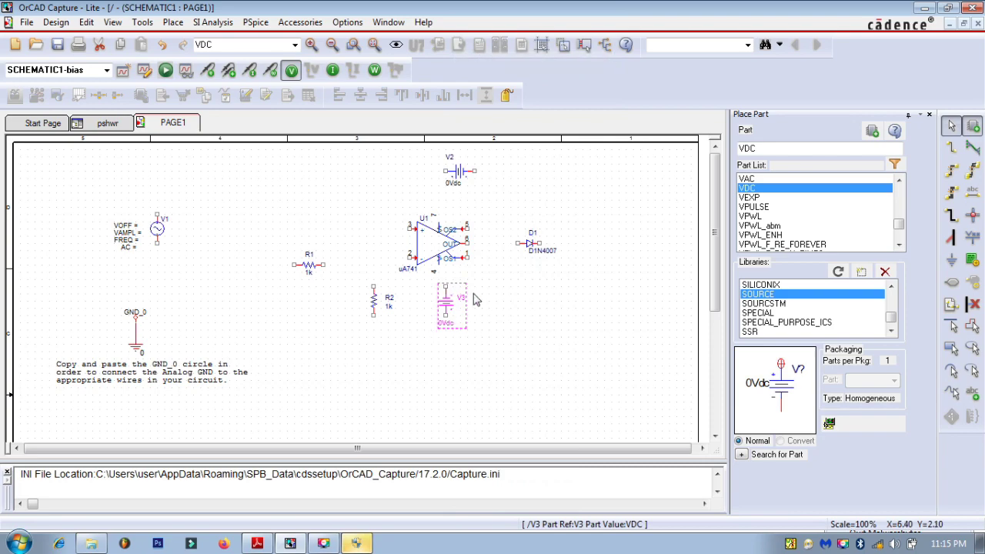
mouse_move(445, 300)
left_mouse_down()
mouse_move(444, 314)
mouse_move(437, 301)
left_mouse_up()
left_click(523, 331)
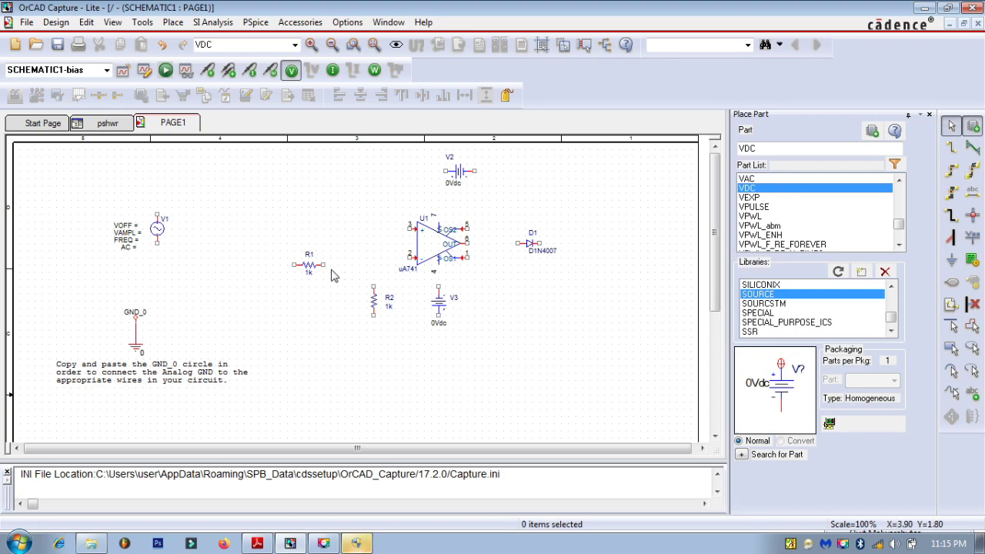
Wire V1's upper terminal to the op-amp's non-inverting input and R1's right end to the inverting input.
left_click(951, 148)
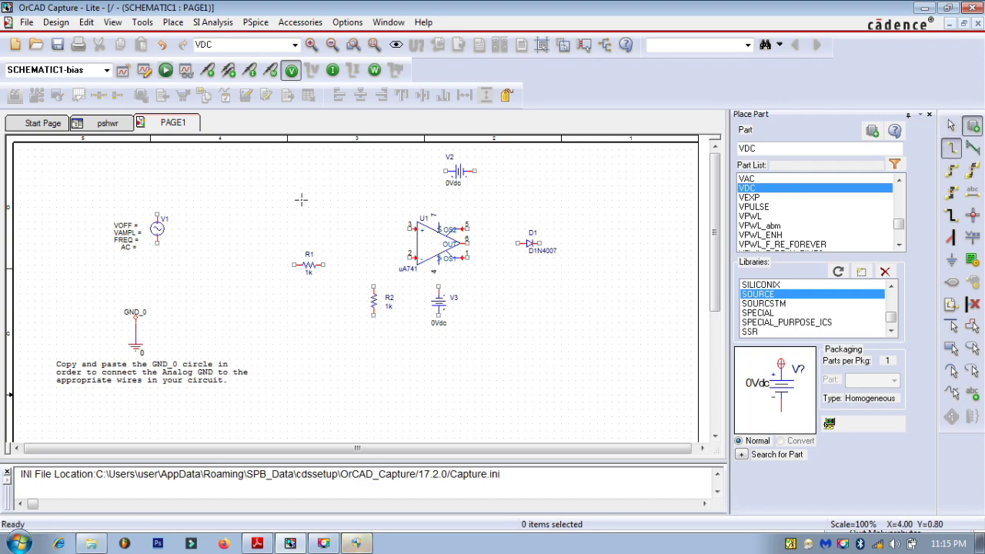
left_click(156, 215)
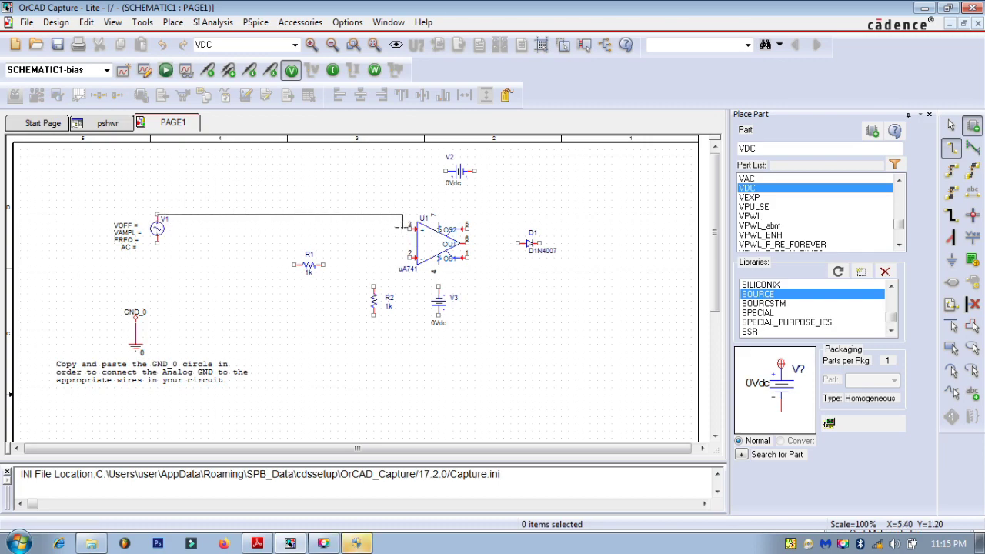
left_click(409, 228)
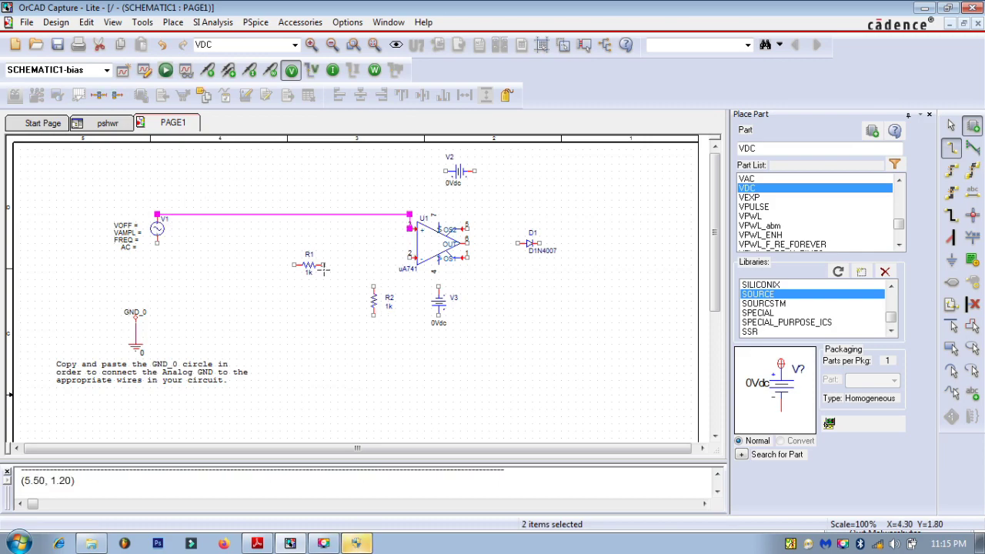
left_click(324, 265)
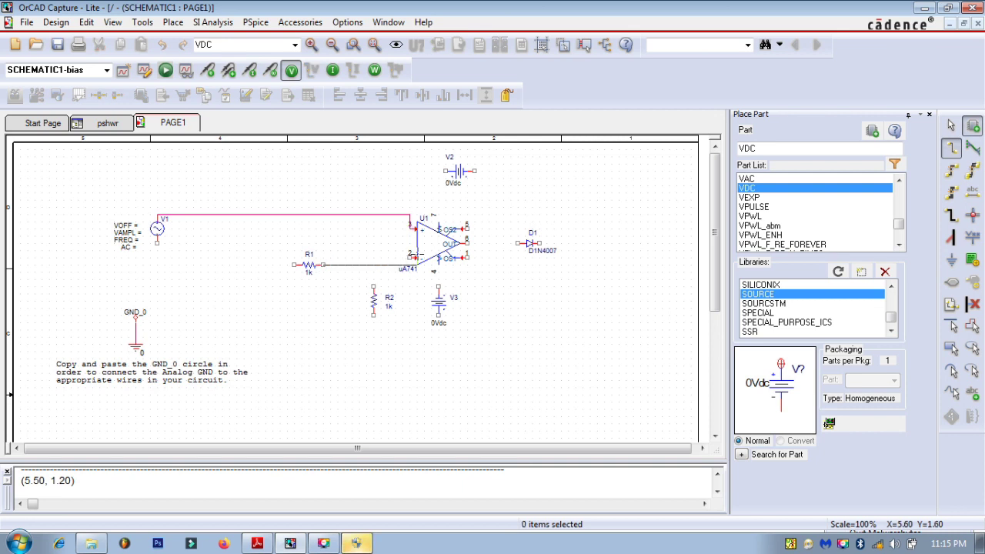
left_click(409, 263)
Draw a short open wire stub leftward from R1's left end.
left_click(294, 265)
key("Escape")
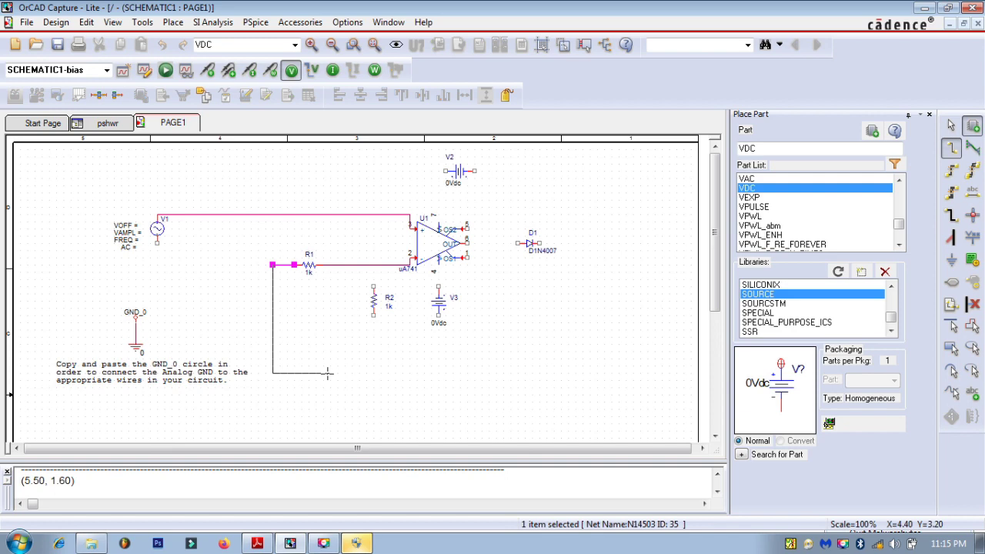
key("Escape")
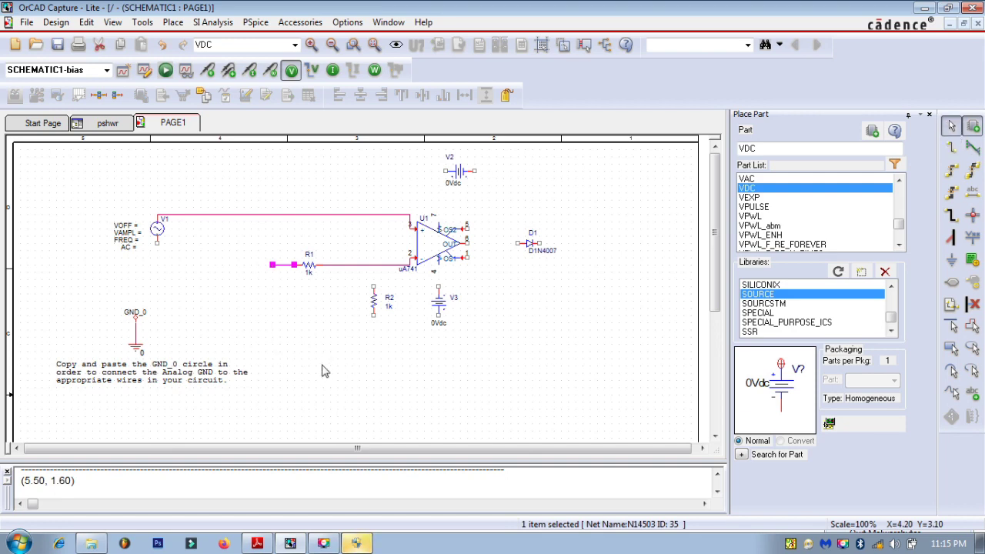
Wire the op-amp's output pin to the anode of diode D1.
left_click(951, 147)
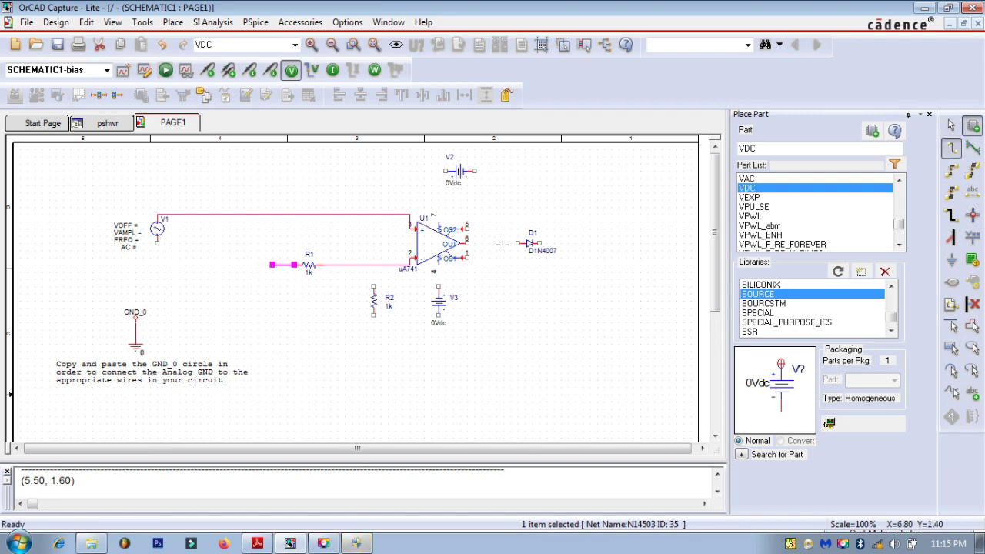
left_click(468, 243)
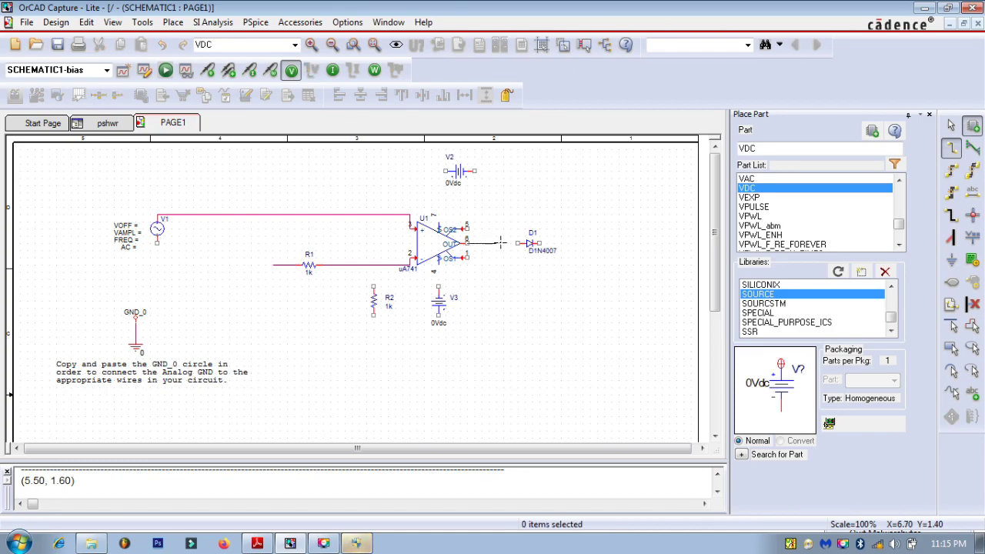
left_click(517, 243)
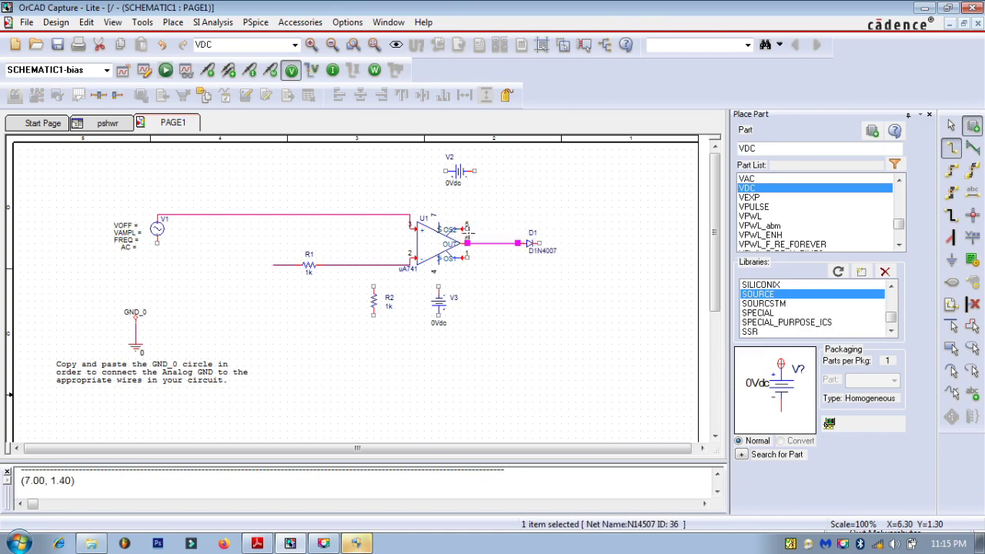
Wire V2's left terminal to the op-amp's pin 7 and V3's upper terminal to pin 4.
left_click(445, 171)
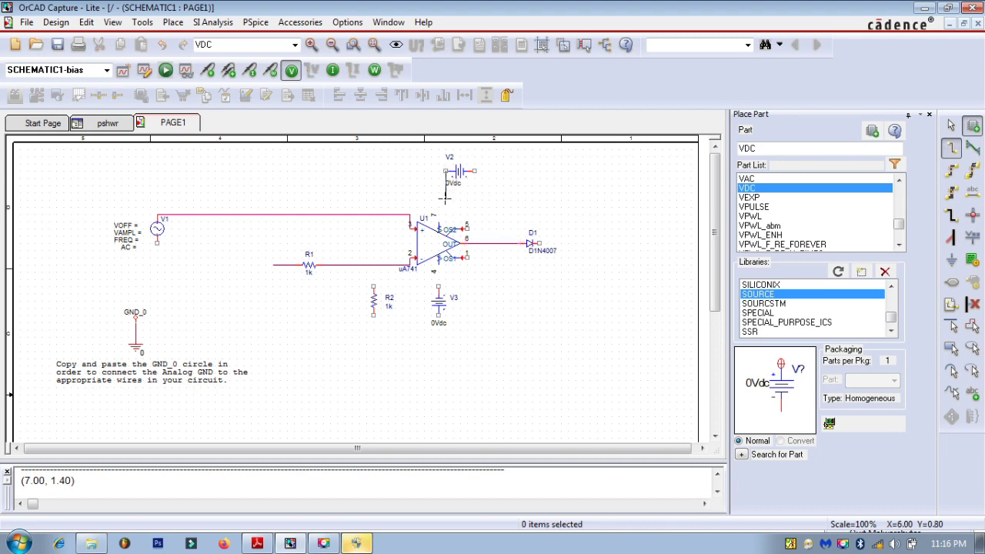
left_click(444, 222)
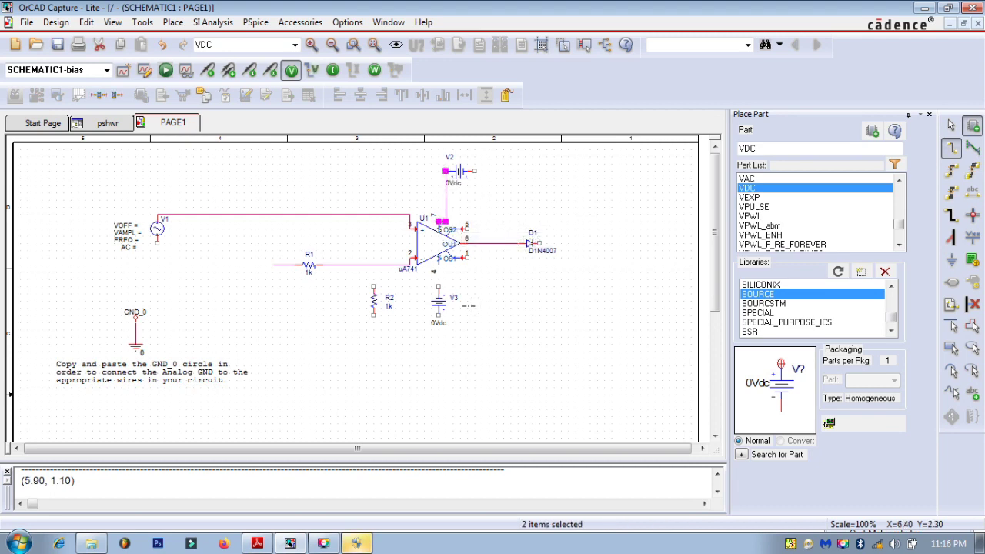
left_click(438, 279)
left_click(437, 265)
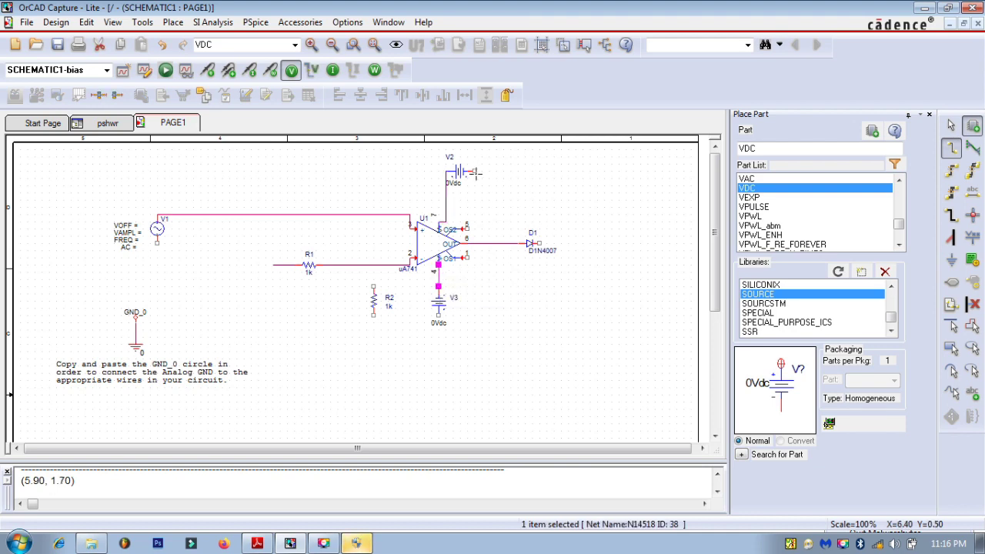
Draw short open wire stubs from V2's right terminal, bending downward, and straight down from V3's lower terminal.
left_click(476, 170)
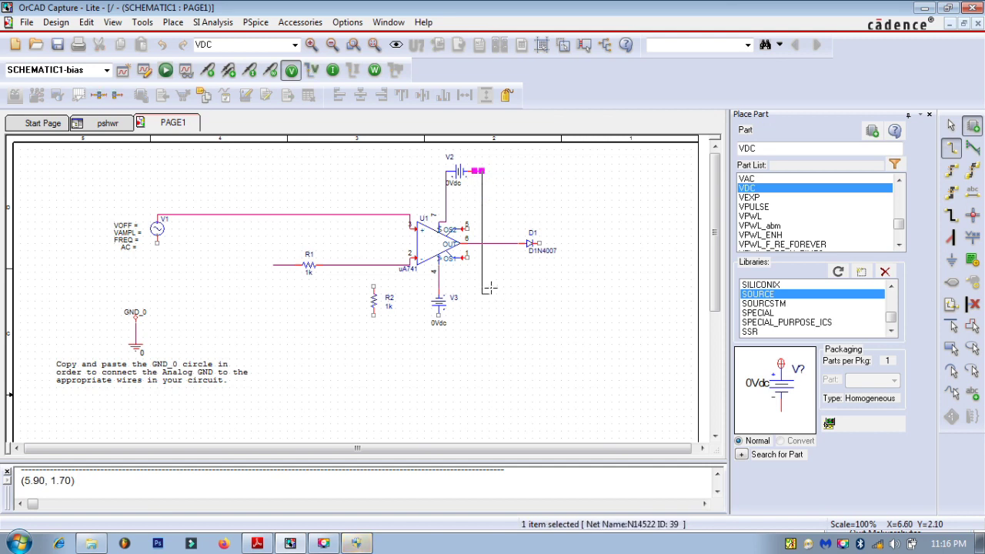
left_click(483, 186)
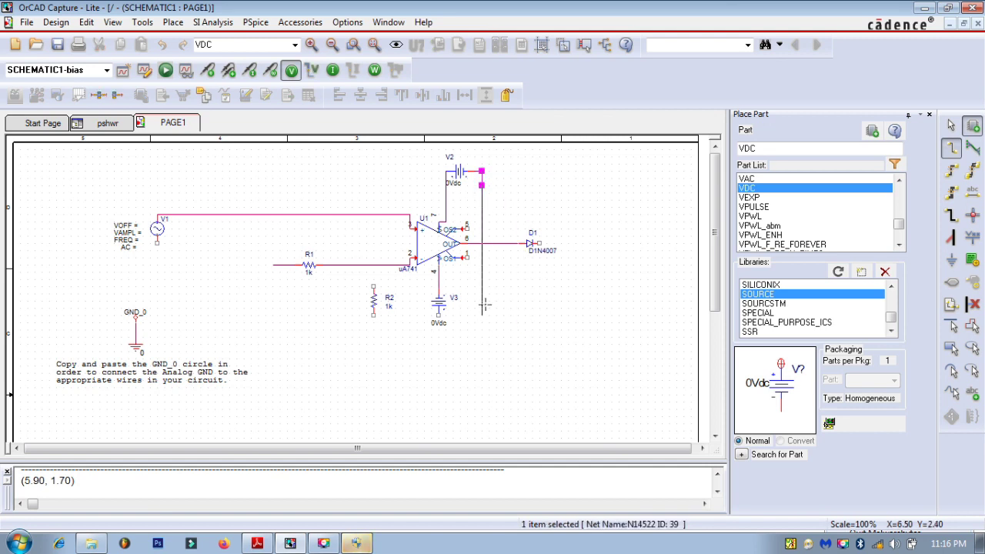
key("Escape")
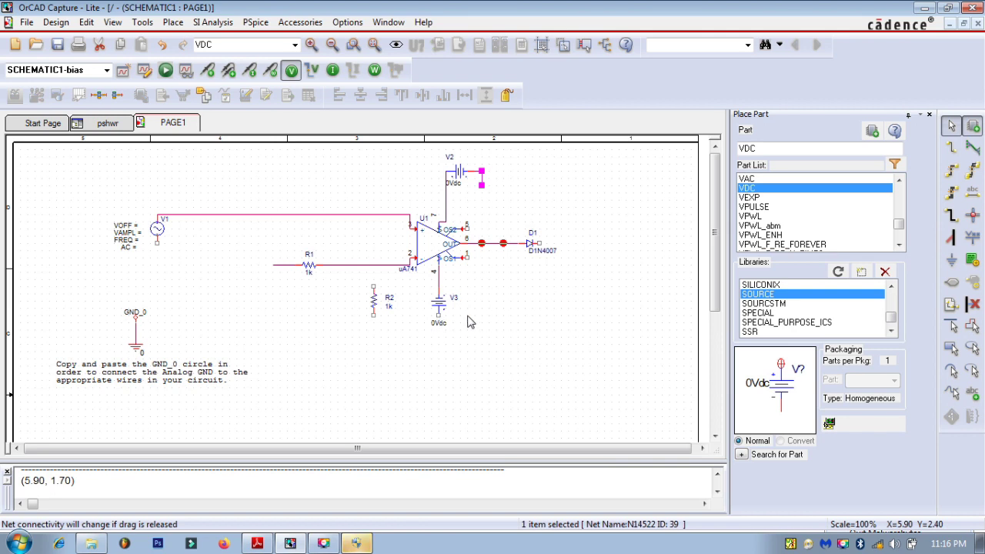
left_click(951, 147)
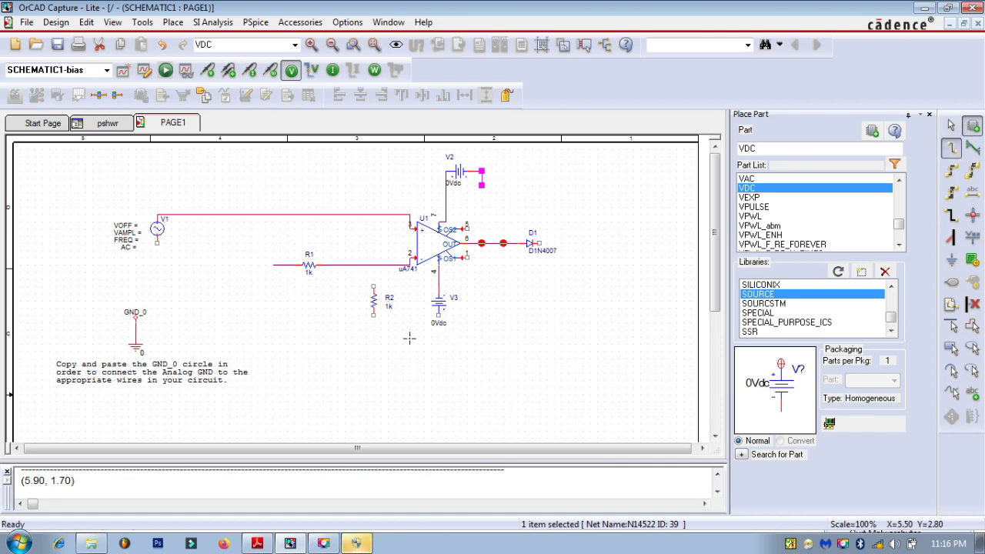
left_click(439, 315)
key("Escape")
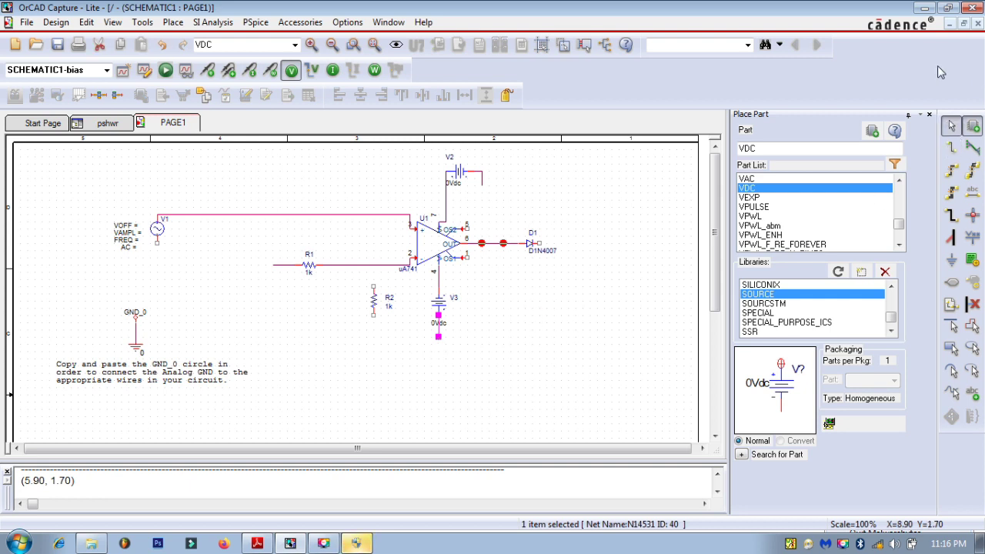
Wire R2's upper end to the net between R1 and the op-amp's inverting input.
left_click(950, 147)
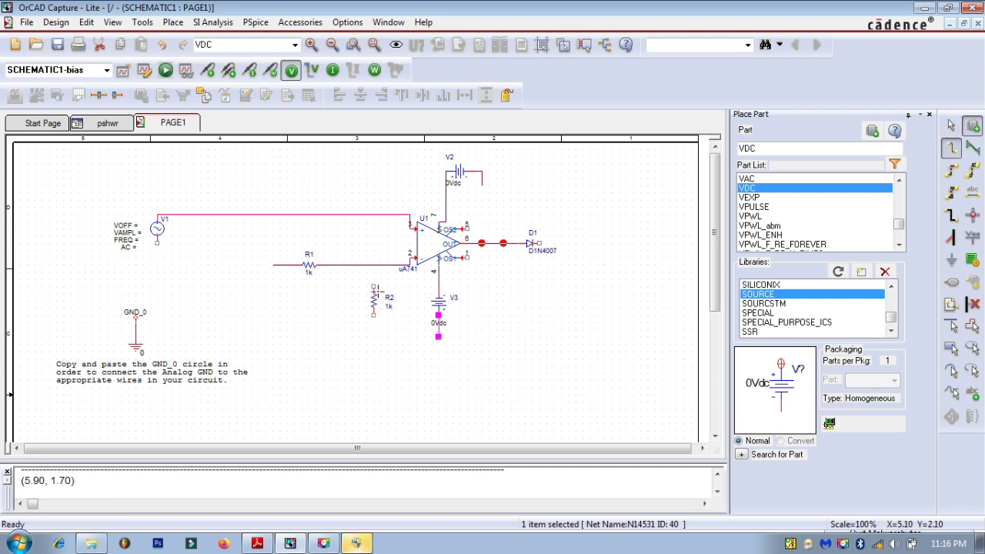
left_click(373, 286)
left_click(379, 264)
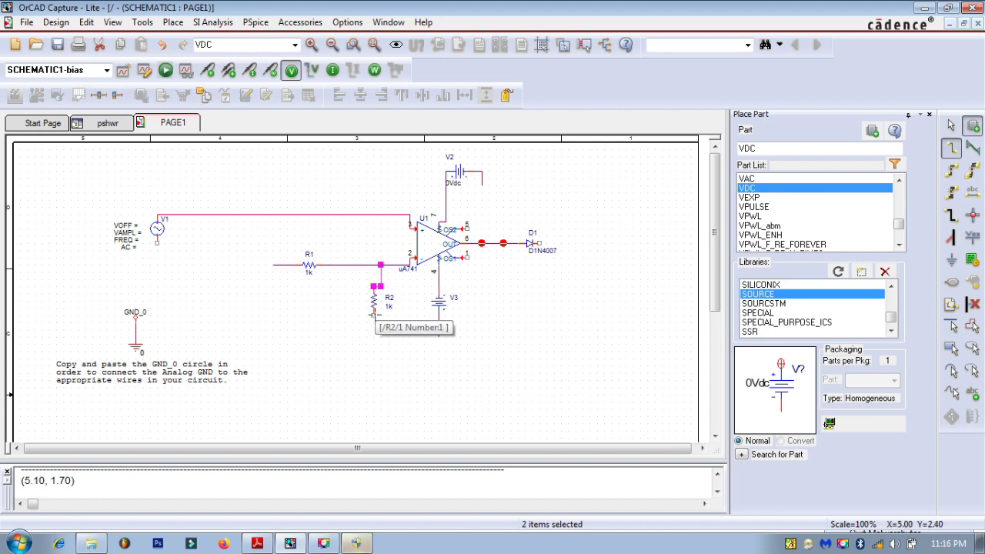
Wire R2's lower end down and around below V3 to the cathode of diode D1.
left_click(374, 314)
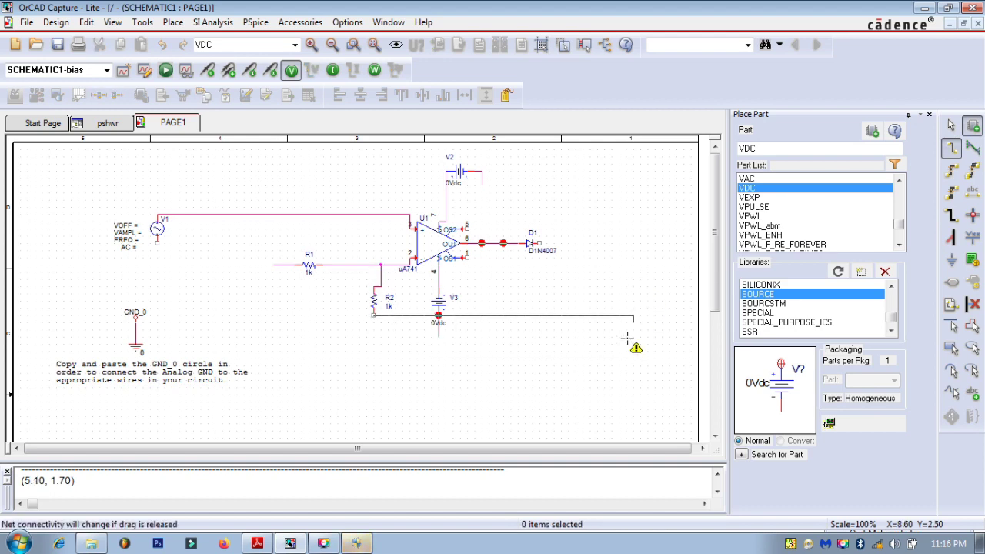
left_click(373, 372)
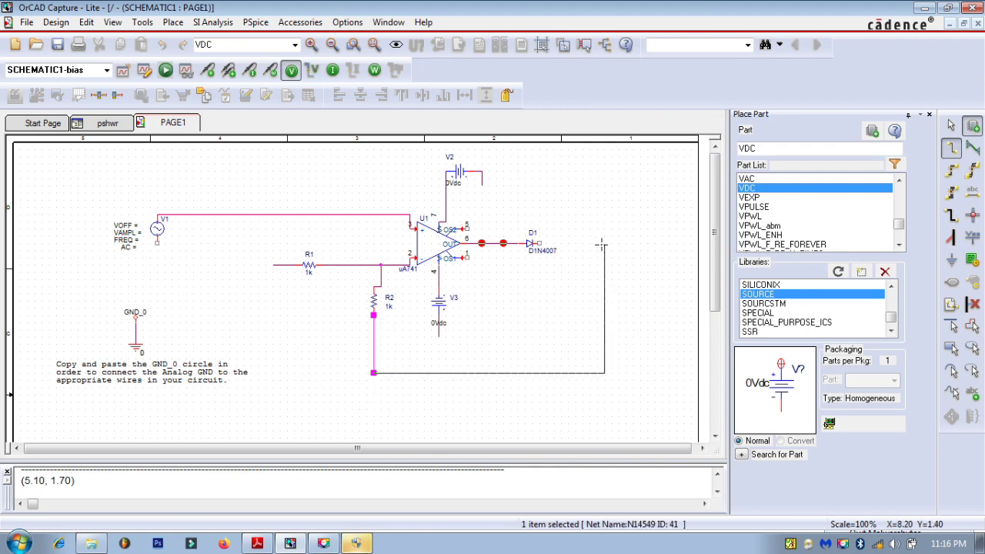
left_click(567, 372)
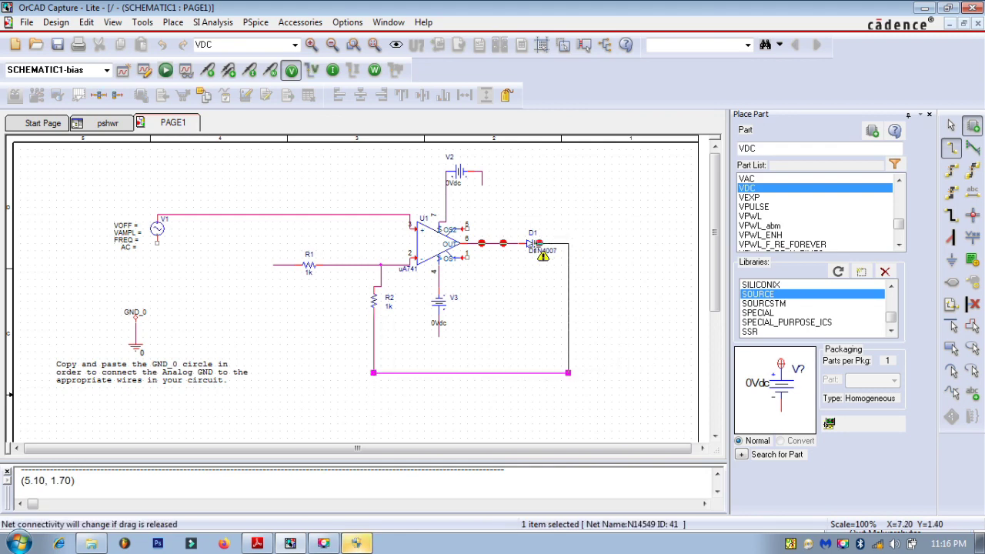
left_click(539, 243)
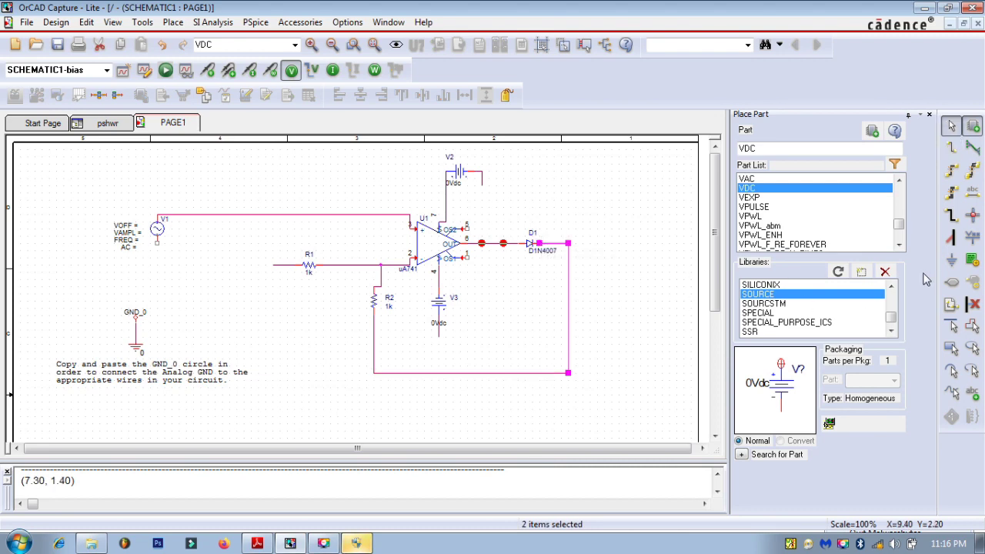
Place 0/CAPSYM ground symbols below V1, below R1's open wire end, and on the open stubs of V2 and V3.
left_click(951, 262)
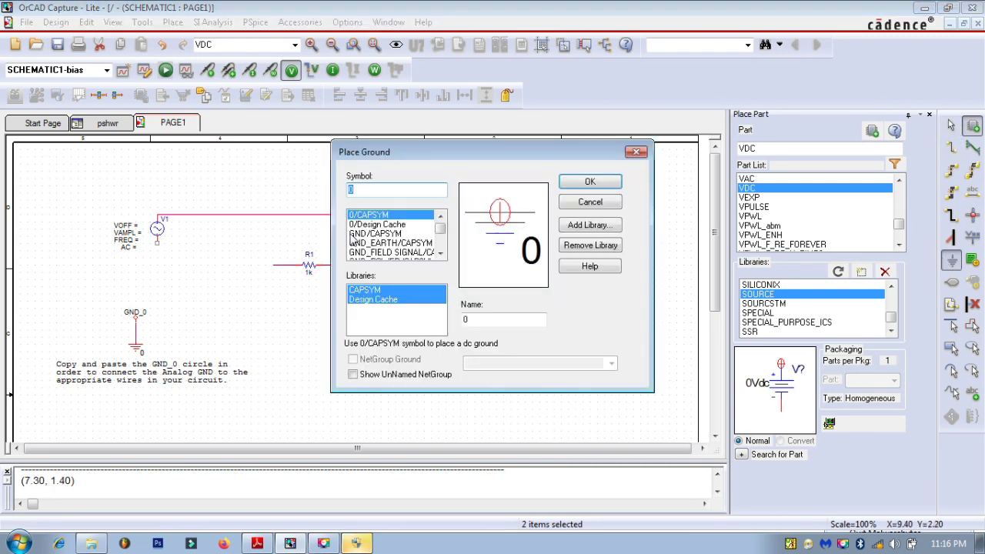
left_click(590, 182)
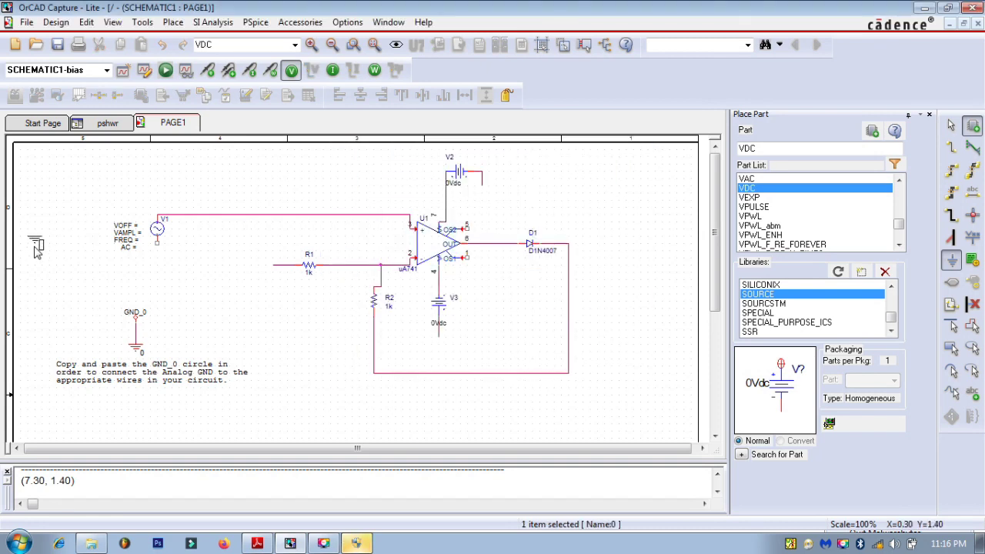
left_click(157, 263)
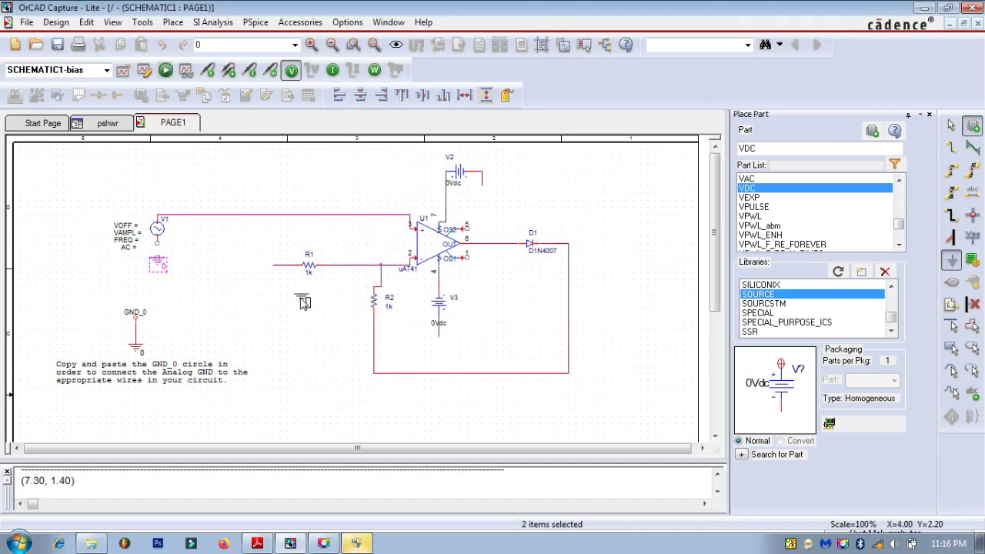
left_click(274, 296)
left_click(483, 192)
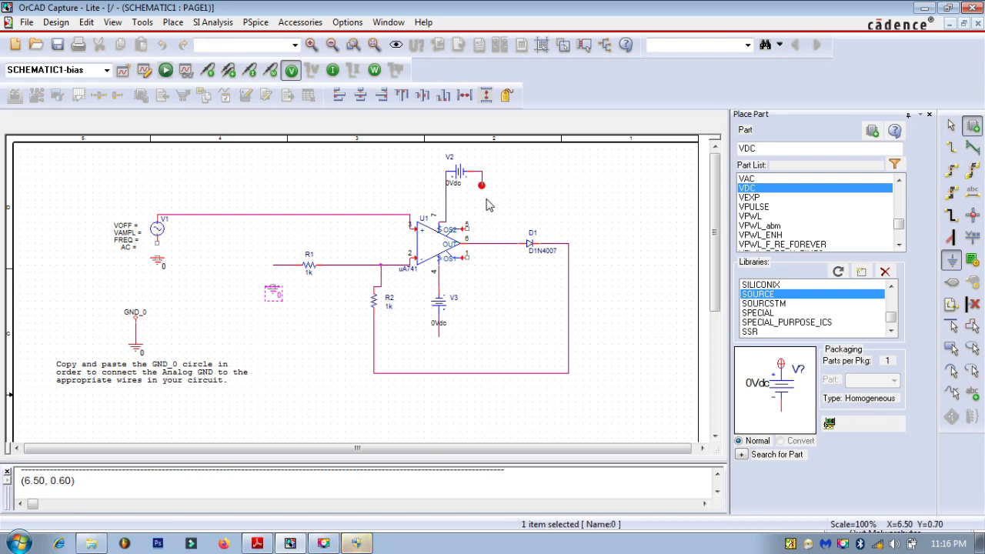
left_click(440, 348)
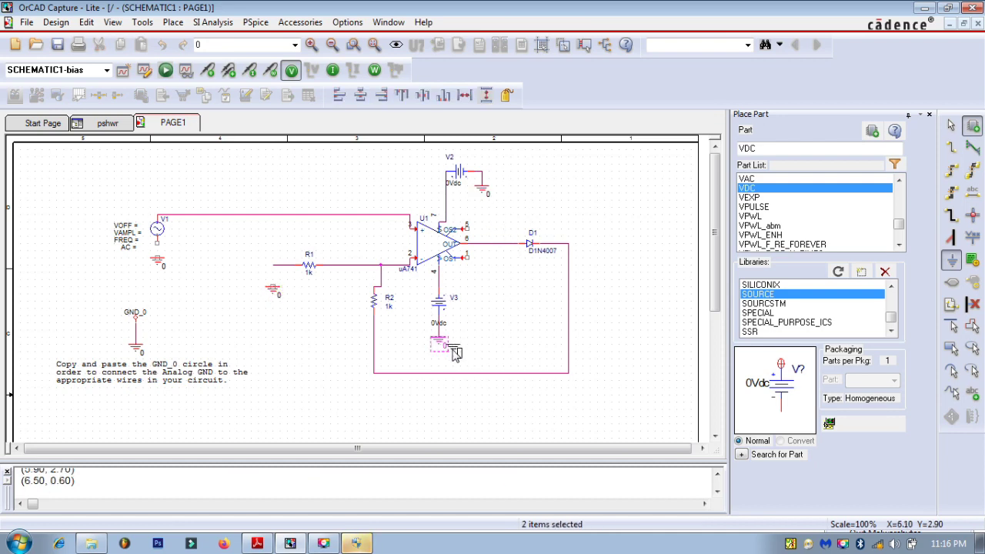
key("Escape")
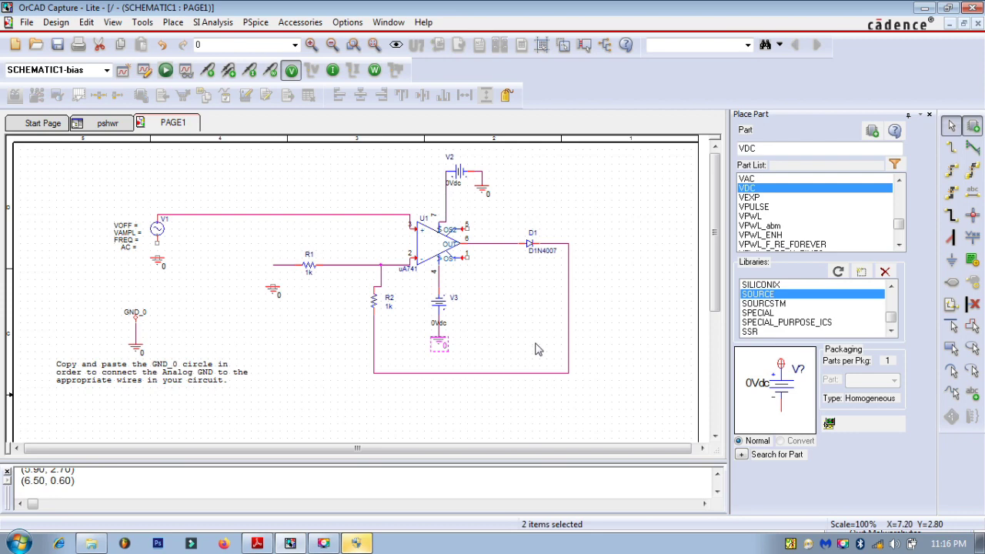
Wire the loose ground symbols to R1's open wire end and to V1's lower terminal.
left_click(950, 148)
left_click(272, 288)
left_click(273, 265)
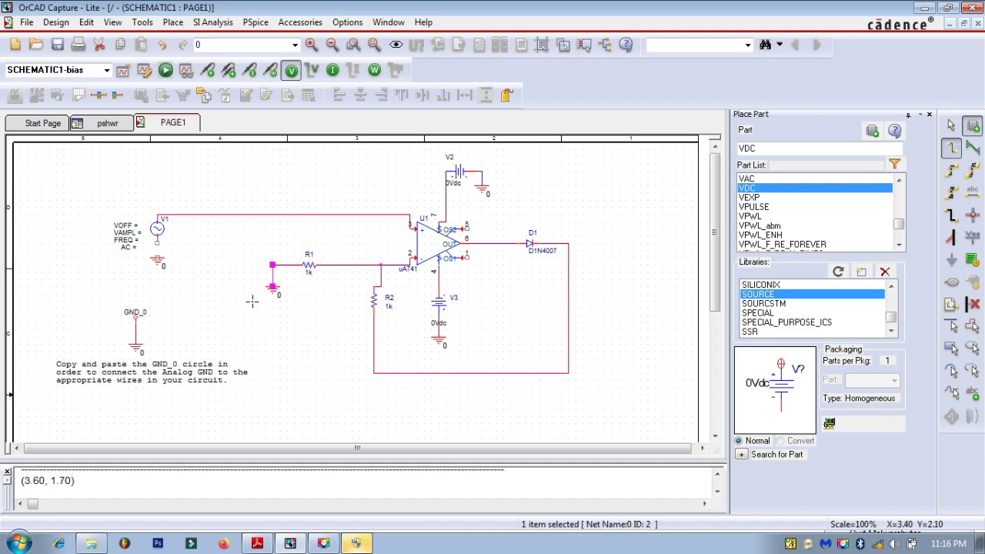
left_click(157, 259)
left_click(157, 240)
key("Escape")
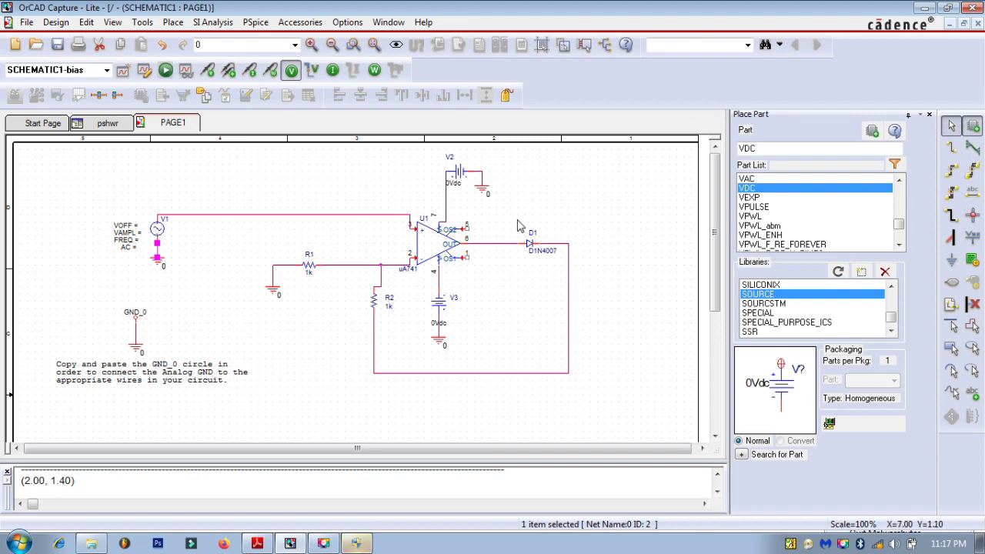
Set source V1's offset VOFF to 0 and its amplitude VAMPL to 1.
double_click(129, 226)
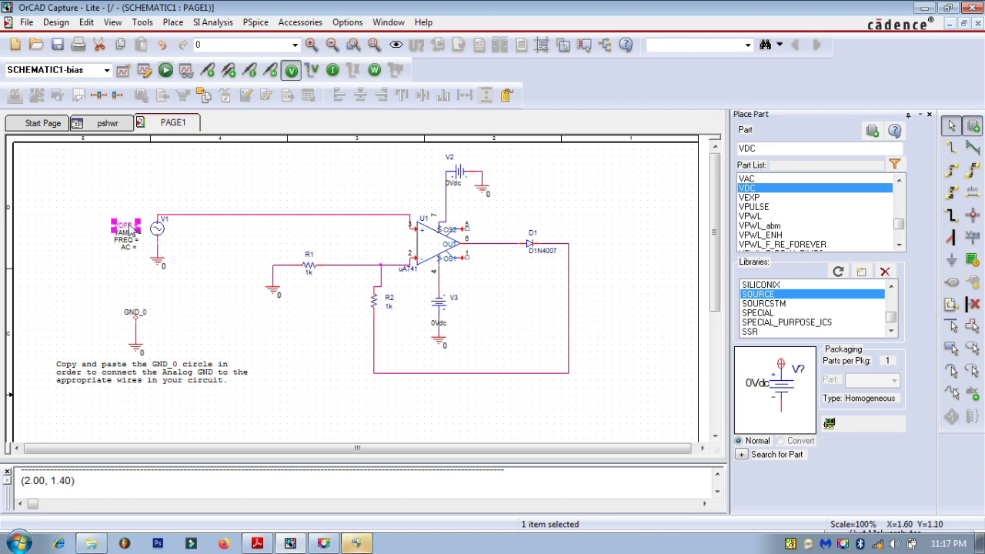
type("0")
left_click(433, 373)
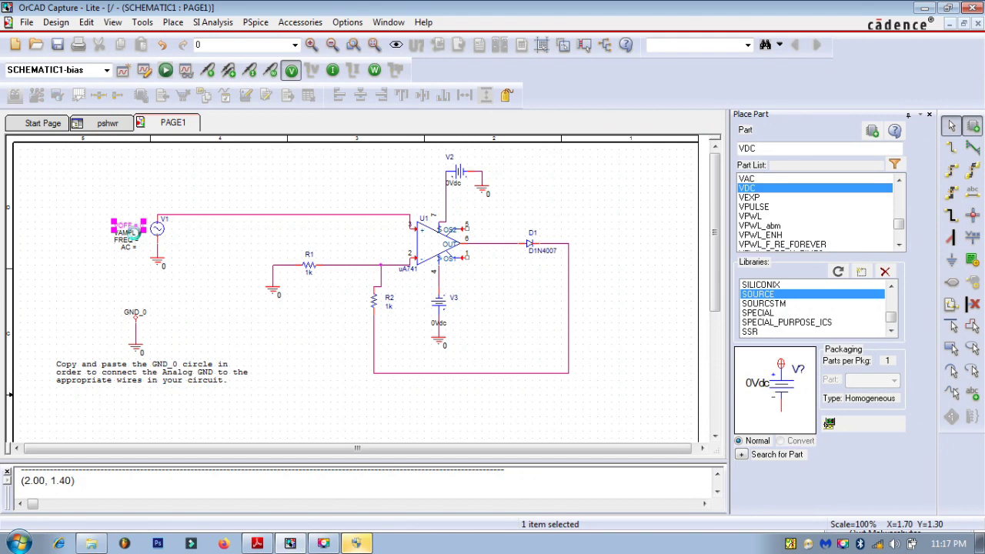
double_click(128, 232)
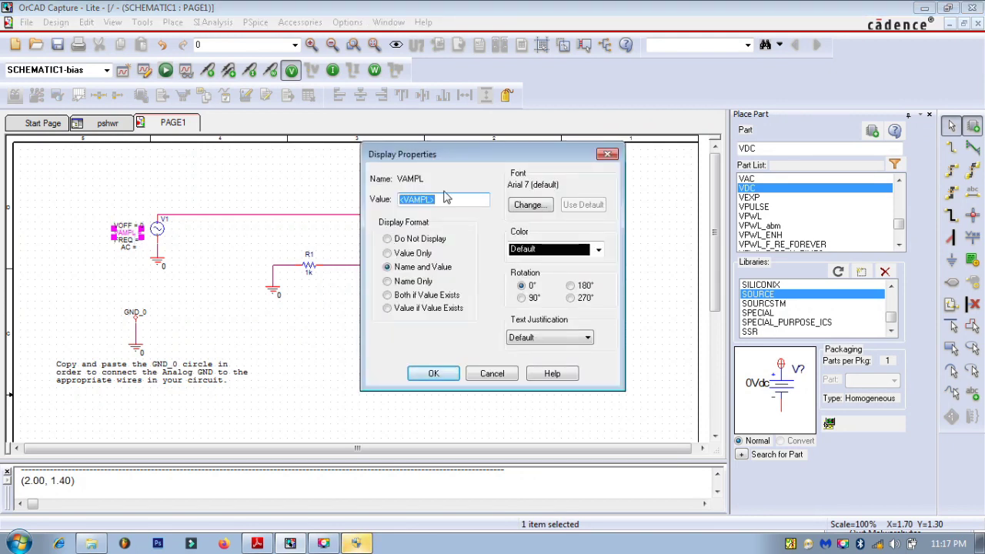
type("1")
left_click(433, 373)
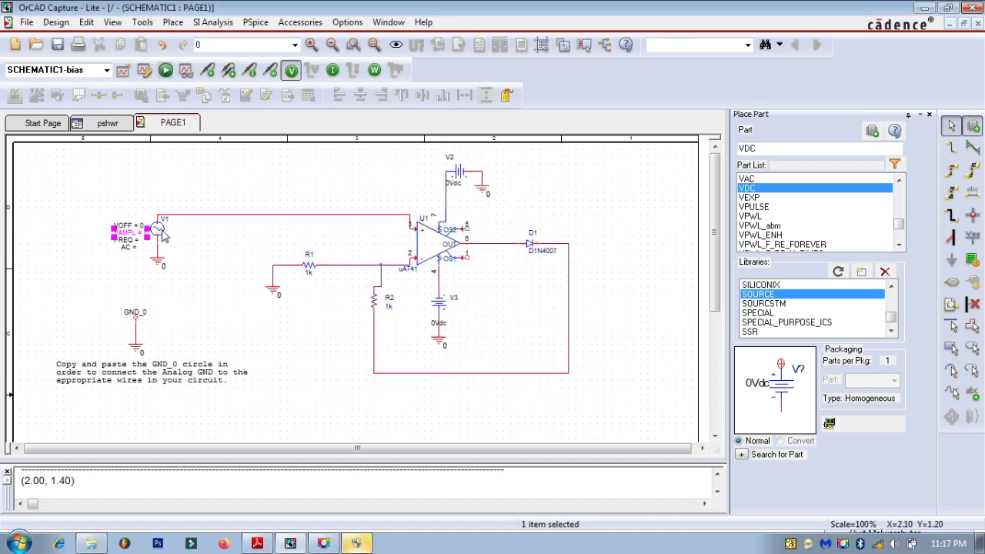
Set source V1's frequency FREQ to 50 and its AC value to 0.
double_click(127, 240)
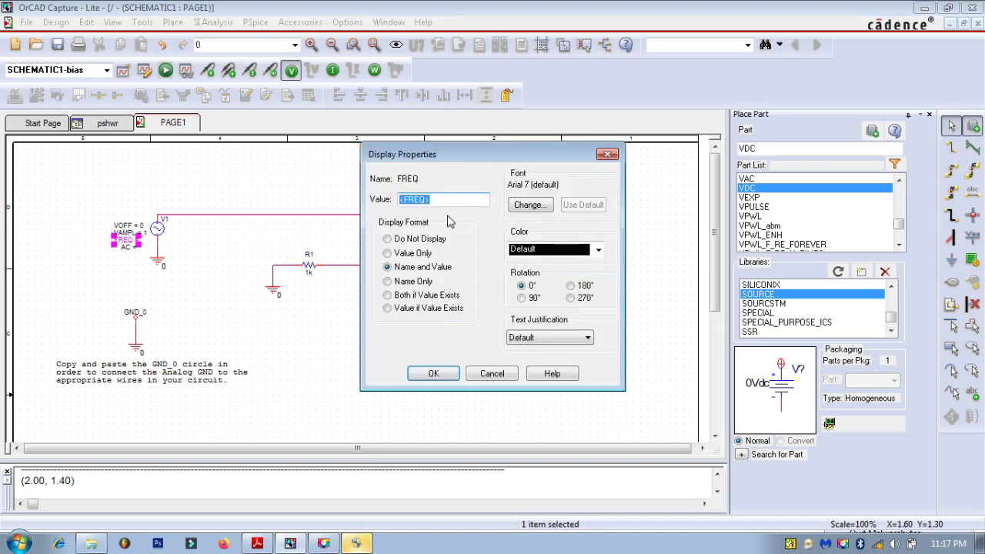
type("50")
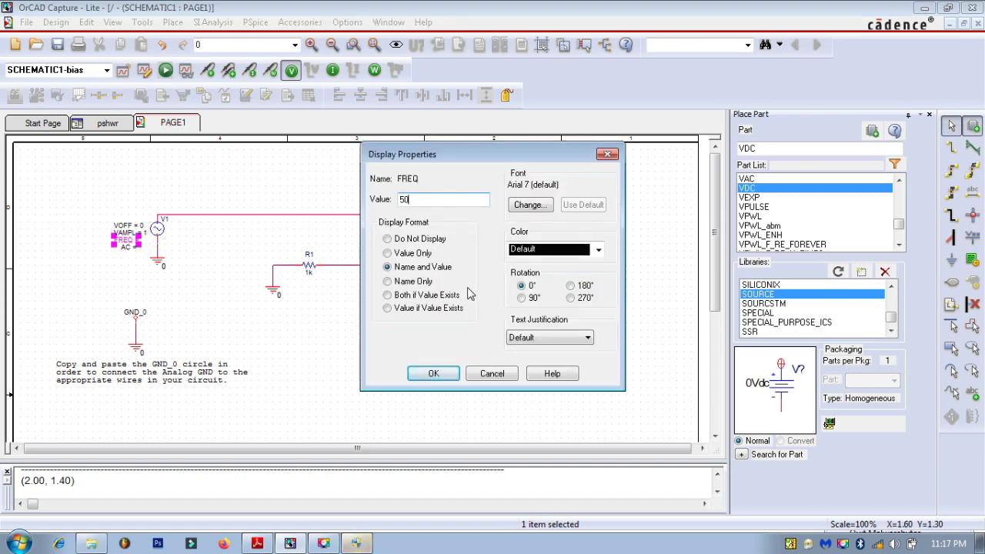
left_click(433, 373)
double_click(127, 248)
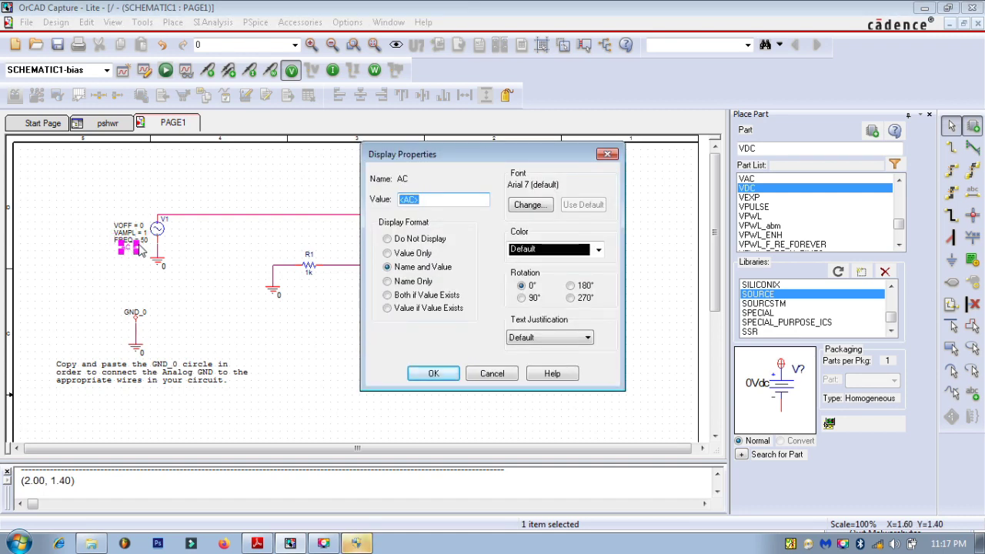
type("1")
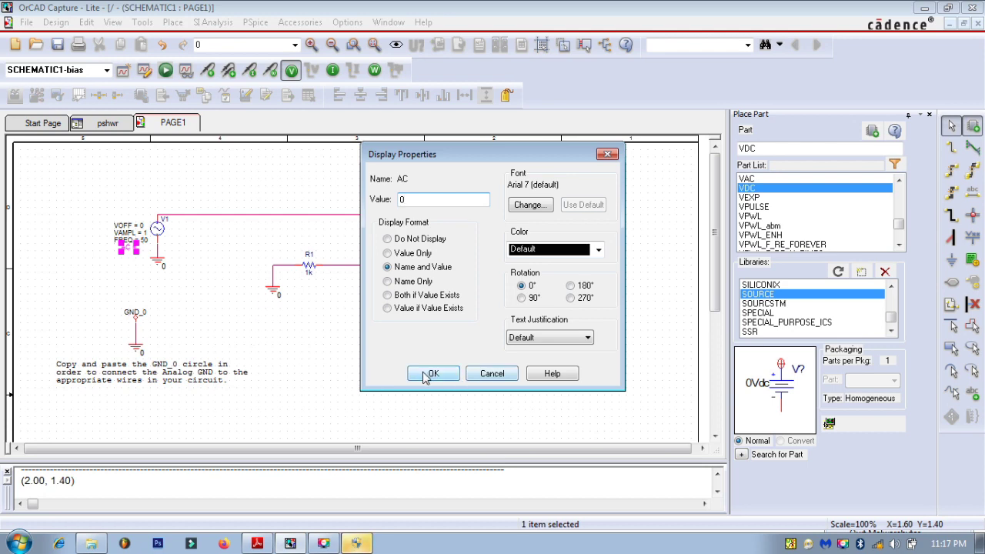
left_click(433, 373)
Set the resistance values of both R1 and R2 to 10k.
double_click(309, 270)
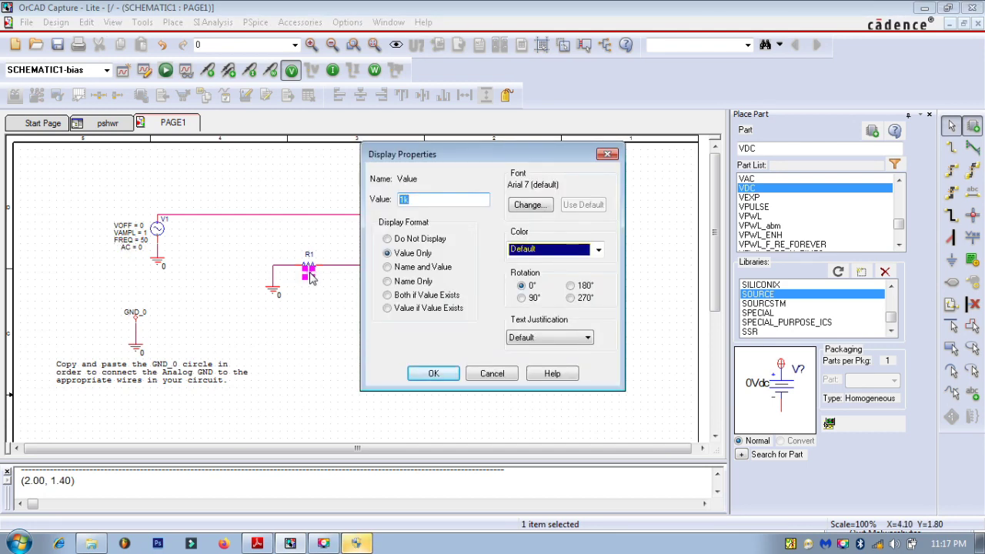
type("1")
left_click(430, 373)
left_click(388, 307)
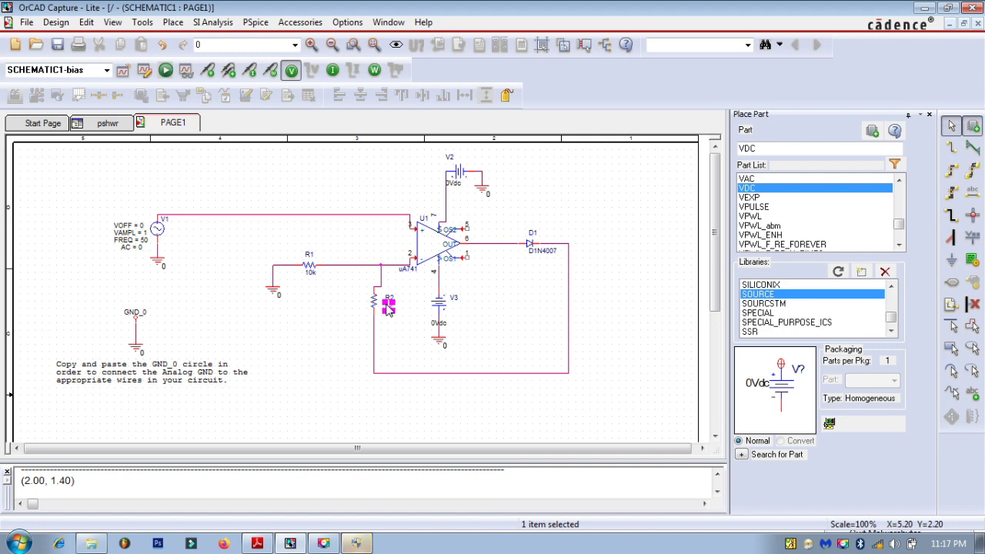
double_click(390, 310)
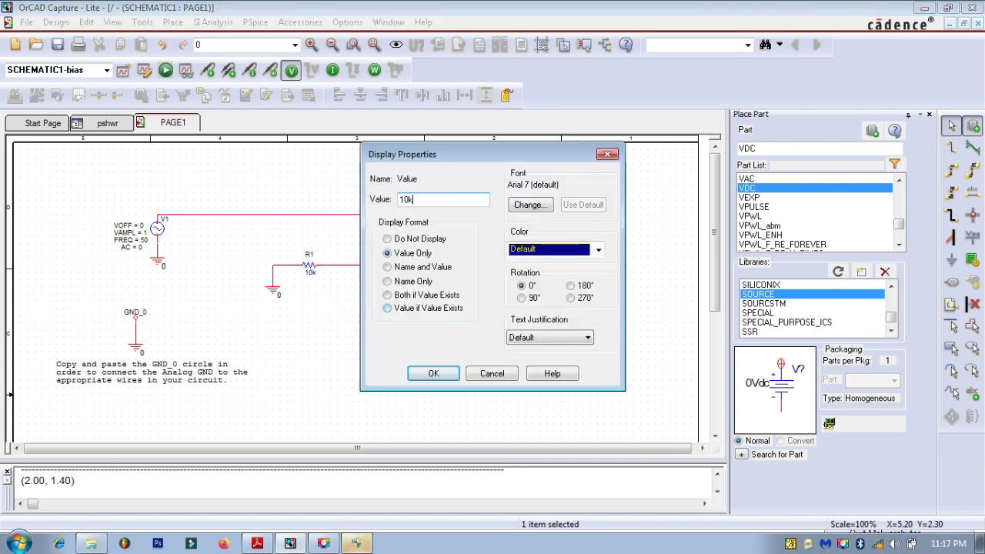
left_click(422, 374)
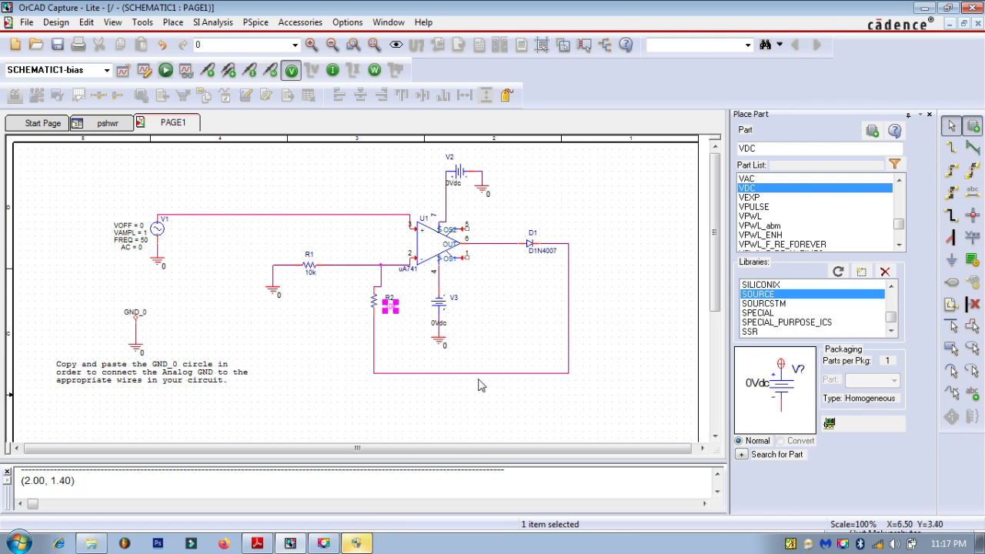
Set the DC value of supply V2 to 12.
double_click(457, 186)
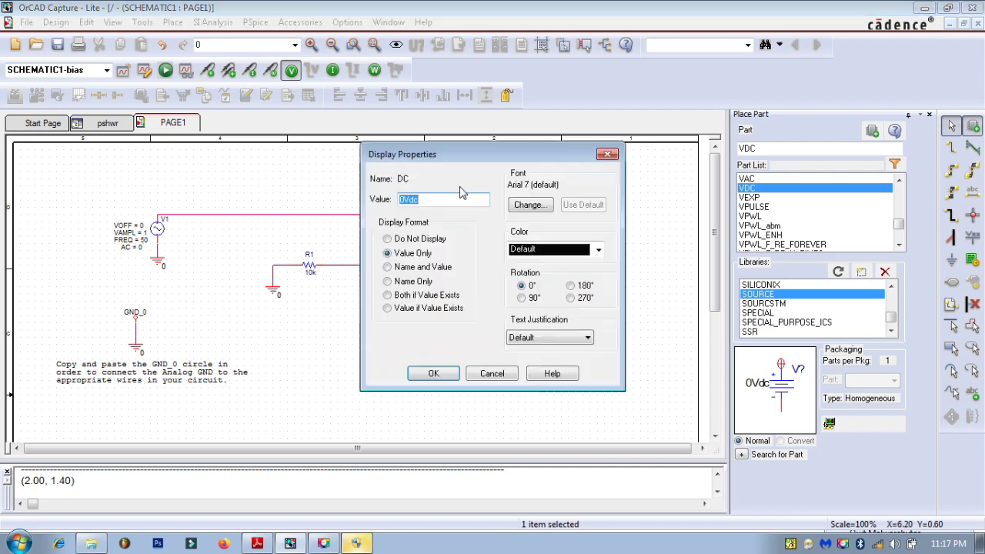
type("12")
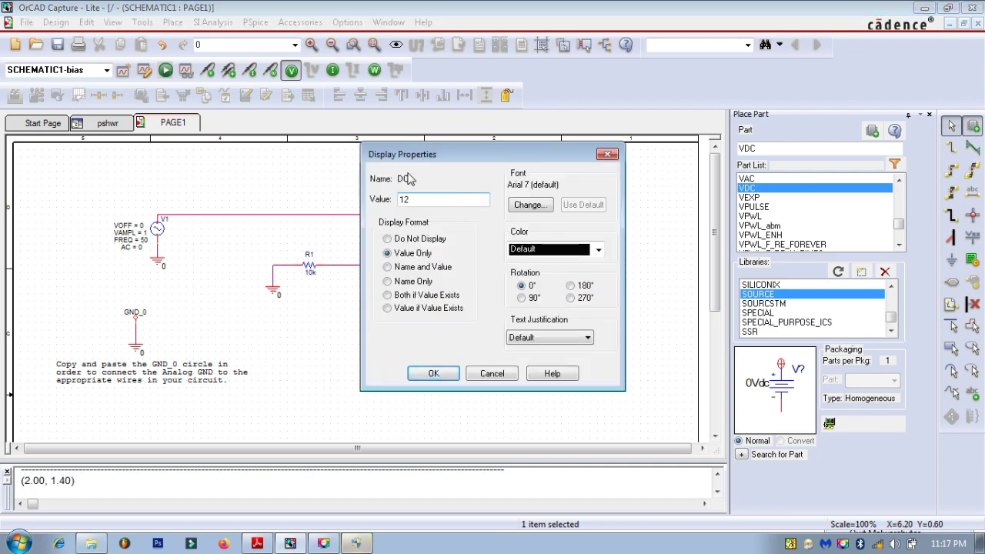
left_click(435, 374)
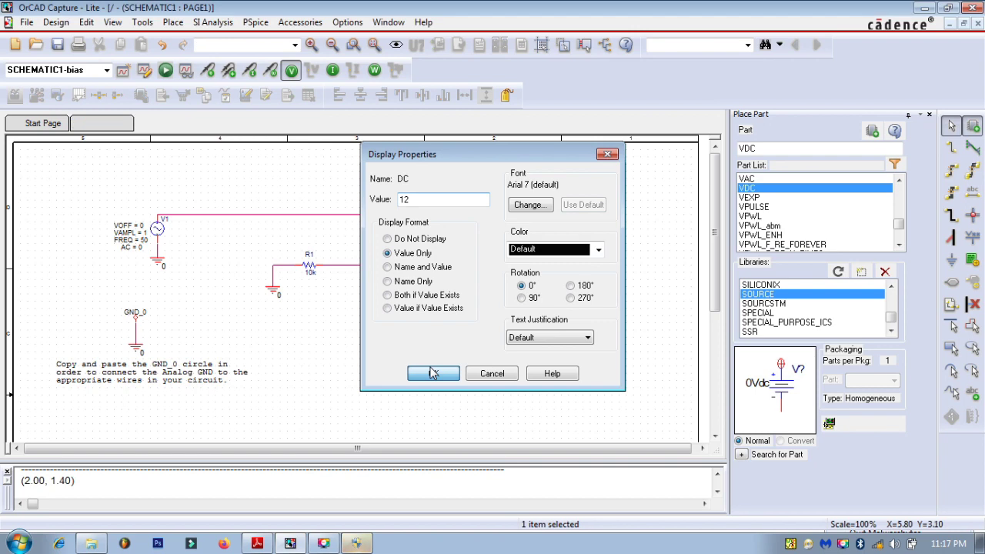
double_click(440, 324)
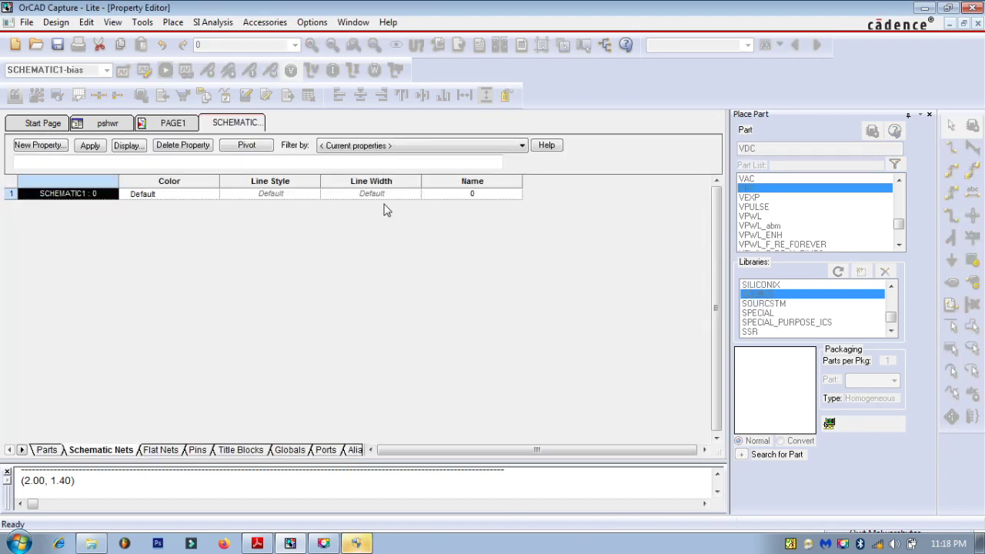
left_click(948, 24)
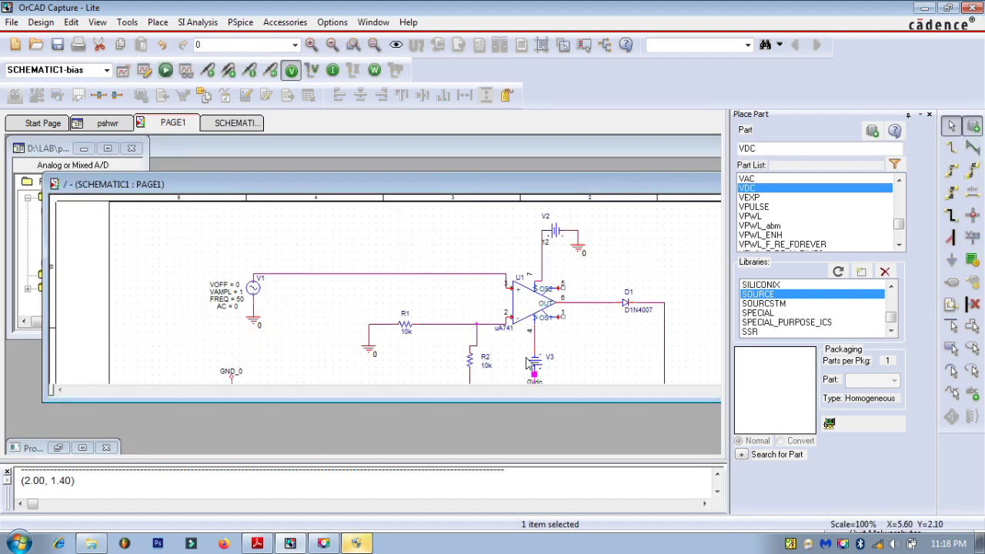
double_click(658, 186)
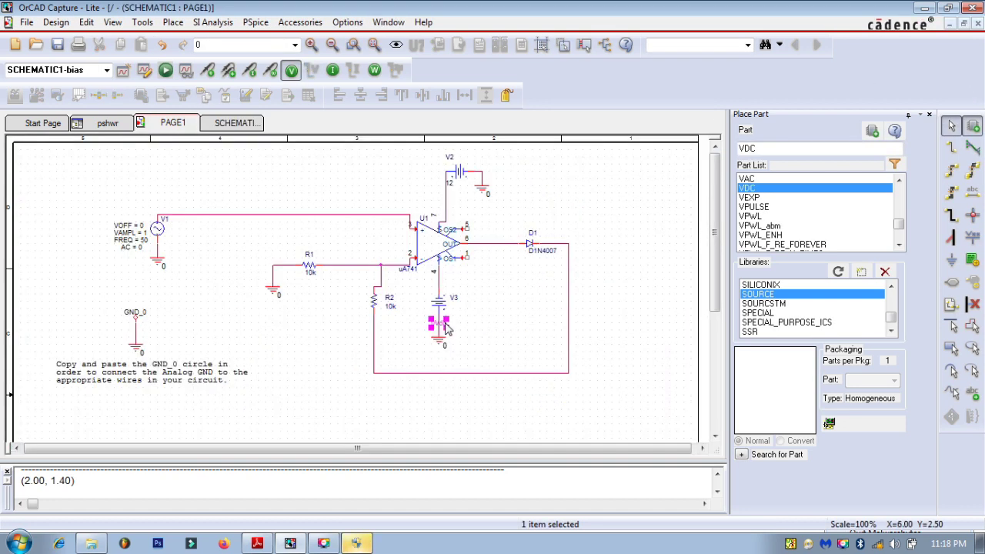
Set the DC value of supply V3 to 12.
double_click(439, 322)
type("12")
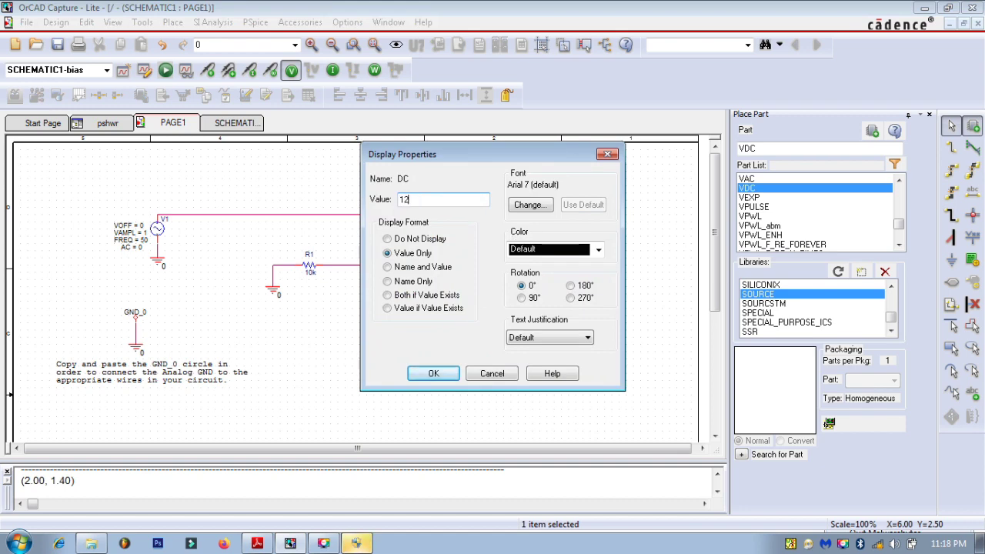
left_click(423, 374)
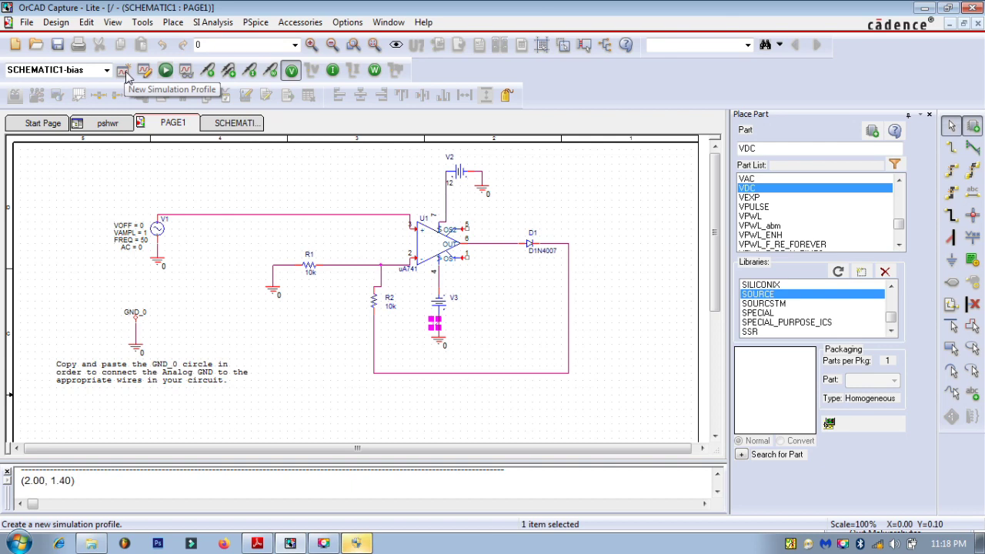
Create a new simulation profile named shwr, inheriting from none.
left_click(256, 21)
left_click(264, 40)
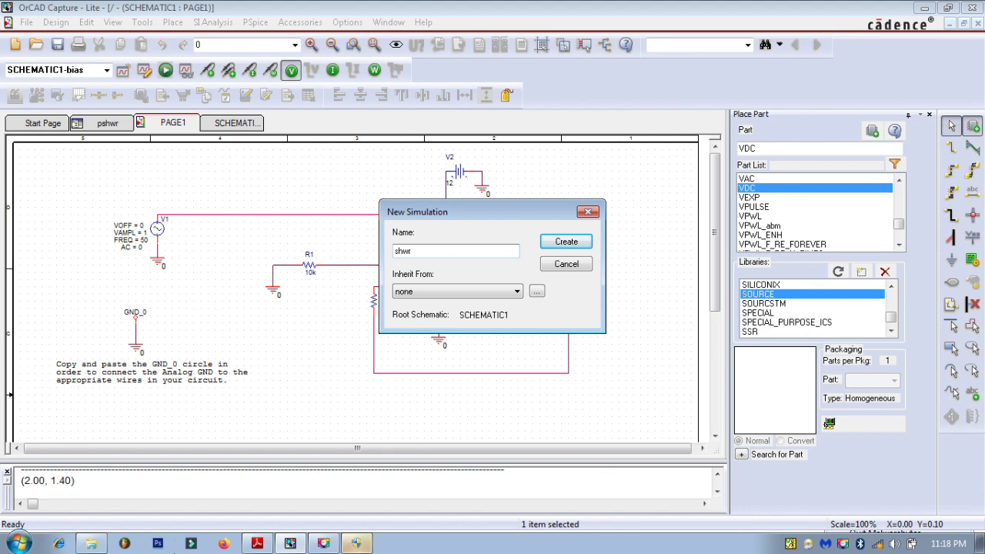
left_click(566, 242)
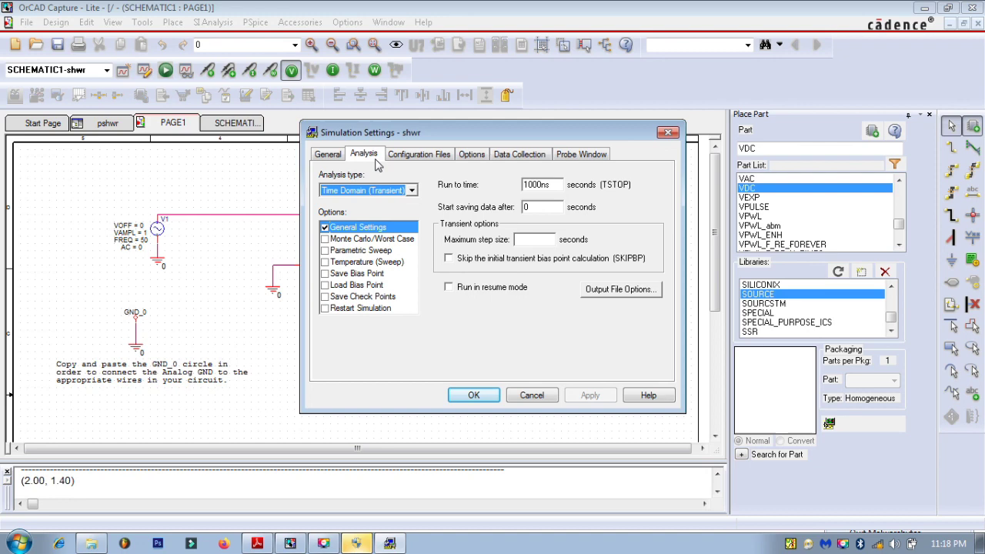
Configure a Time Domain (Transient) analysis with run time 0.06m and maximum step size 0.01 seconds, and run the simulation.
left_click(375, 191)
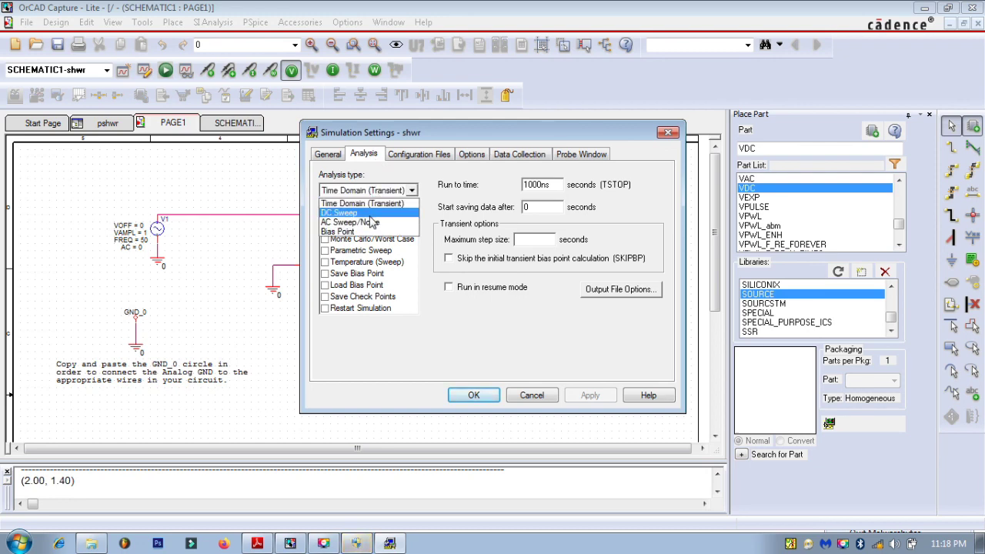
left_click(374, 204)
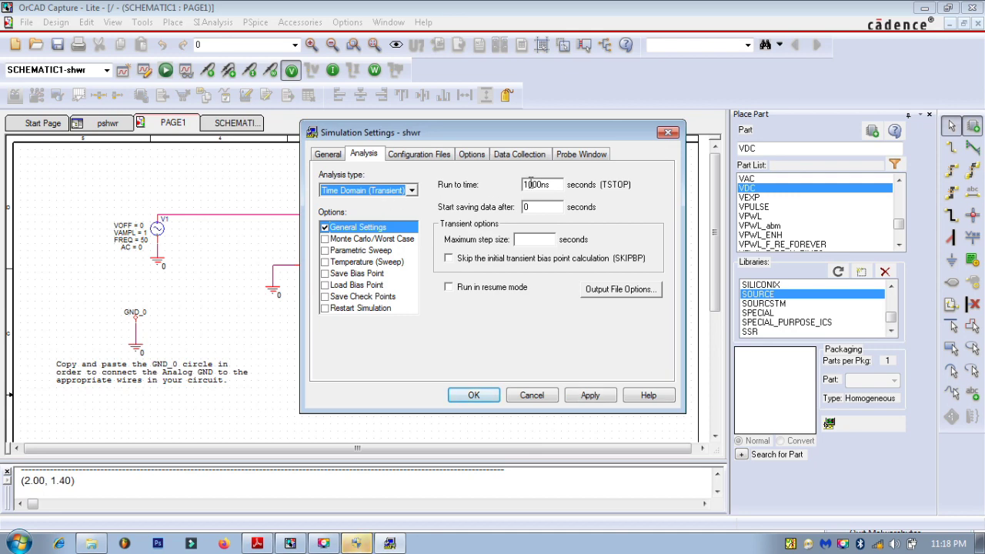
left_click_drag(552, 185, 454, 181)
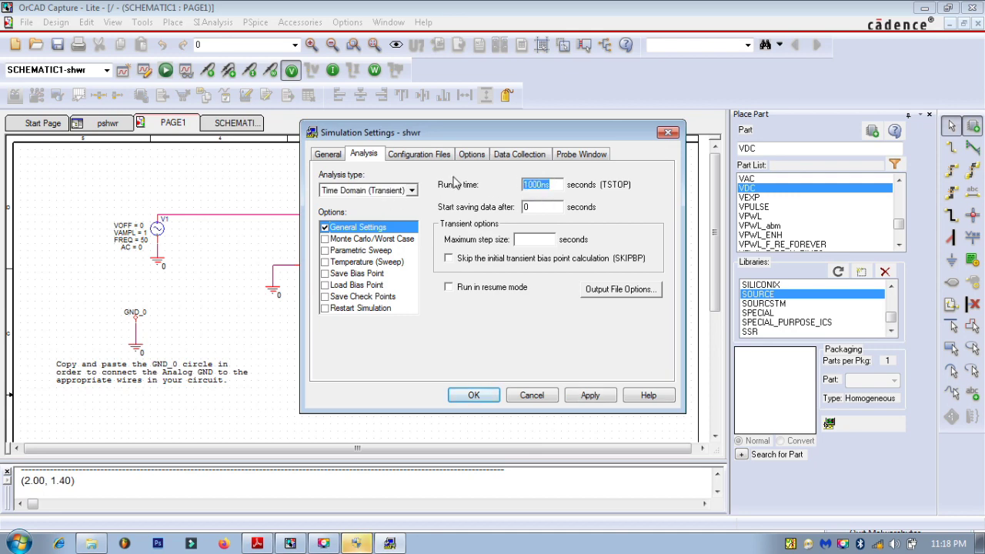
type("0.06m")
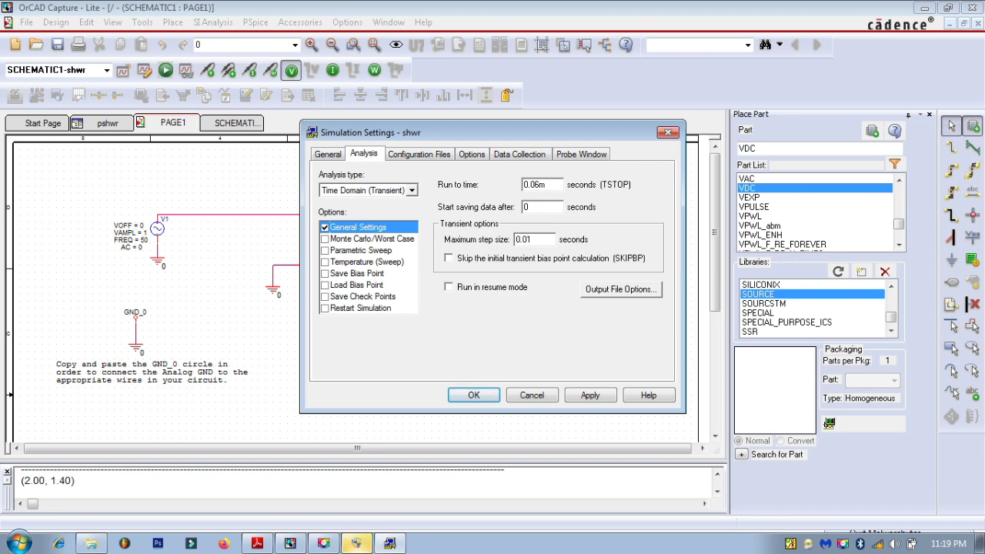
left_click(590, 396)
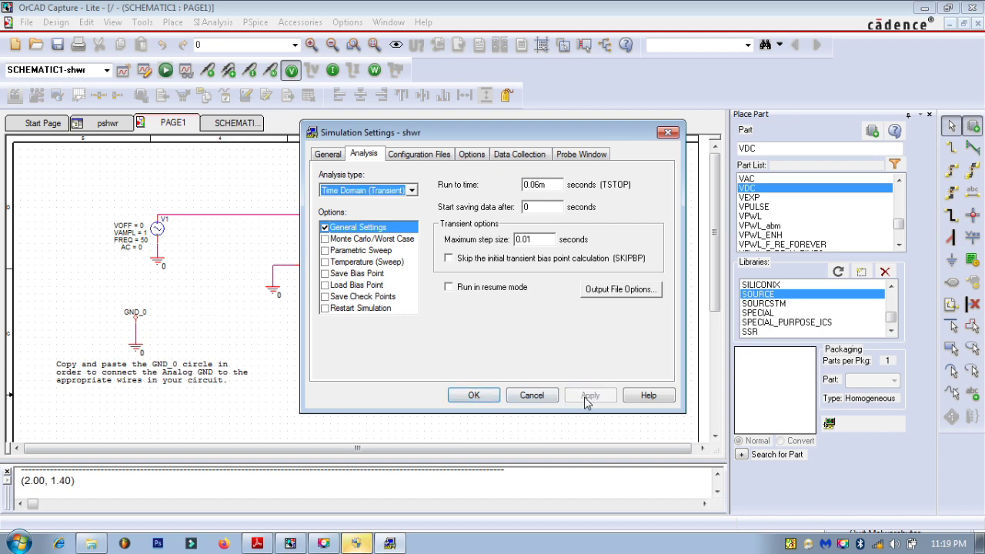
left_click(474, 396)
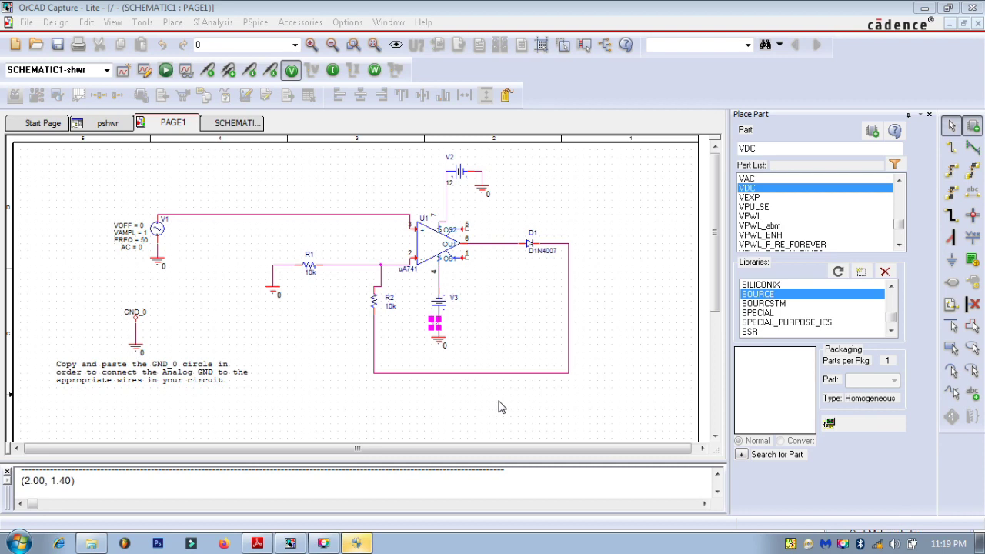
left_click(166, 70)
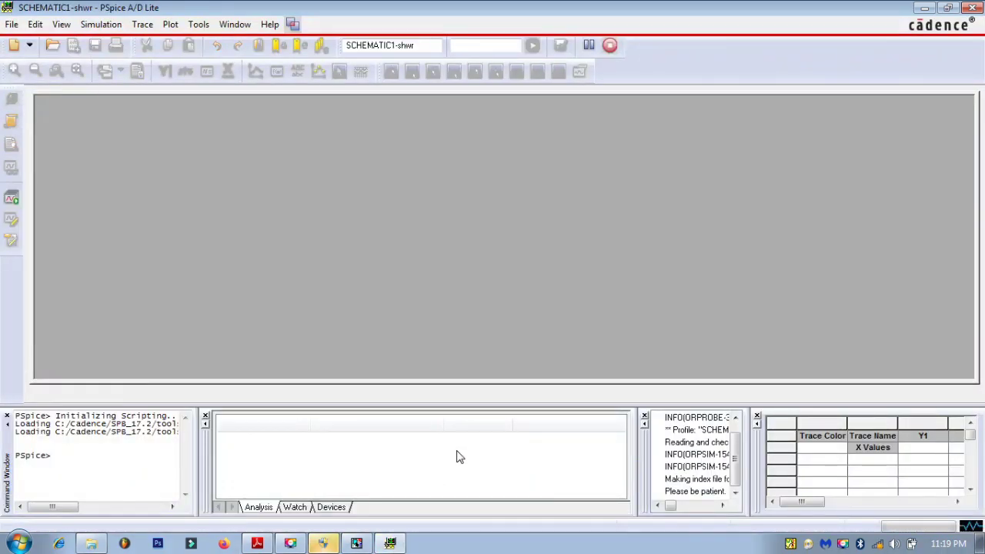
Place voltage markers on the schematic at the wire from source V1 and at the output wire after diode D1.
left_click(356, 543)
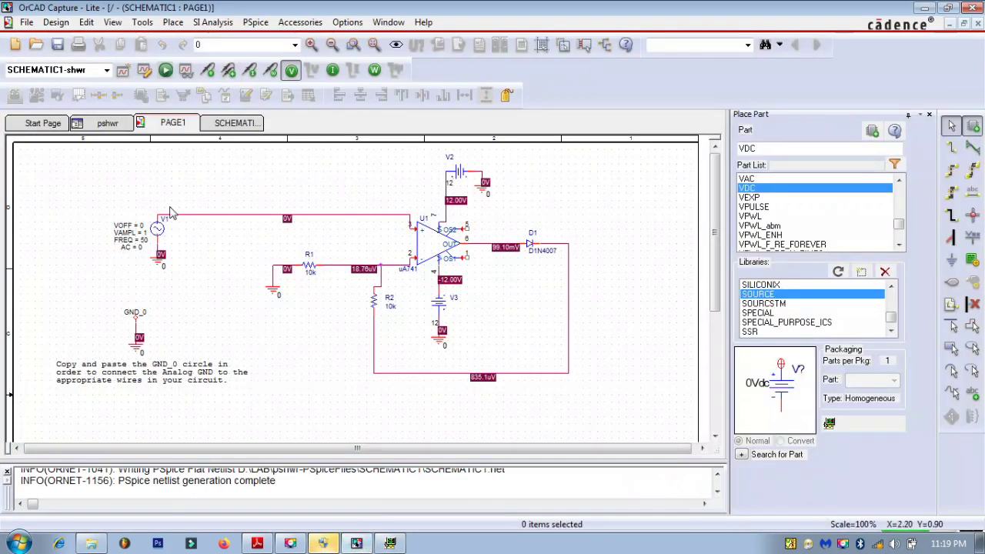
left_click(207, 71)
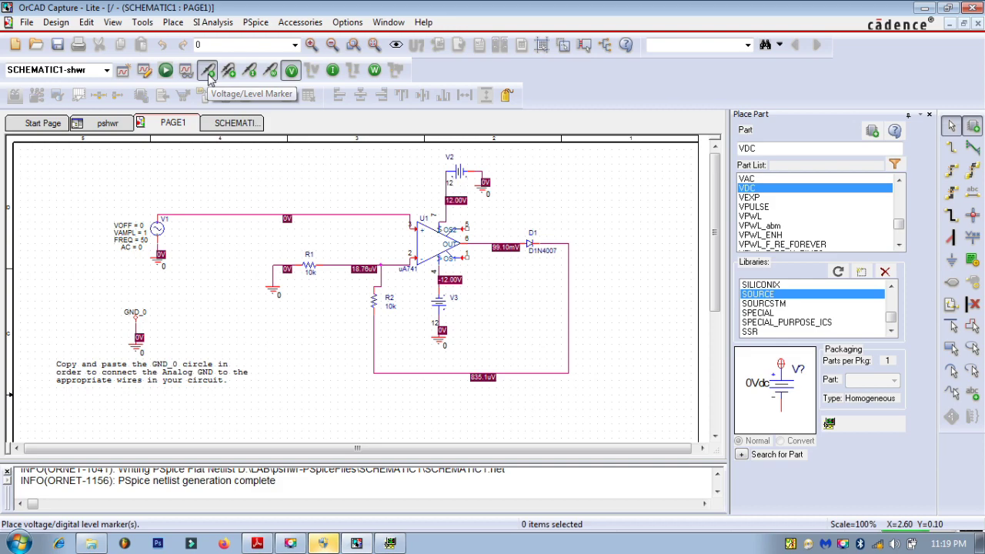
left_click(200, 216)
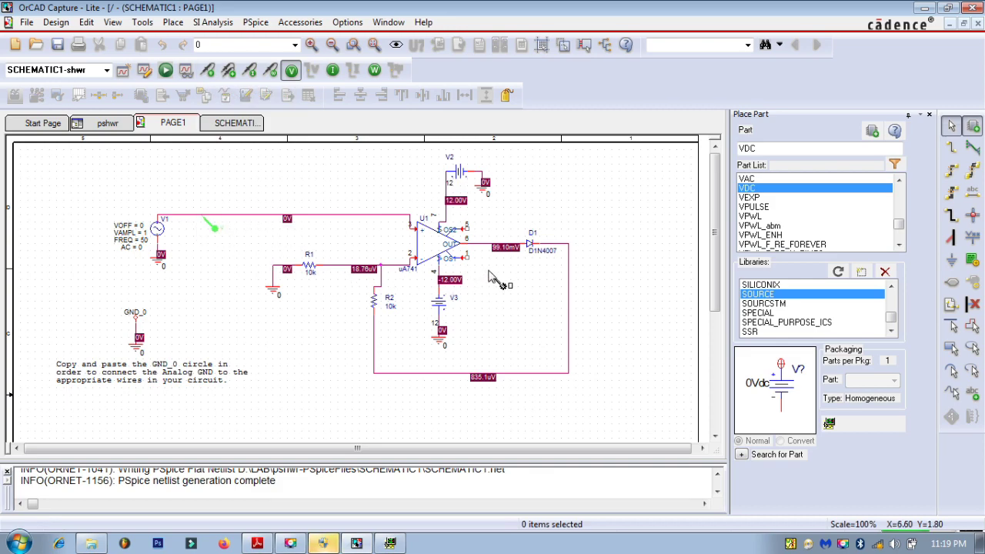
left_click(569, 247)
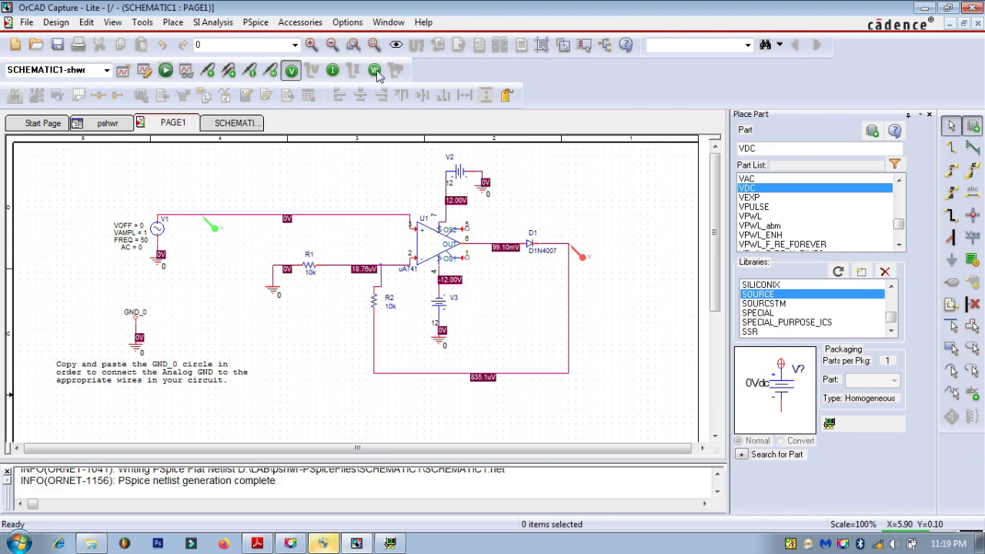
Rerun the PSpice simulation with the voltage markers in place and display the resulting waveforms.
left_click(290, 71)
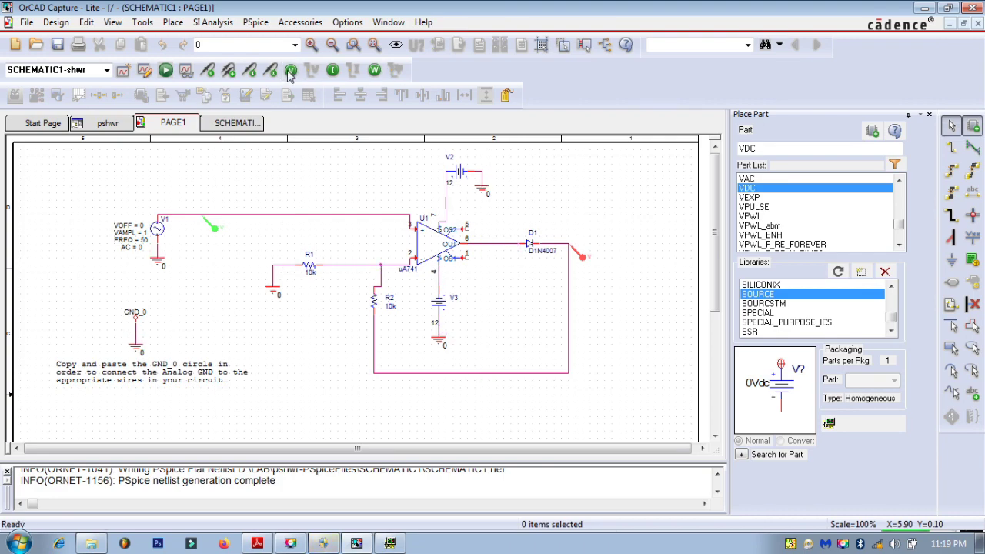
left_click(291, 71)
left_click(165, 70)
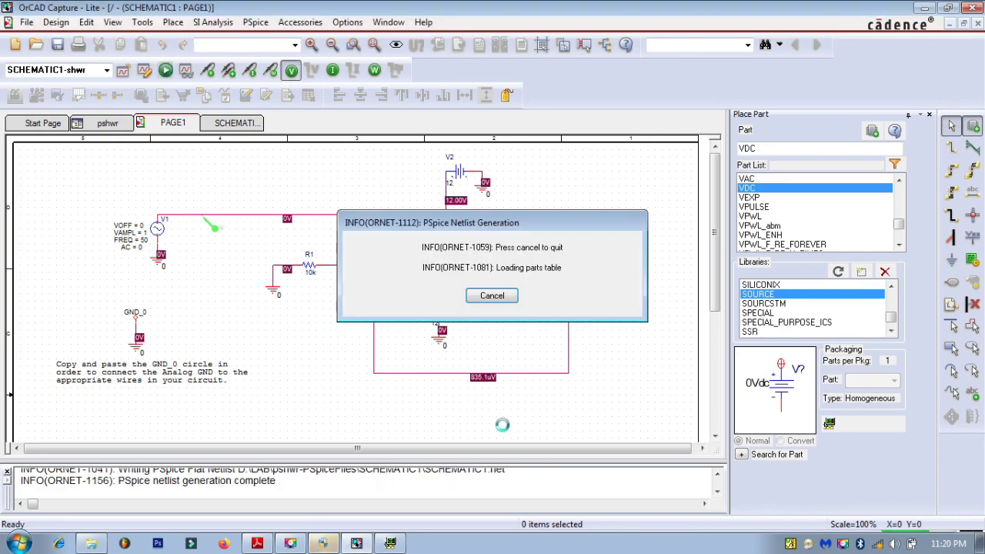
left_click(392, 544)
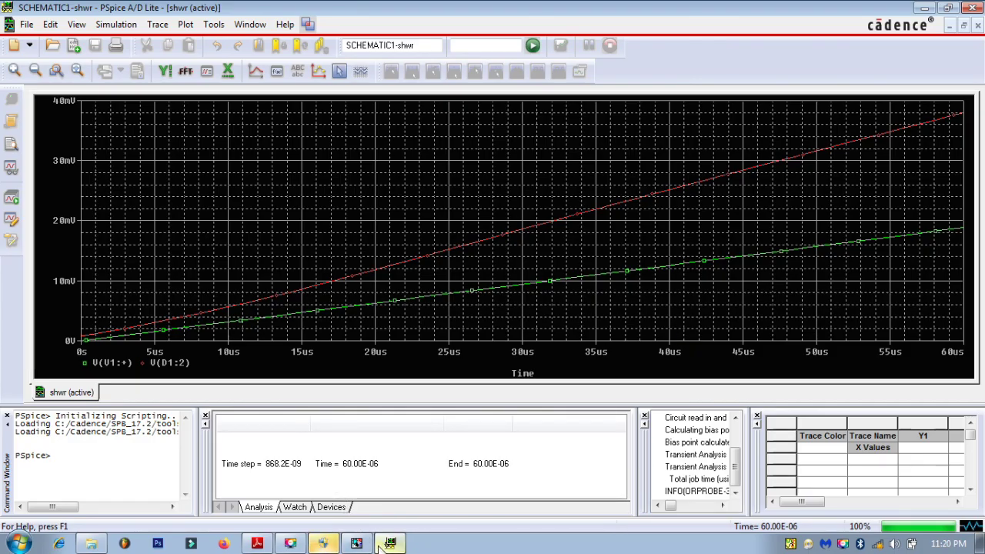
Edit the shwr simulation profile to set its run time to 0.06 seconds.
mouse_move(361, 546)
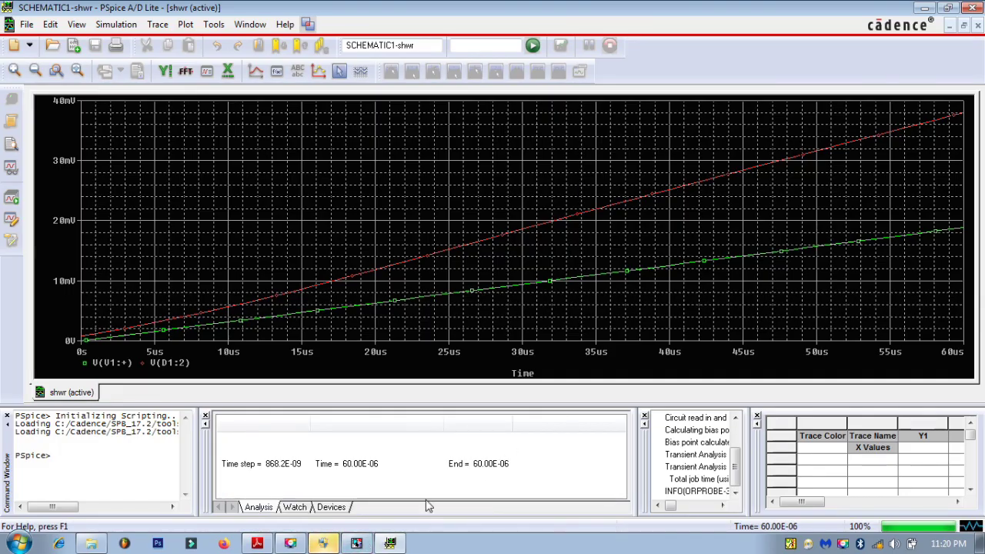
left_click(356, 544)
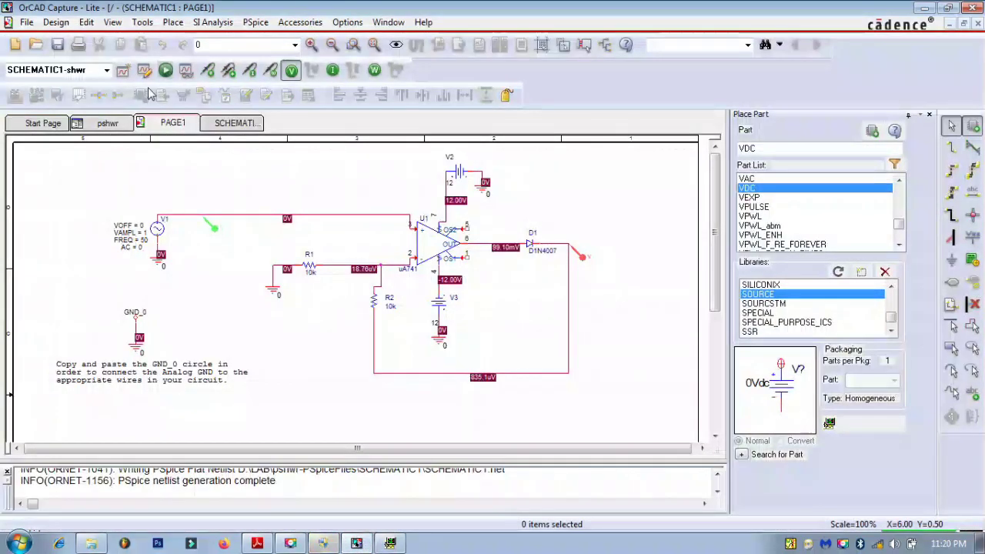
left_click(144, 70)
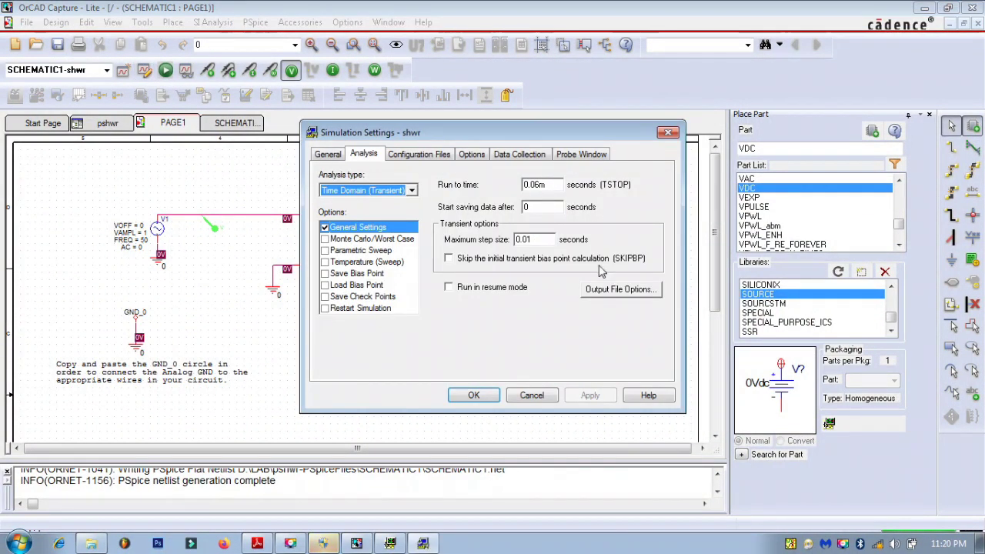
left_click(553, 186)
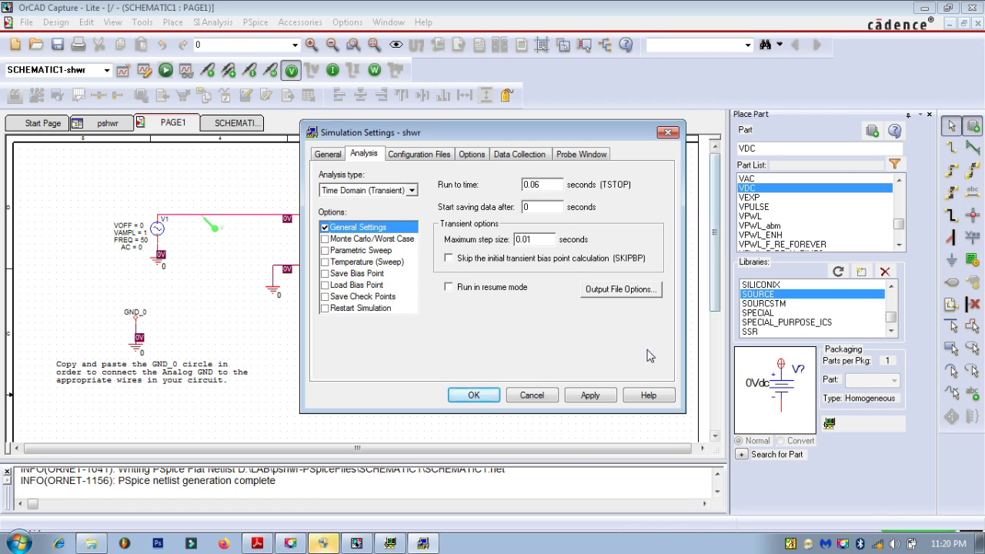
left_click(590, 394)
left_click(461, 394)
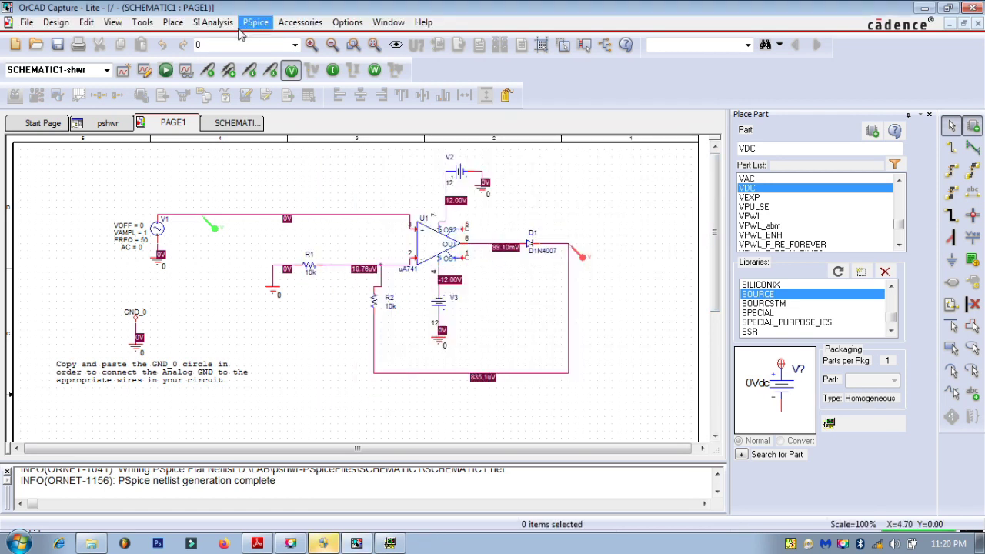
Run the simulation with the edited profile and examine the input and output waveforms in PSpice A/D.
left_click(165, 69)
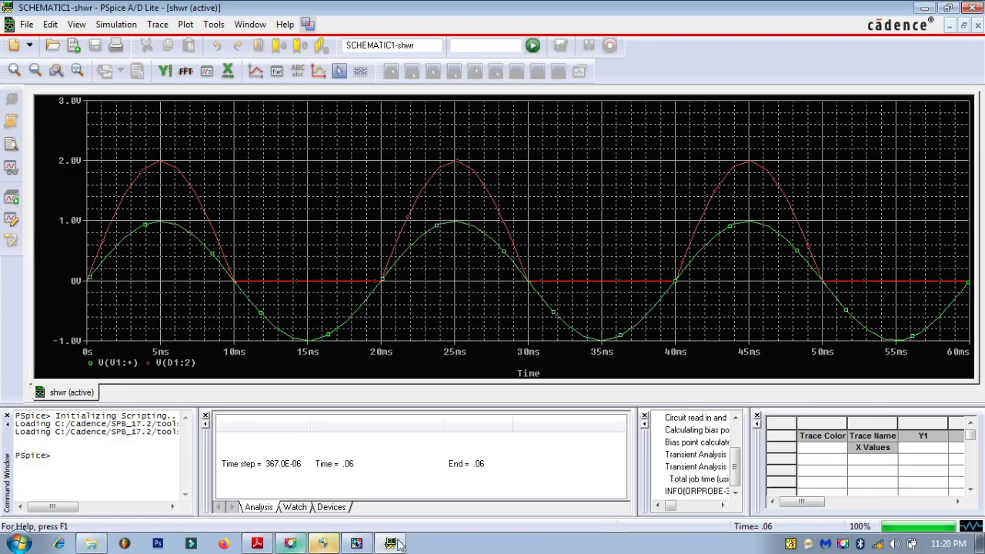
key("alt+Tab")
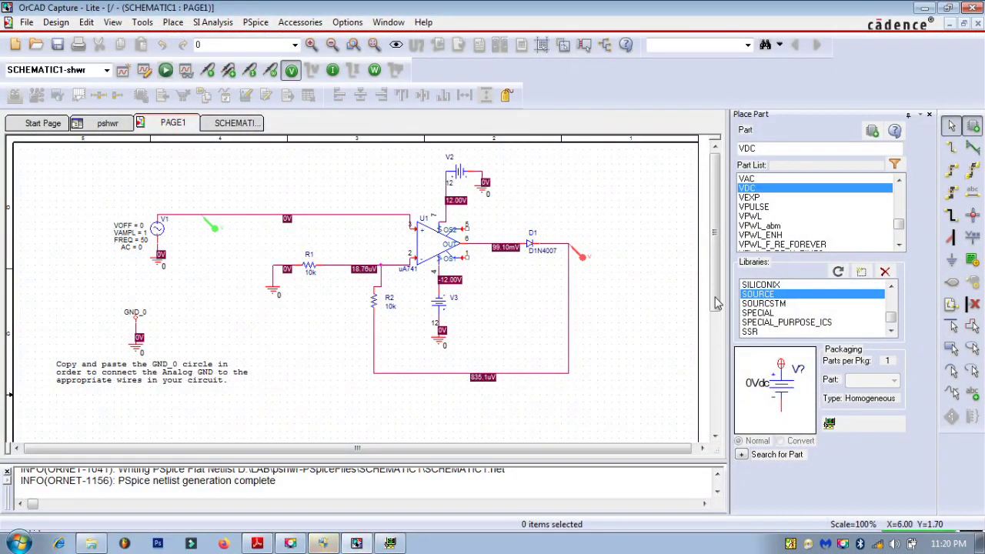
left_click(402, 544)
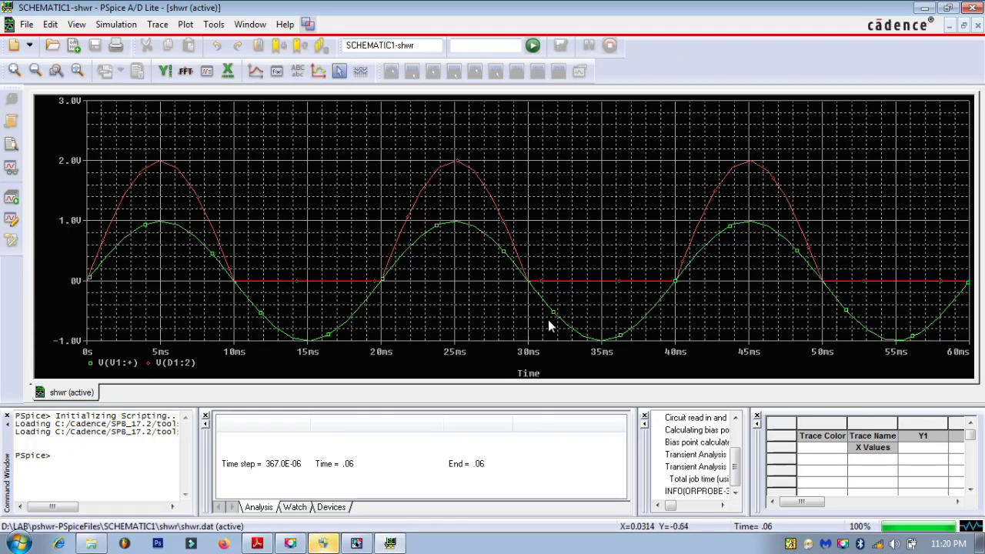
Create a PSpice Analog or Mixed A/D project named pnshwr in D:\LAB, based on AnalogGNDSymbol.opj.
left_click(367, 545)
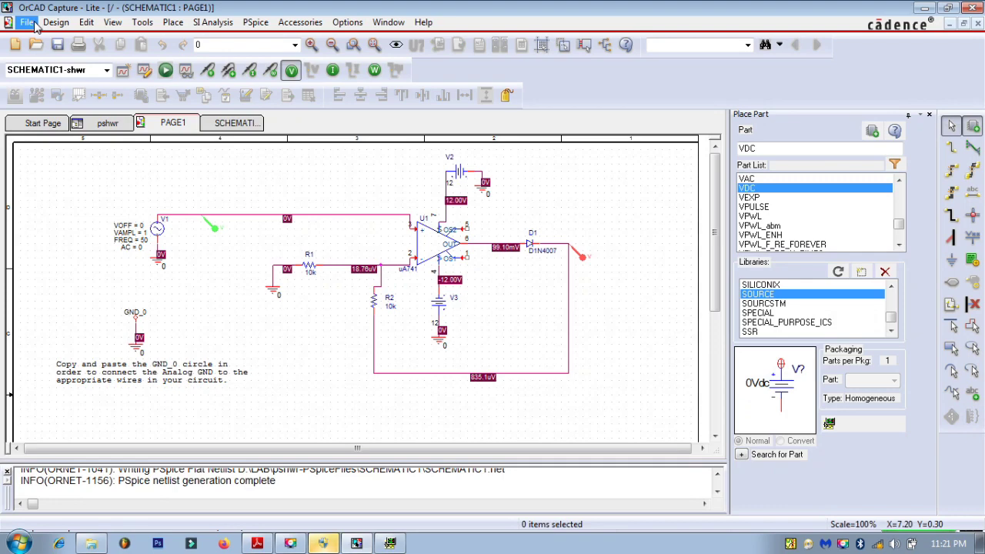
left_click(27, 23)
mouse_move(47, 58)
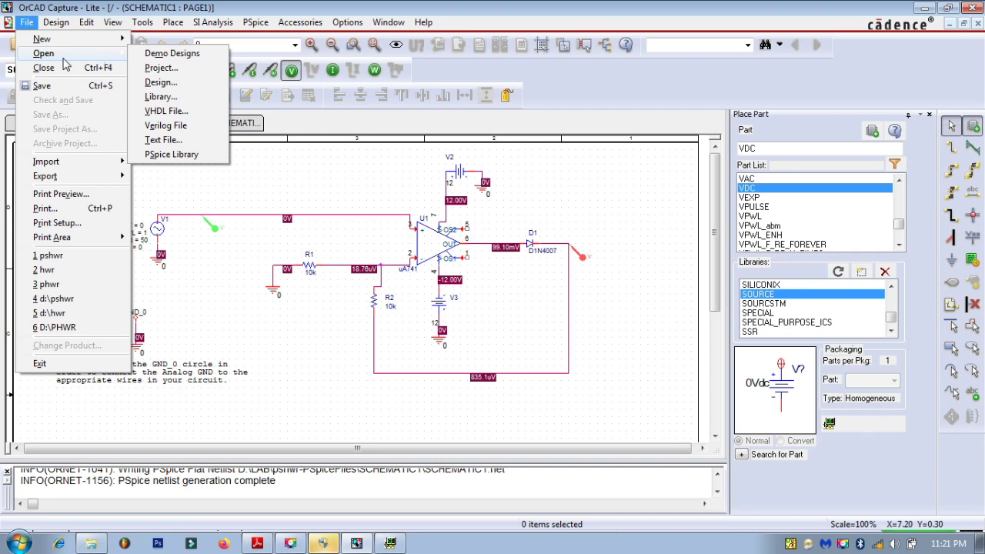
mouse_move(42, 39)
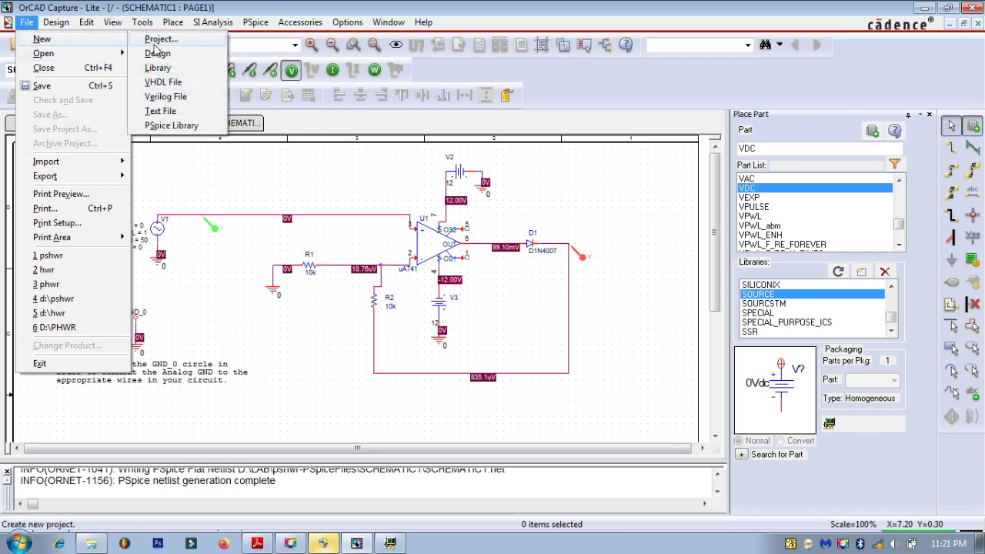
left_click(160, 39)
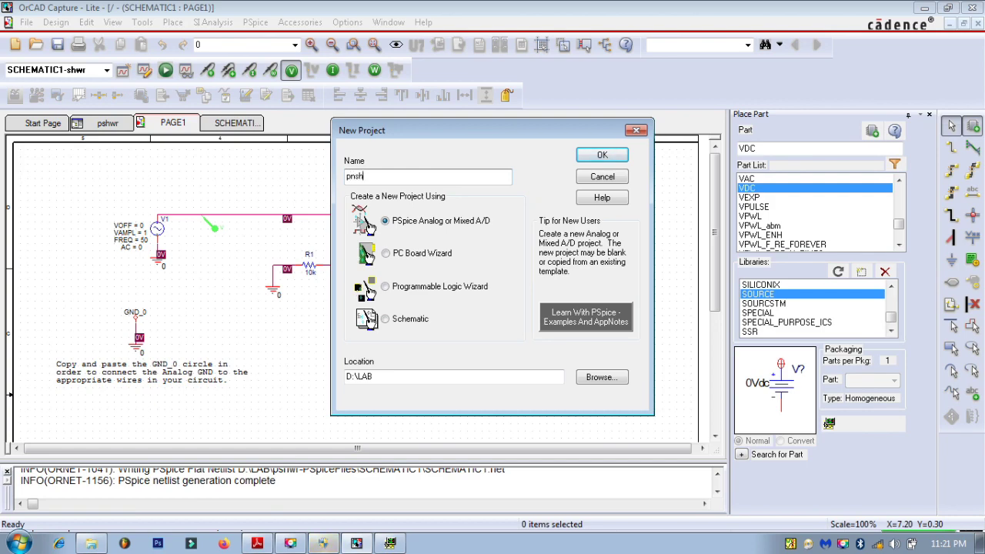
left_click(601, 155)
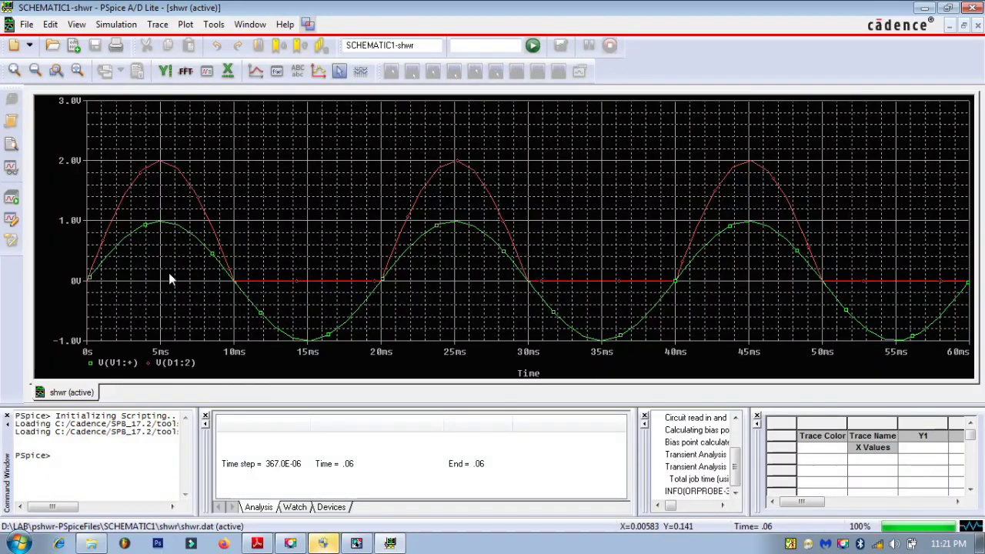
left_click(390, 543)
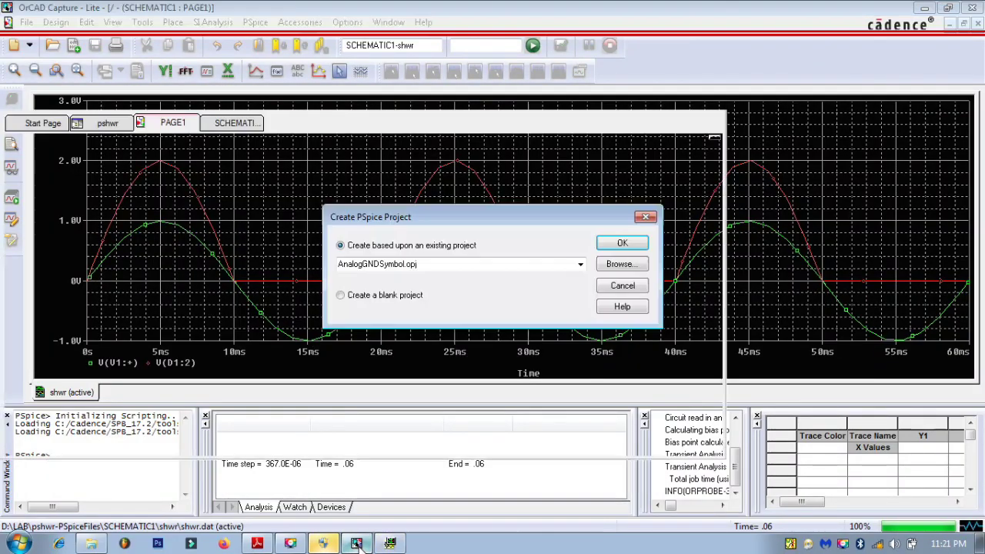
left_click(600, 246)
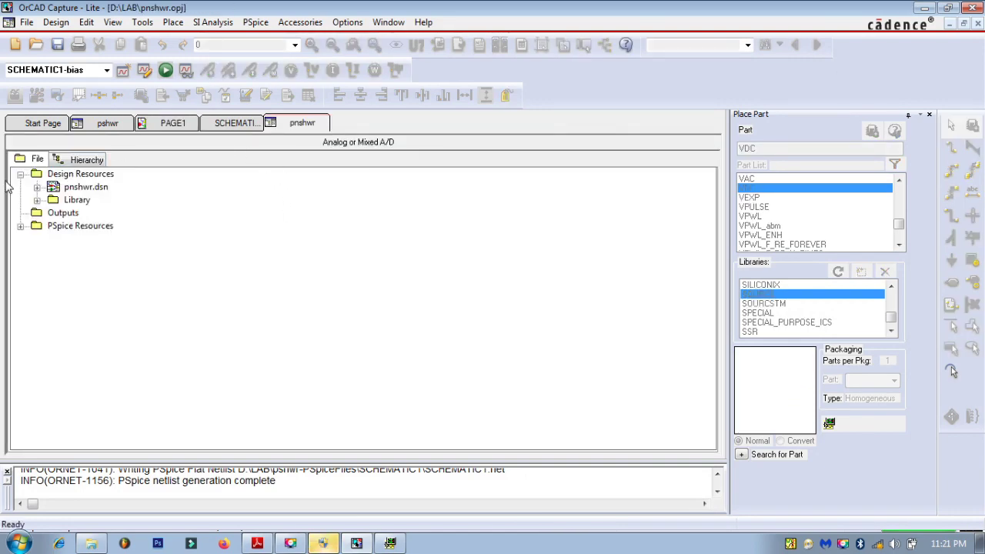
Open PAGE1 of SCHEMATIC1 in the pnshwr project for editing.
left_click(37, 187)
left_click(53, 199)
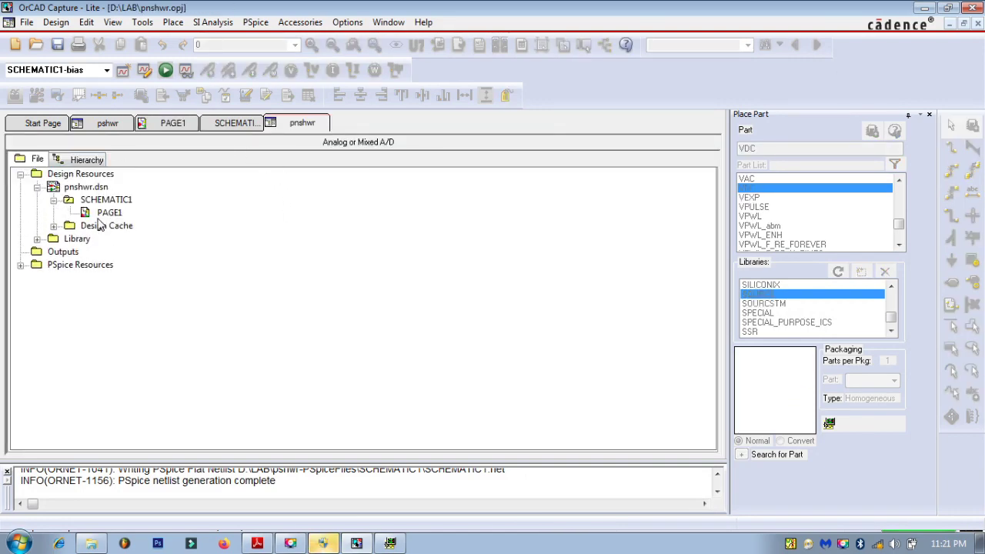
left_click(108, 212)
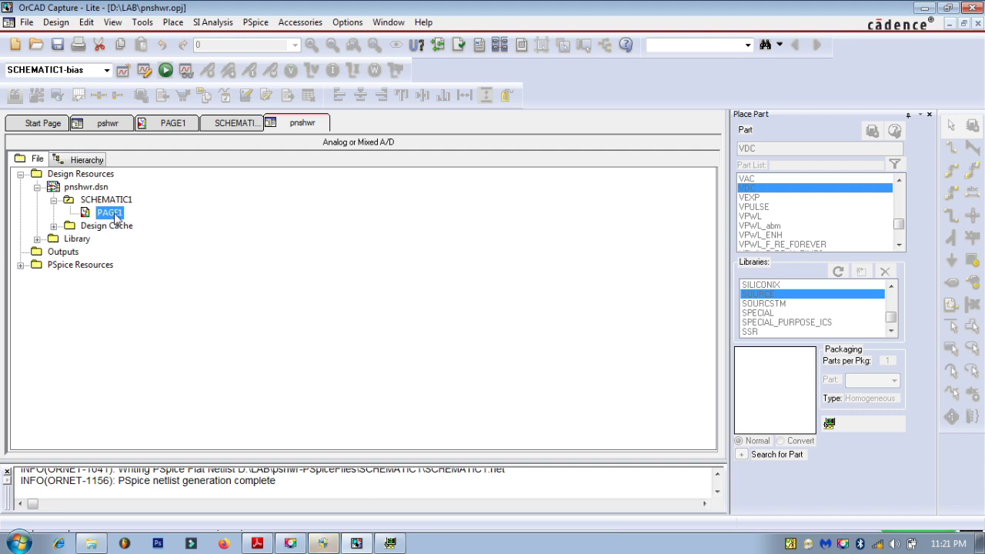
double_click(109, 212)
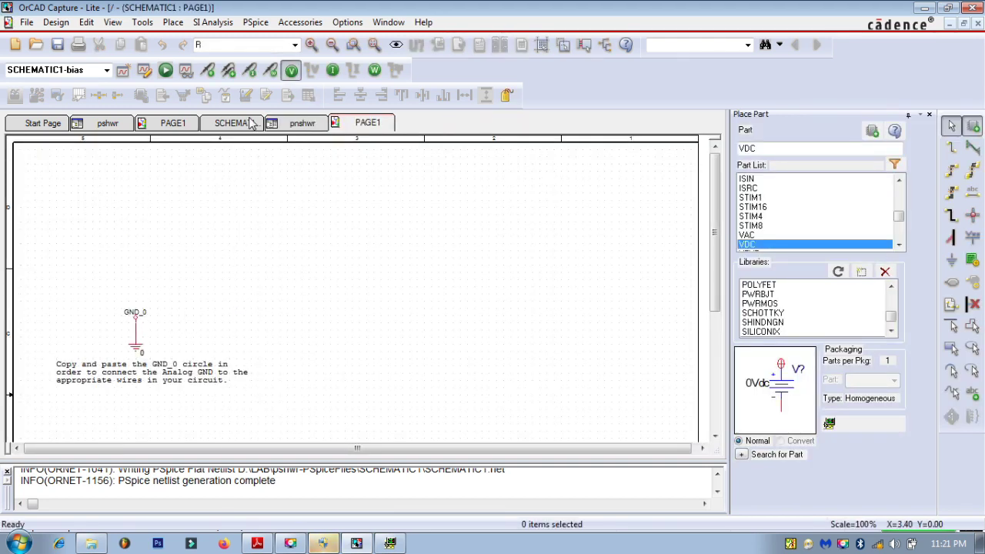
Copy the entire rectifier circuit from the pshwr project's PAGE1 and paste it onto PAGE1 of the pnshwr project.
left_click(171, 124)
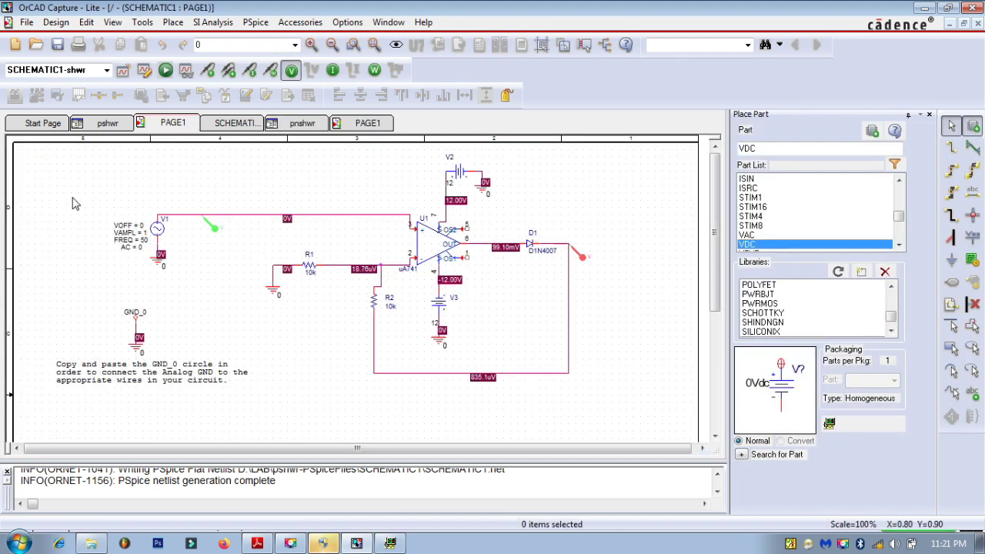
left_click_drag(78, 157, 607, 424)
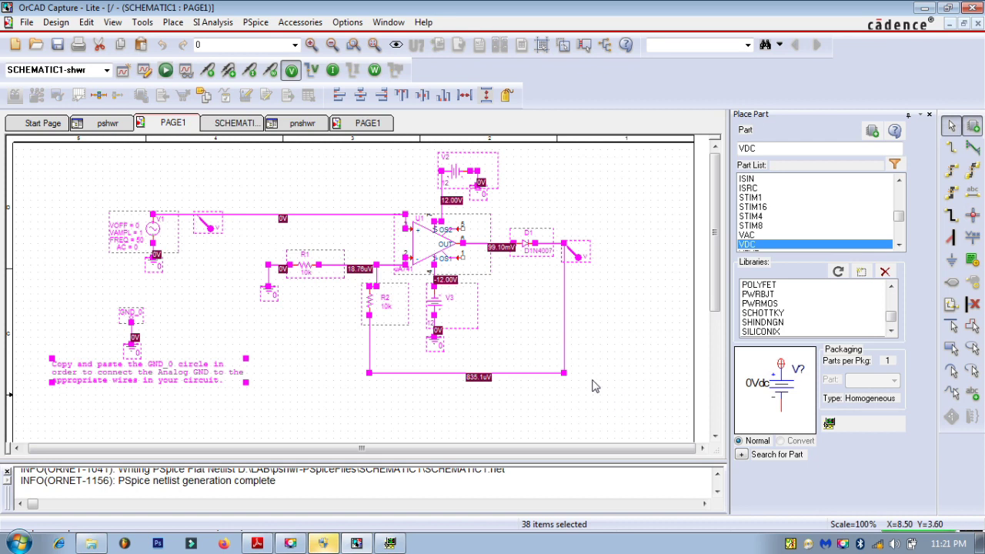
left_click(350, 125)
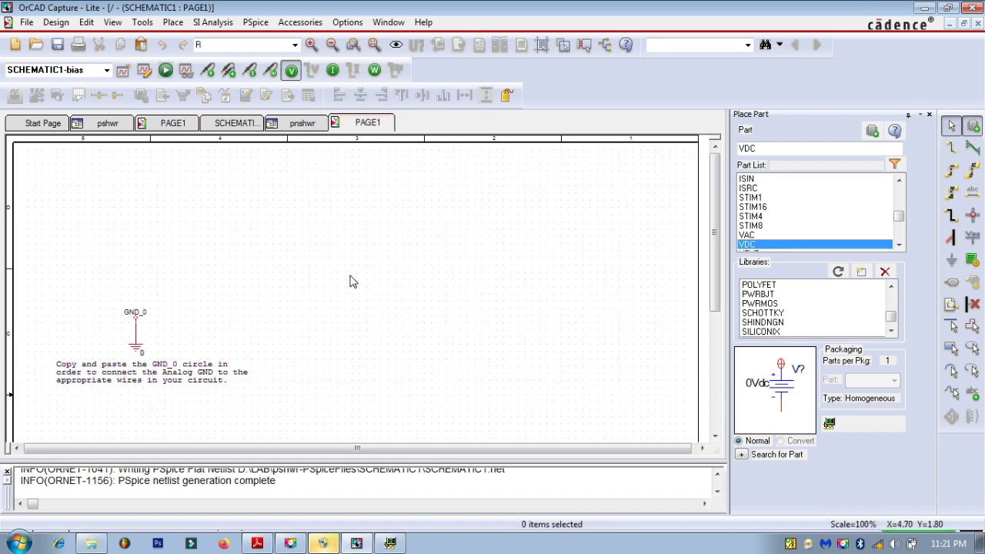
key("ctrl+v")
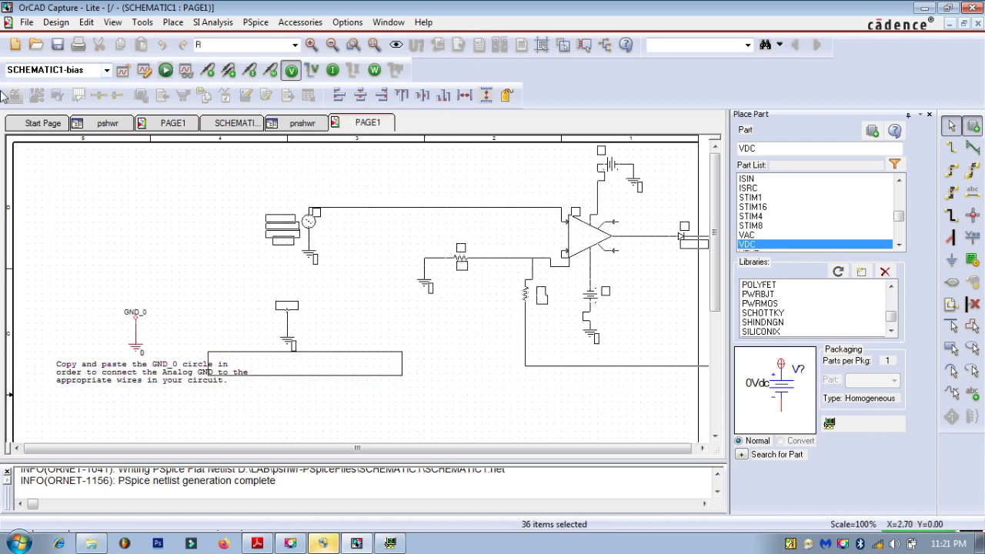
left_click(88, 151)
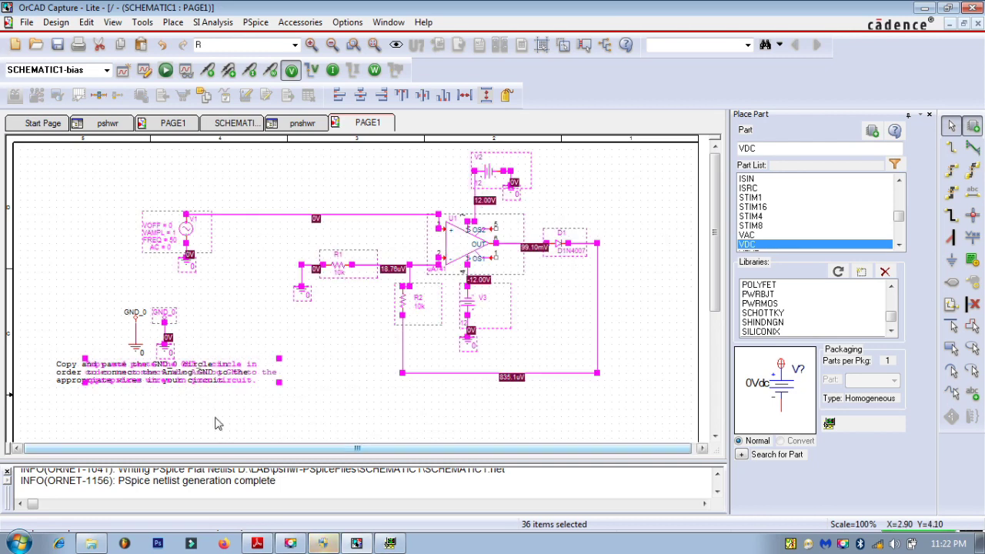
Delete both GND_0 ground symbols and the overlapping instruction notes from the pnshwr schematic page.
left_click(226, 339)
left_click_drag(107, 287, 237, 427)
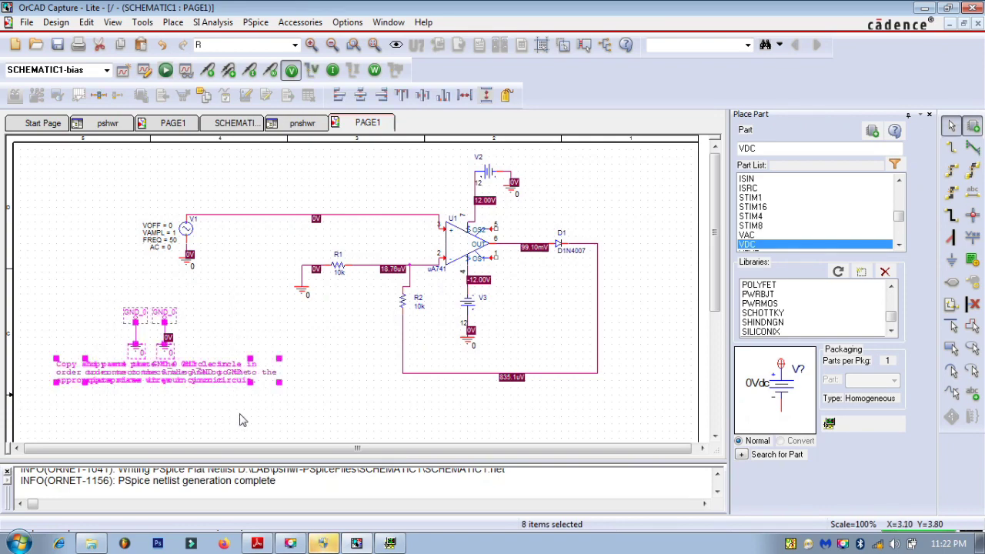
key("Delete")
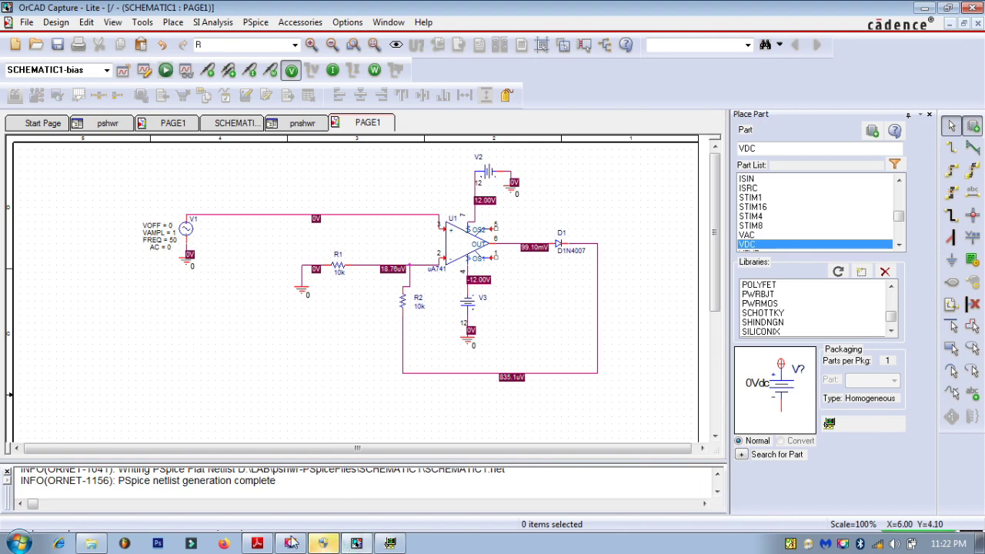
Switch to AC CLM.pdf in Adobe Reader, examine the Non-Saturating Precision Half wave rectifier circuit figure, and return to OrCAD Capture.
left_click(257, 543)
scroll(331, 416, "down", 7)
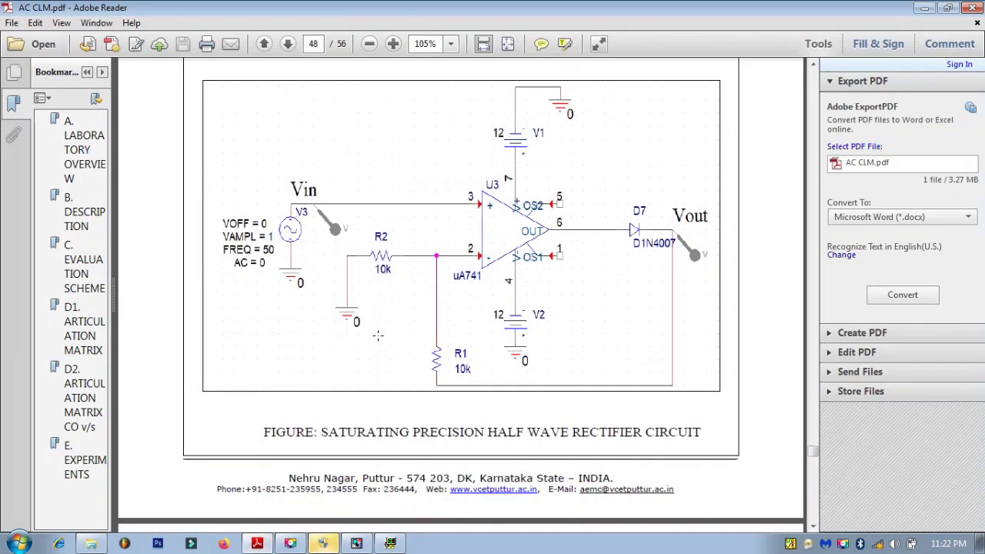
scroll(374, 346, "down", 5)
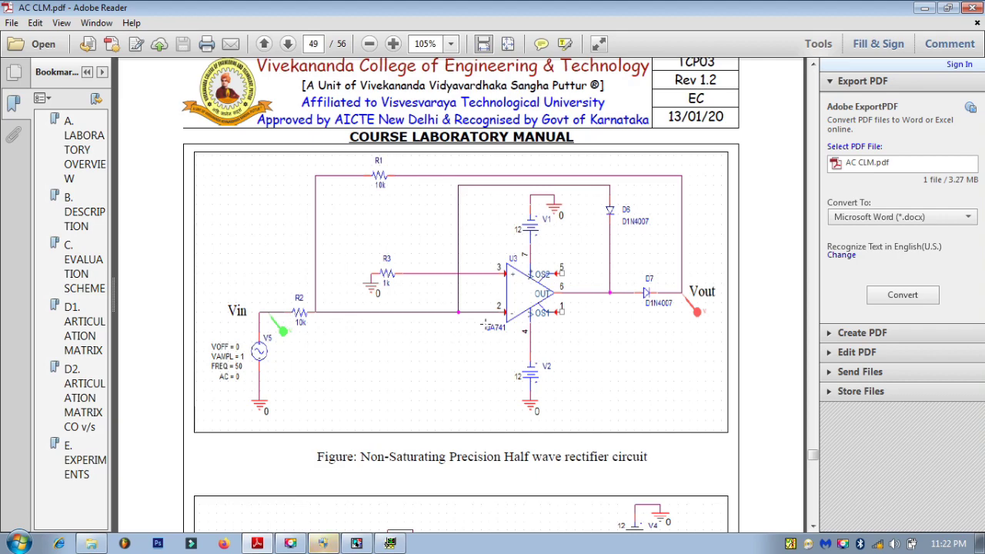
left_click(388, 543)
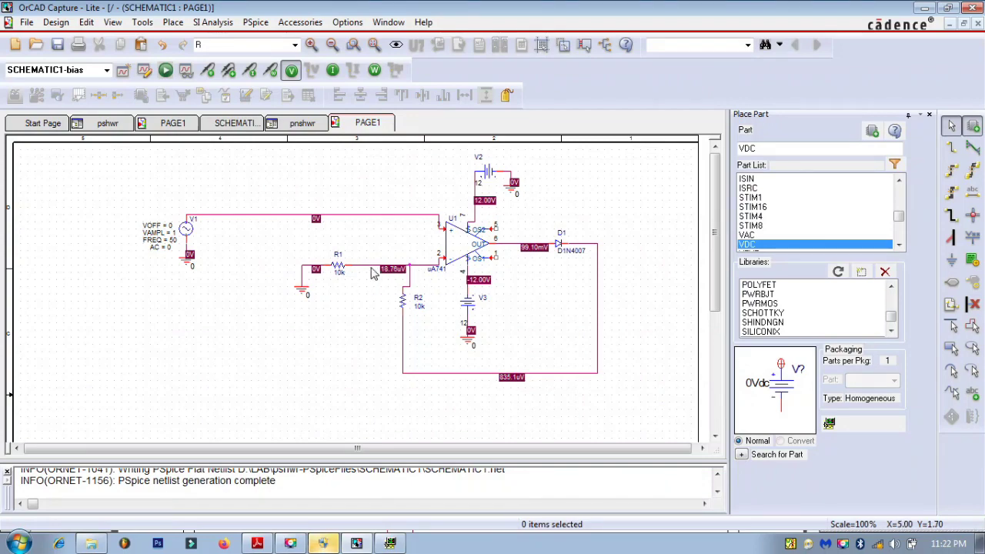
Hide the bias voltage display and delete the wires joining R1 to the op-amp's inverting input and to its ground.
left_click(372, 269)
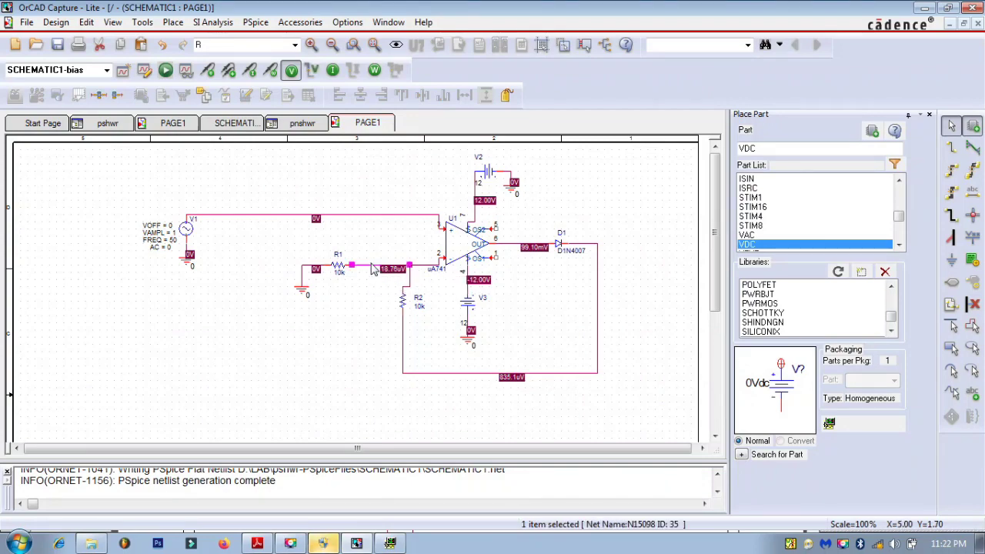
left_click(291, 70)
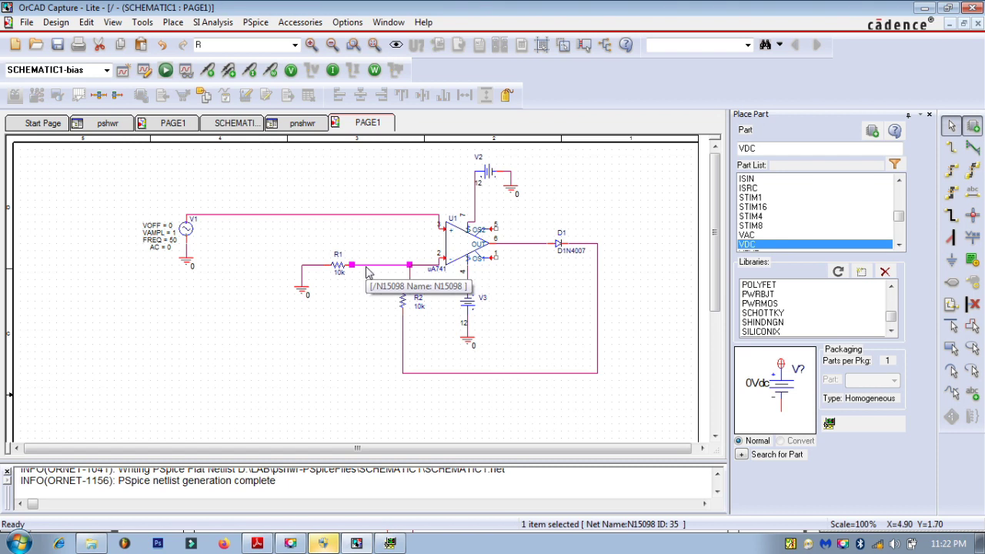
key("Delete")
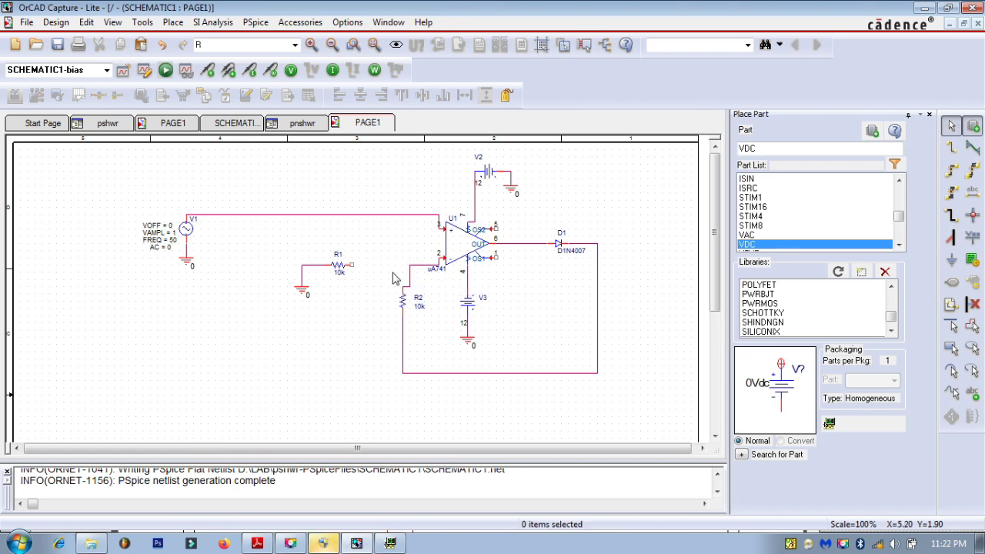
left_click(419, 266)
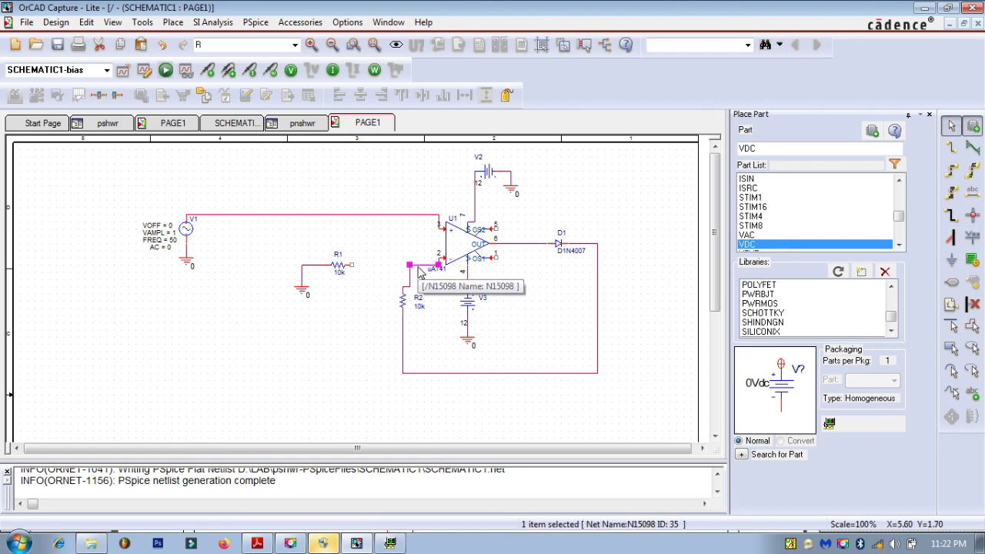
key("Delete")
left_click(314, 266)
key("Delete")
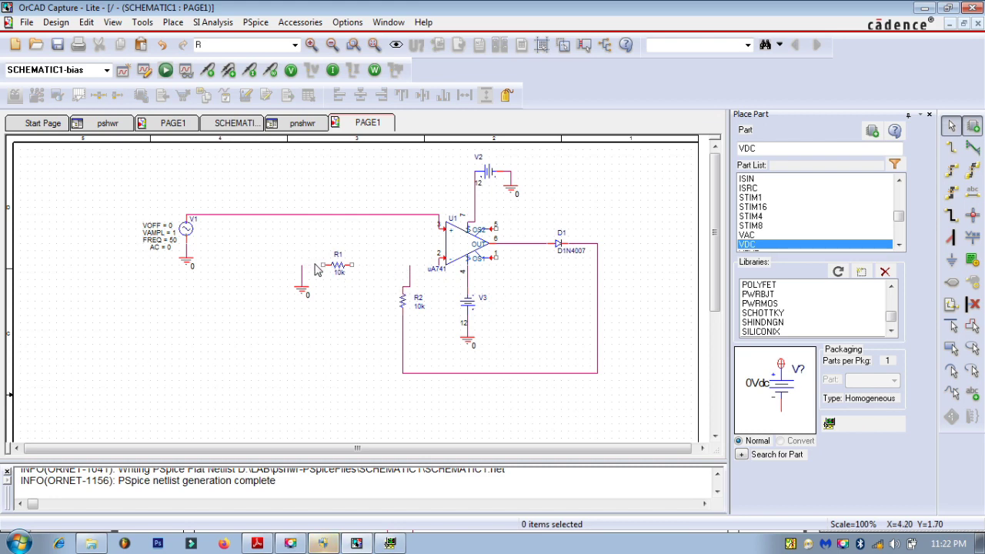
Delete the wire segments between source V1 and the op-amp's non-inverting input.
left_click(301, 215)
key("Delete")
left_click(435, 238)
key("Delete")
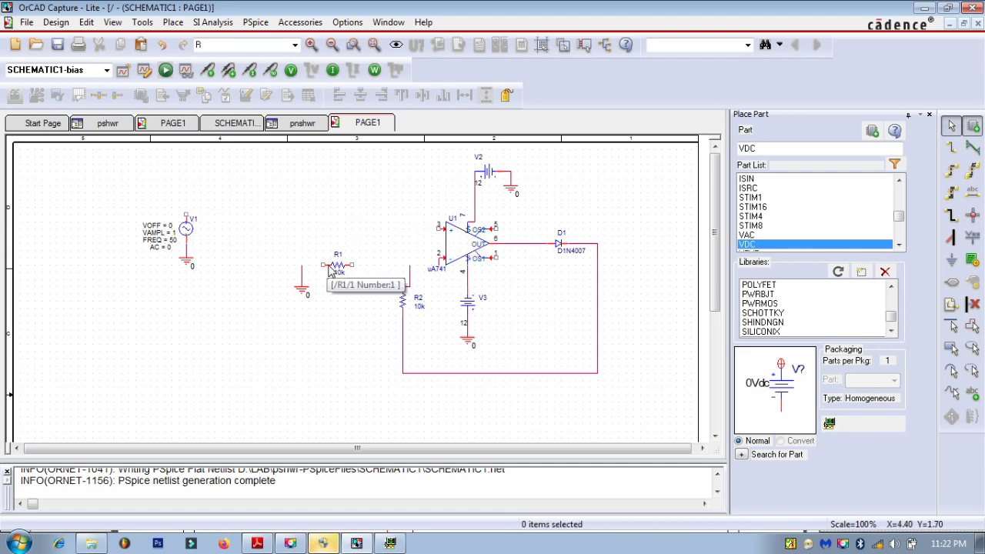
Delete the unconnected ground beside R1, and resistor R2 together with its vertical wires.
left_click(950, 147)
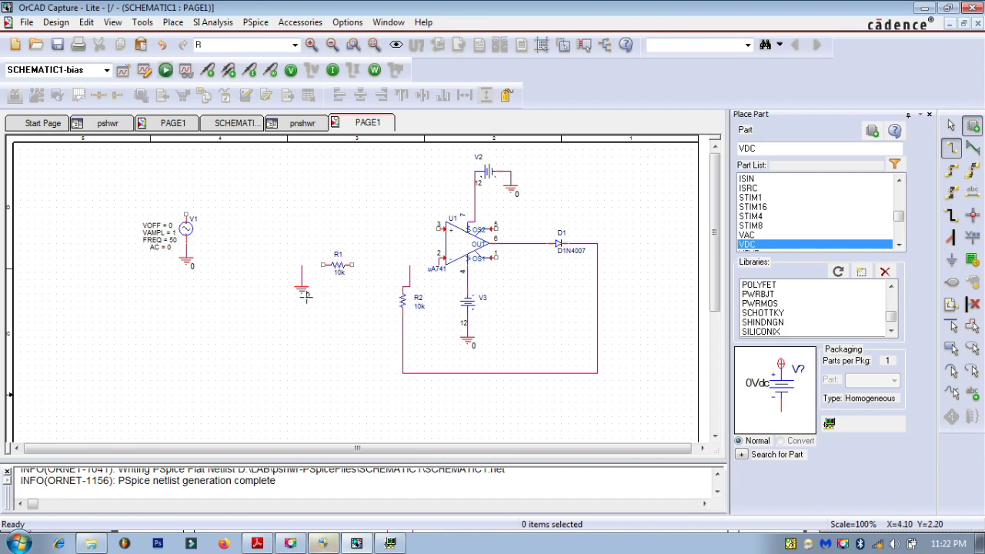
key("Escape")
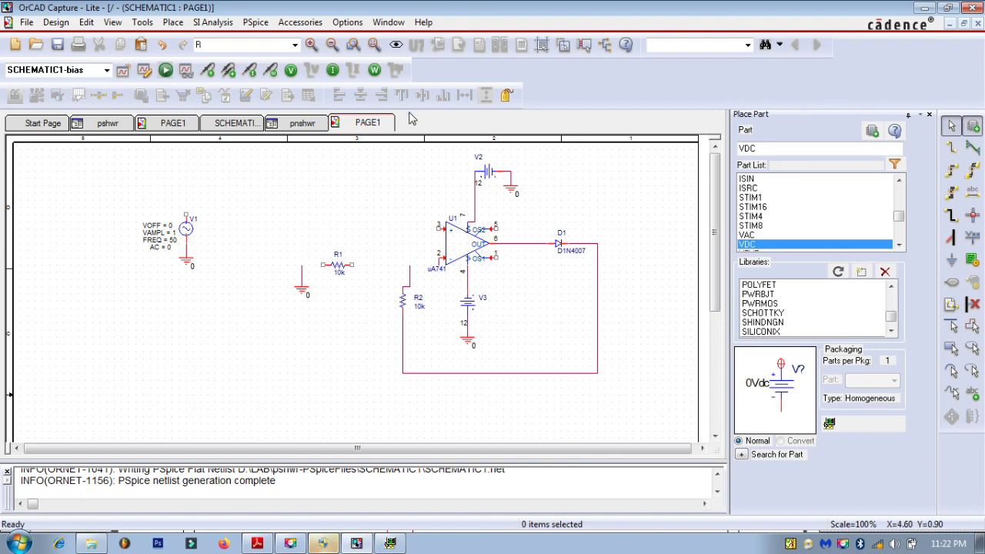
left_click_drag(273, 251, 318, 324)
key("Delete")
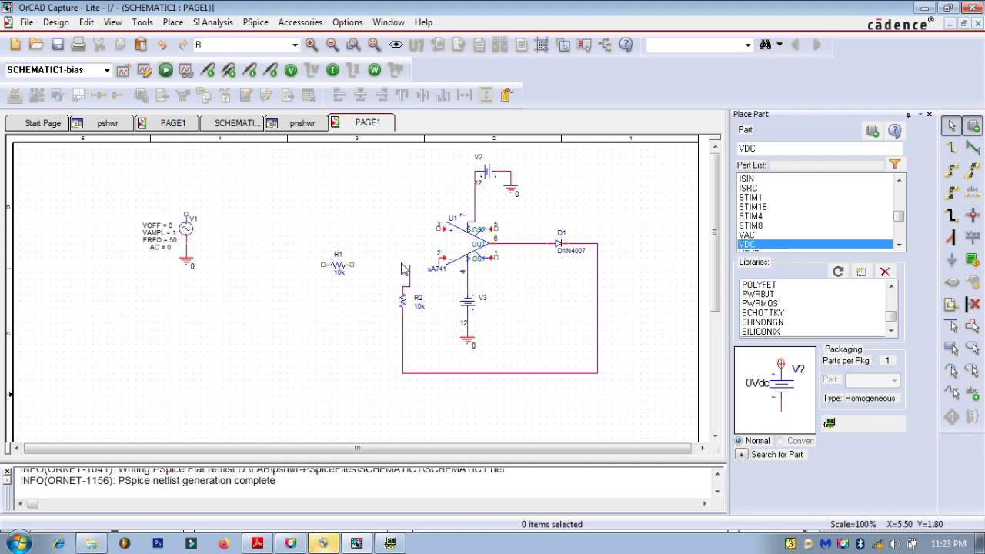
left_click_drag(390, 266, 437, 348)
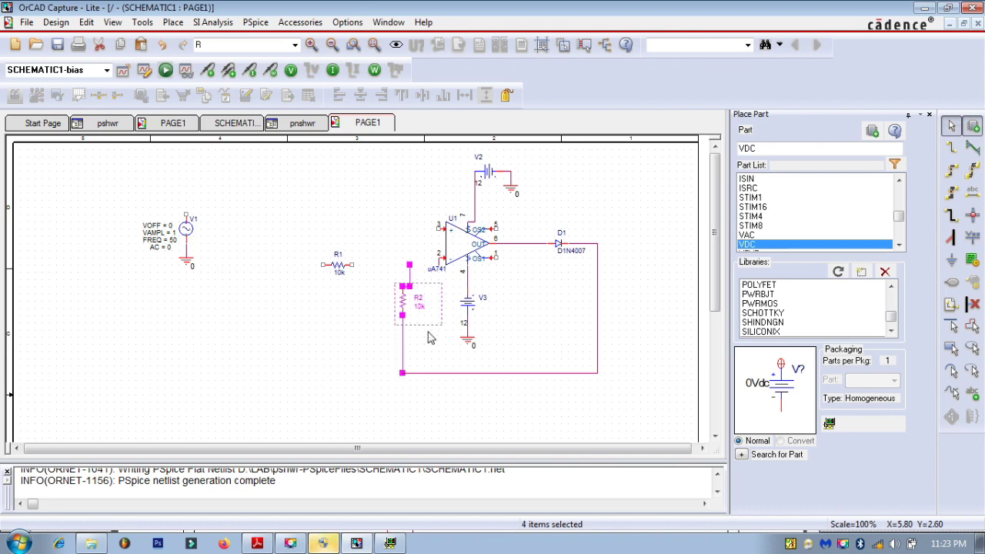
key("Delete")
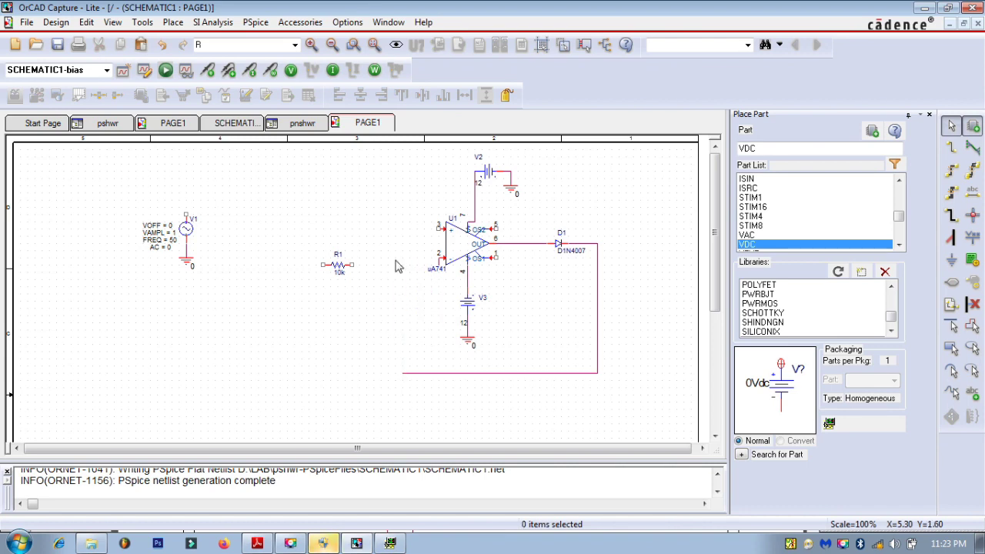
Move source V1 and its ground symbol lower on the page, with V1's upper pin just below R1's level.
mouse_move(192, 239)
left_mouse_down()
mouse_move(204, 296)
mouse_move(203, 225)
left_mouse_up()
left_click_drag(187, 269, 208, 384)
mouse_move(200, 216)
left_mouse_down()
mouse_move(210, 302)
mouse_move(210, 291)
left_mouse_up()
Wire V1's upper pin to R1 and R1's other end to the op-amp's inverting input.
key("w")
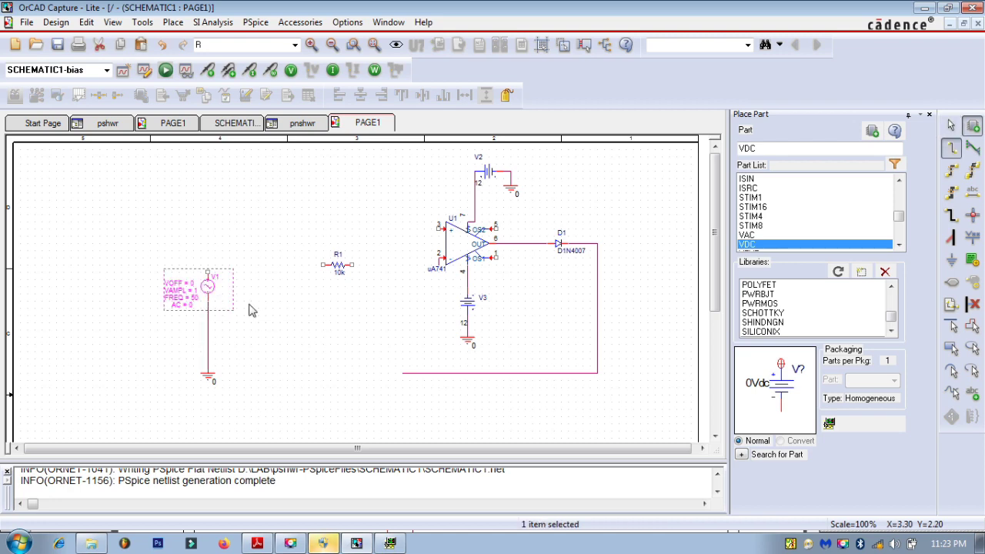
left_click(322, 265)
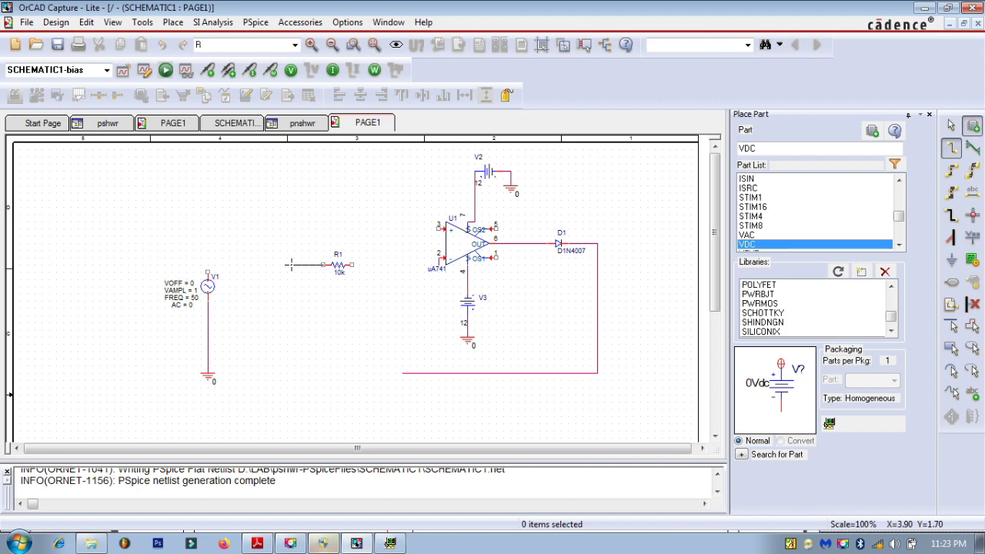
left_click(208, 271)
left_click_drag(352, 265, 438, 265)
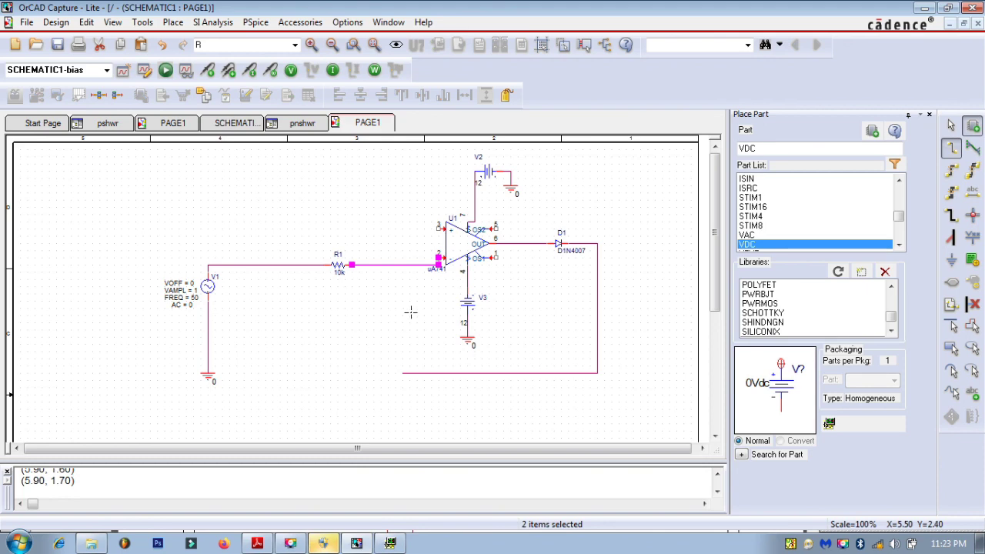
key("Escape")
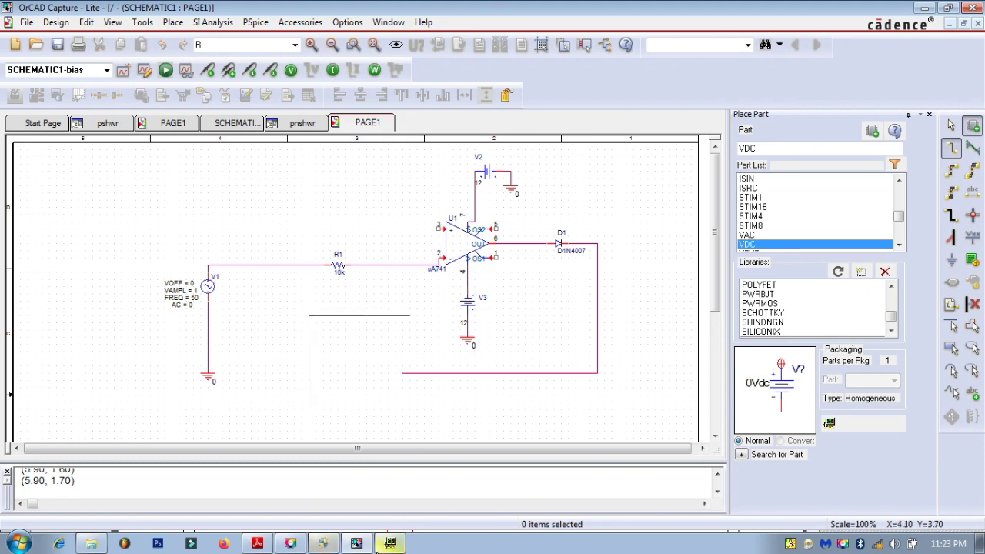
Check the rectifier figure in AC CLM.pdf and delete the leftover horizontal and vertical feedback wires from D1's output in OrCAD Capture.
mouse_move(377, 548)
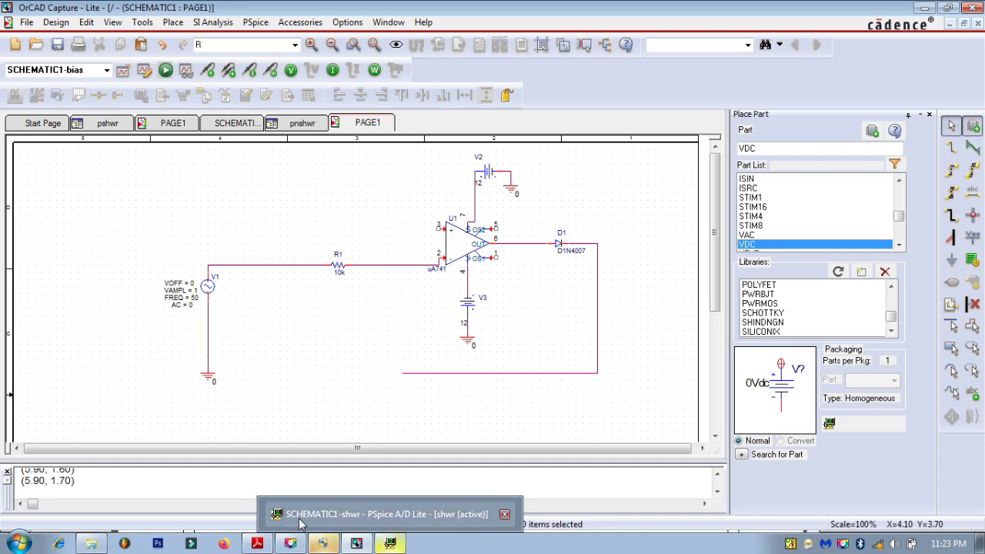
left_click(258, 543)
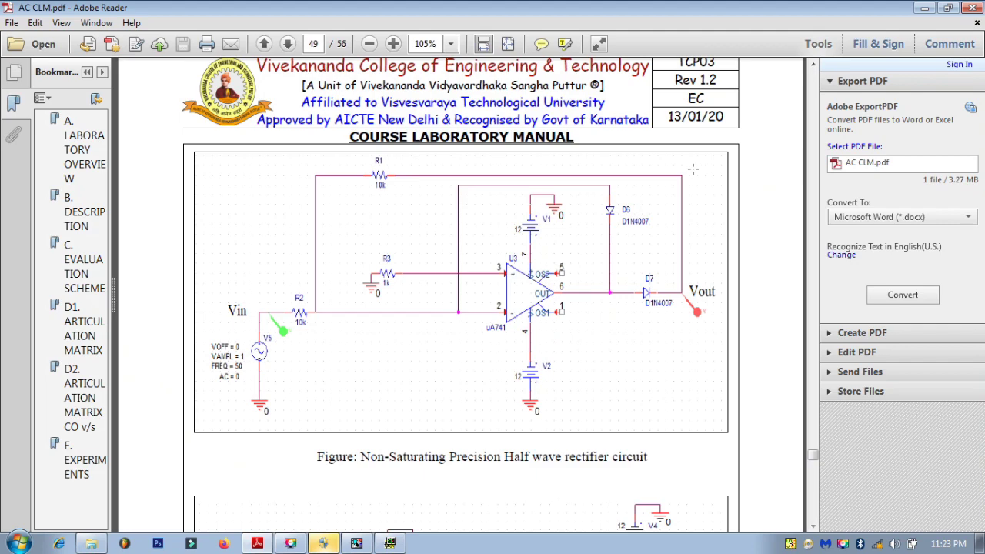
left_click(356, 543)
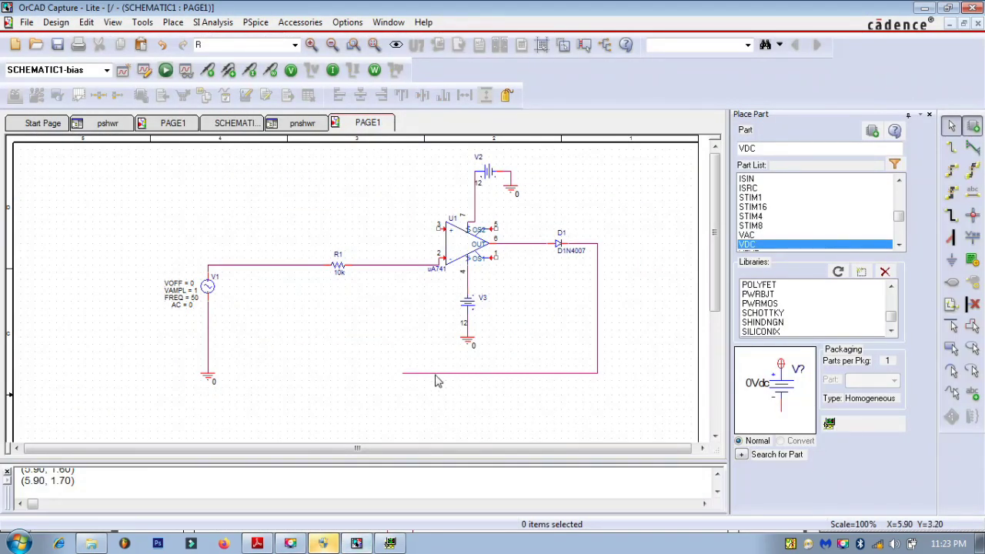
left_click(438, 373)
key("Delete")
left_click(597, 324)
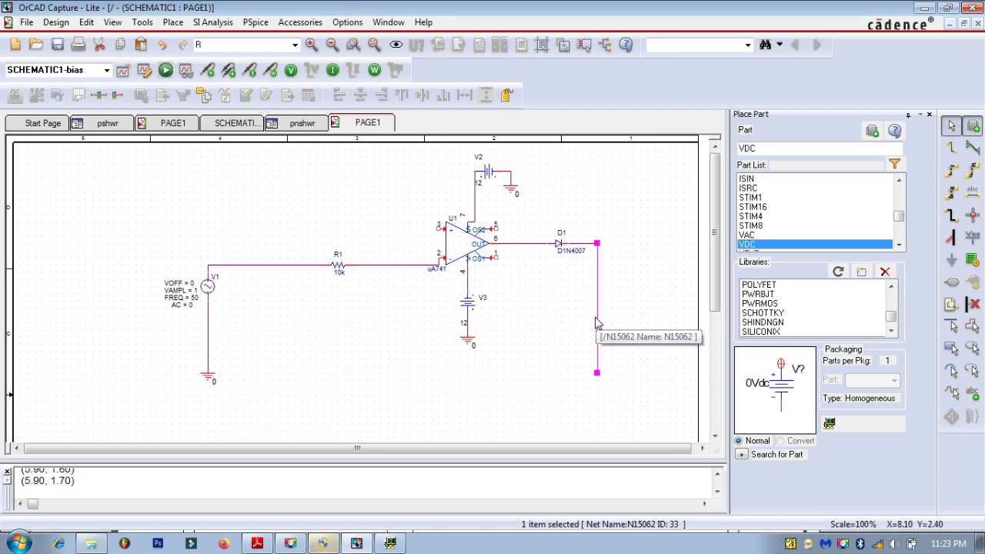
key("Delete")
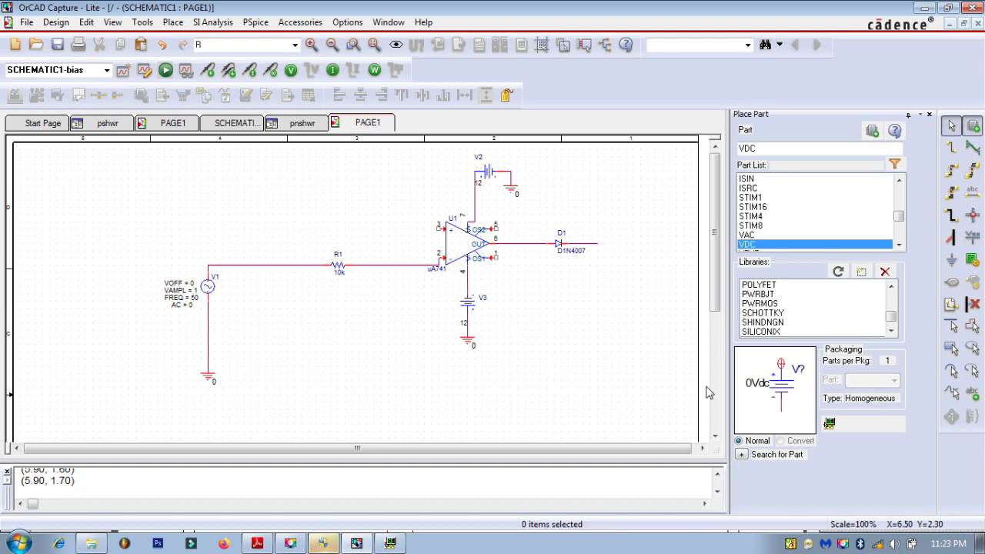
Place a resistor R from the ANALOG library above R1, level with supply V2.
left_click(946, 151)
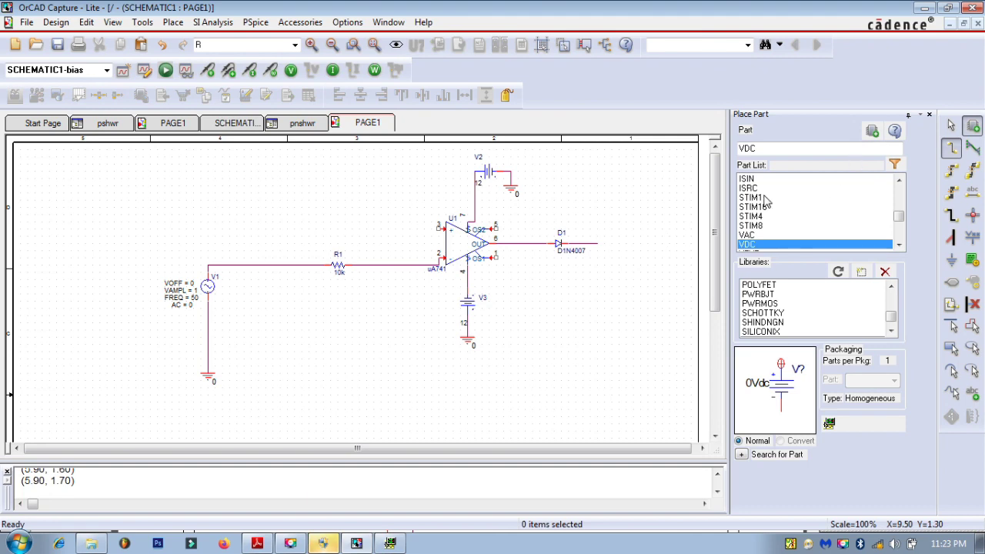
left_click(760, 305)
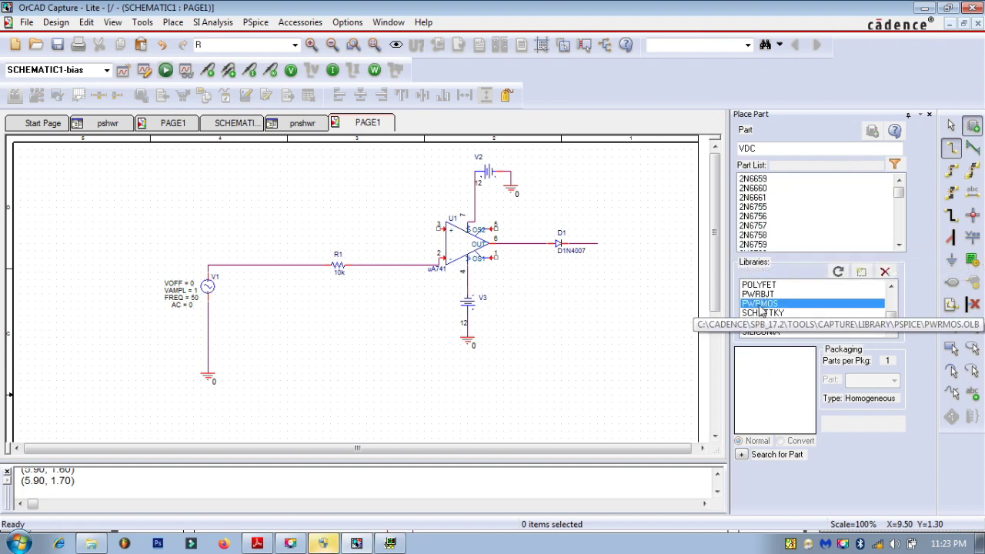
key("Home")
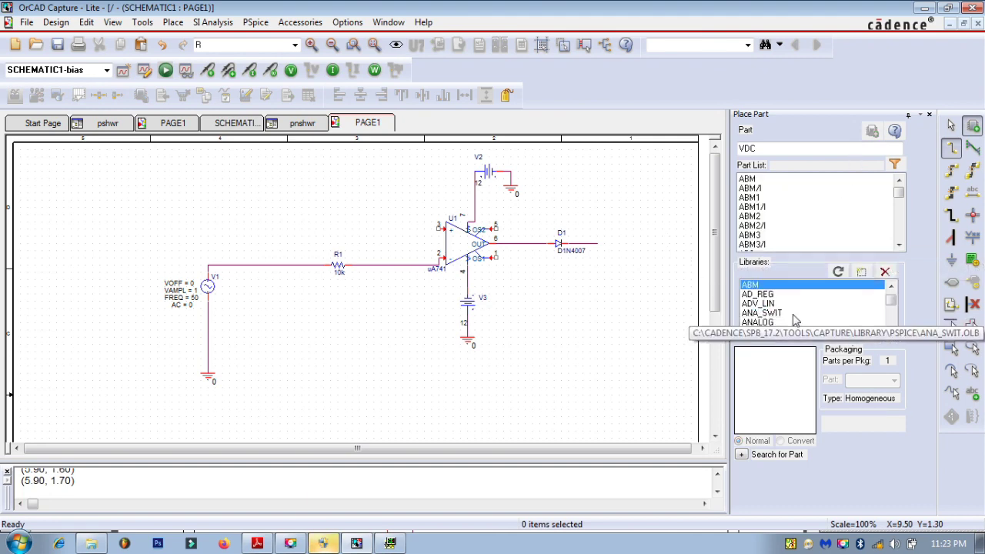
left_click(758, 321)
left_click(752, 224)
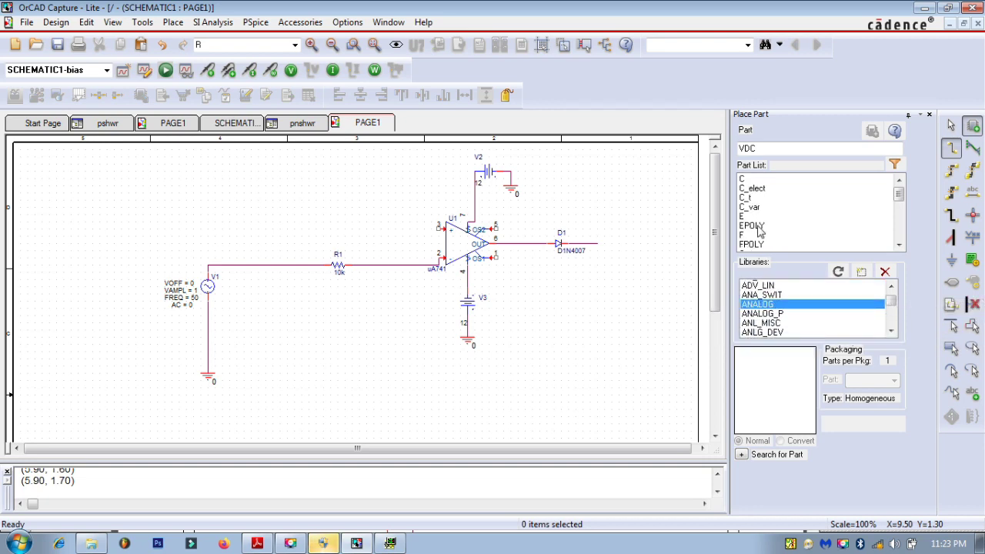
scroll(744, 187, "down", 5)
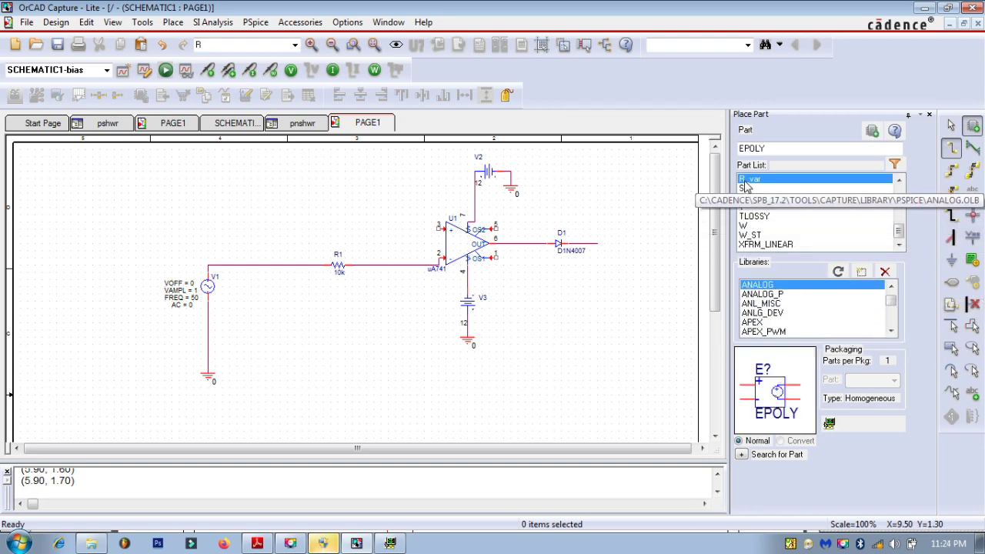
left_click(745, 180)
scroll(750, 227, "up", 3)
double_click(743, 226)
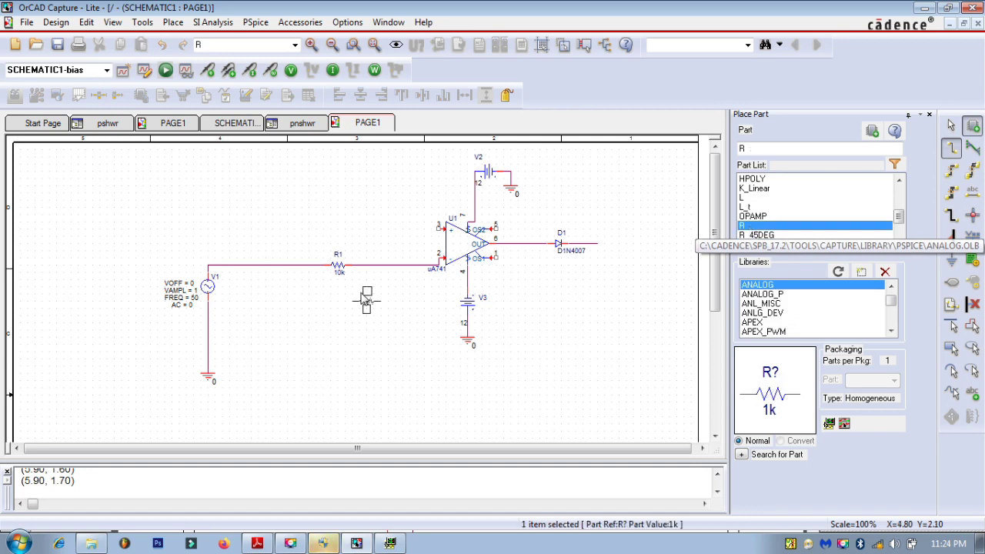
left_click(340, 160)
key("Escape")
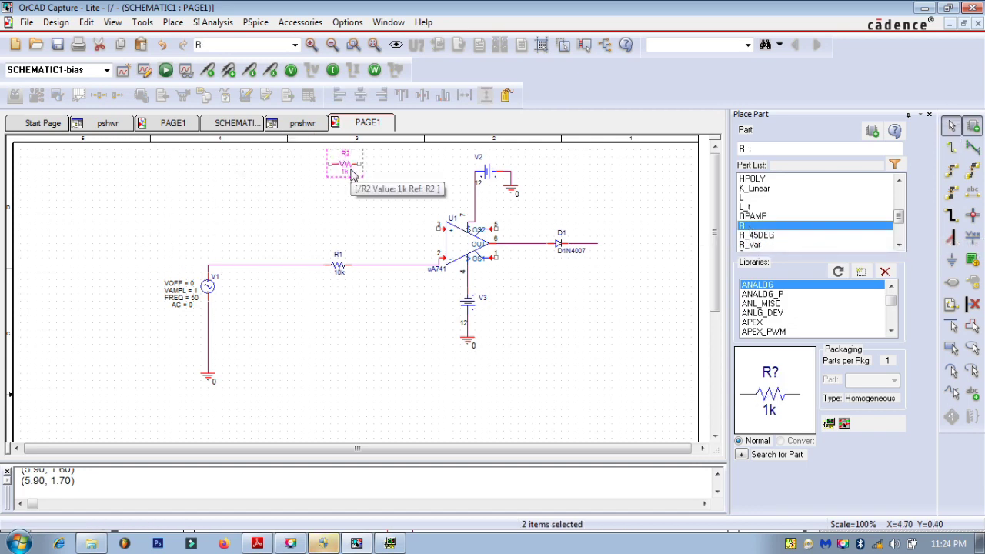
Wire the new resistor R2 as feedback between R1's inverting-input node and the free wire end at D1's output.
left_click(951, 146)
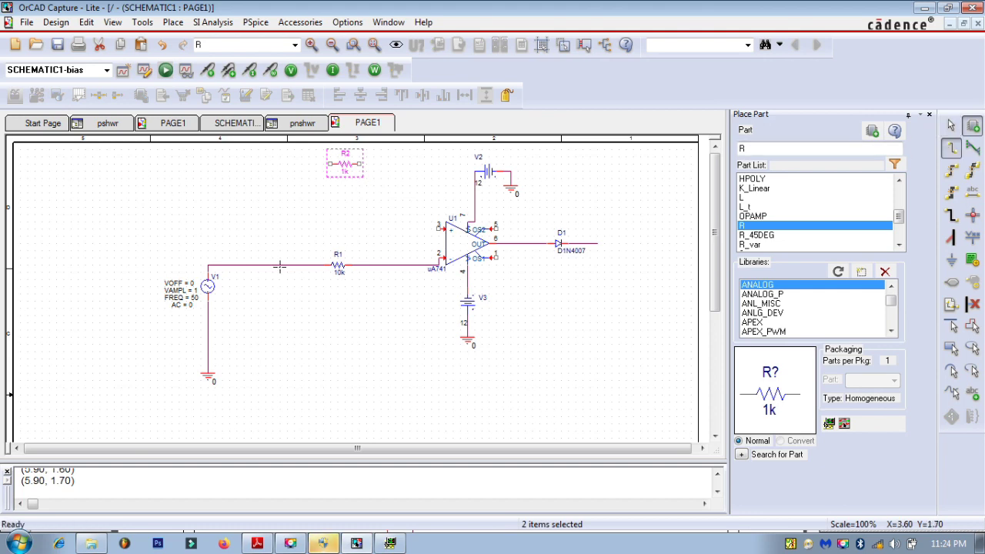
left_click(329, 164)
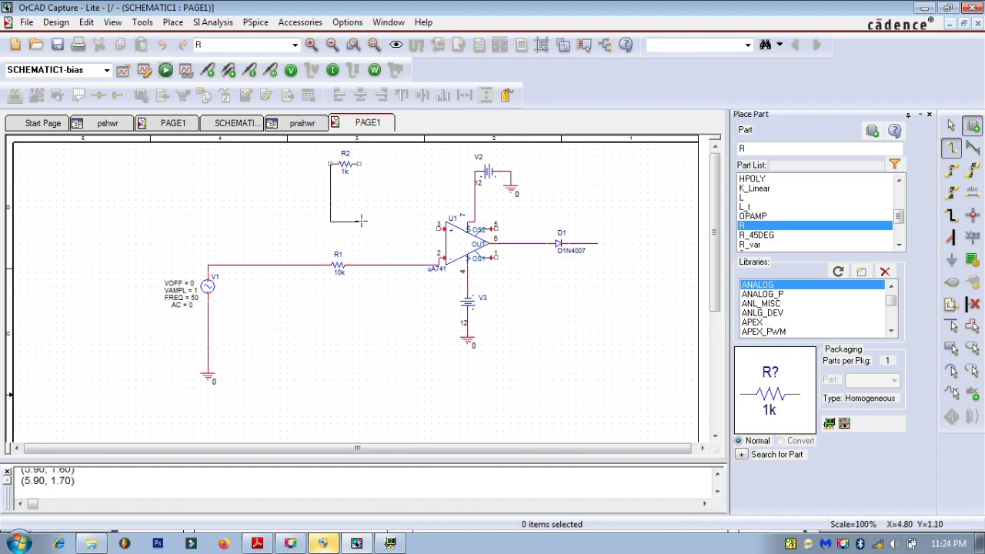
left_click(330, 222)
left_click(358, 264)
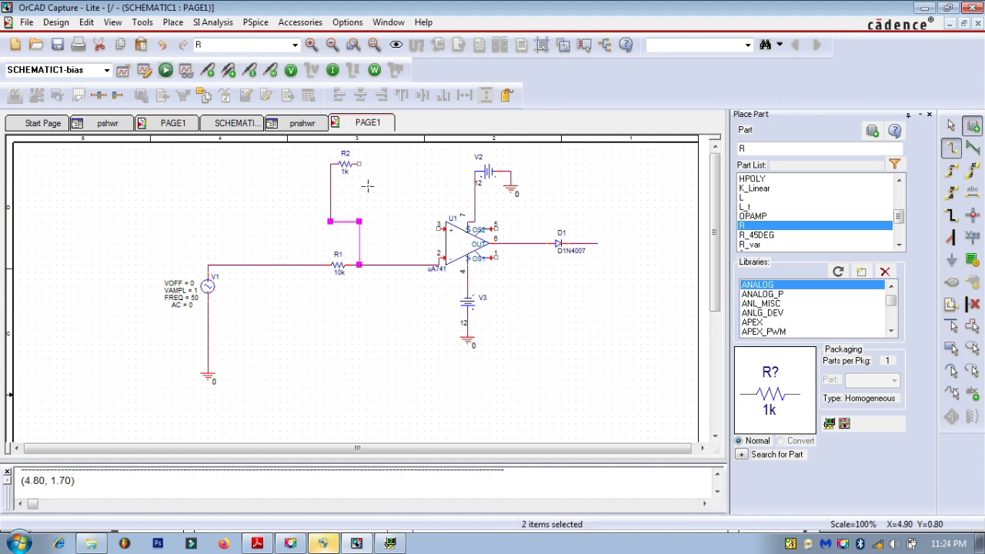
left_click(358, 163)
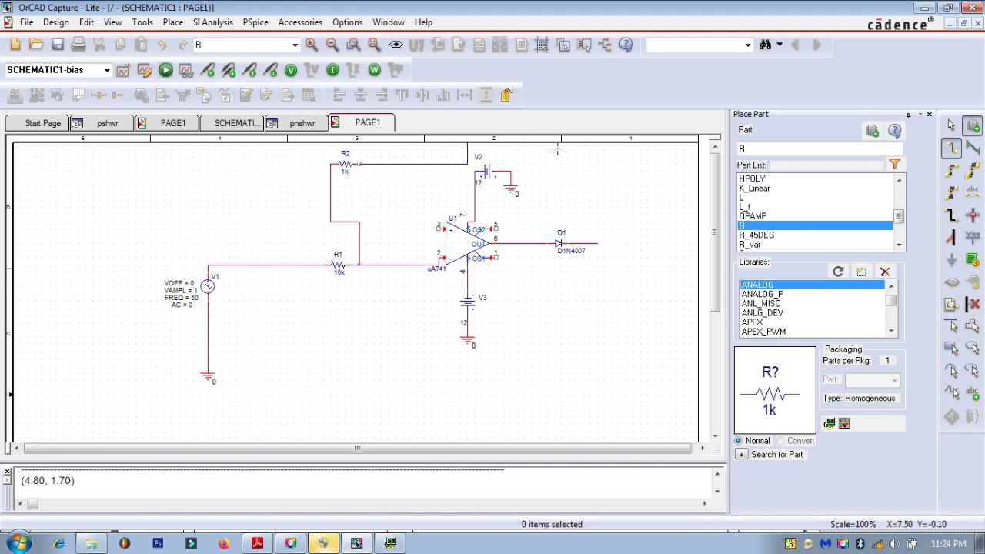
left_click(597, 243)
key("Escape")
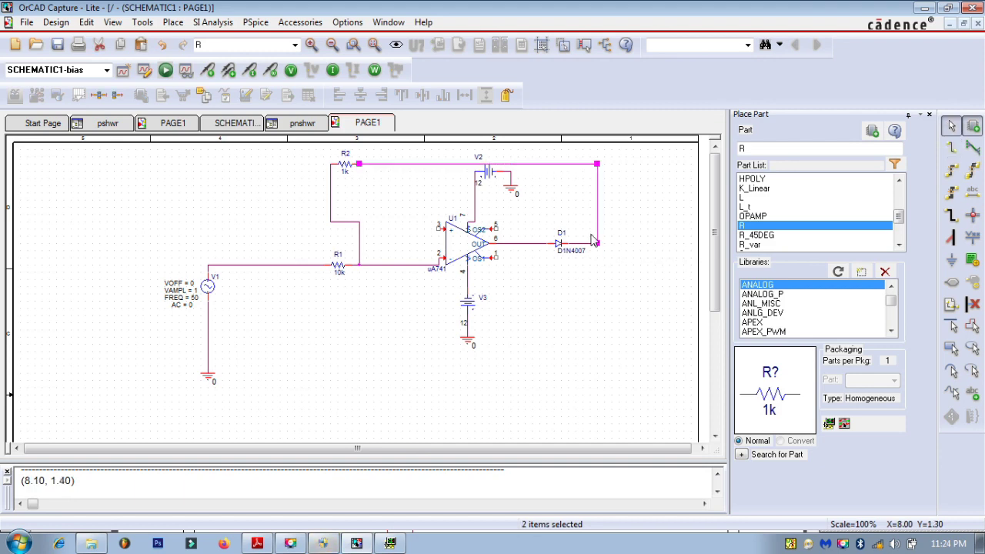
Shift R2 to straighten its feedback wire, and move R1 and the vertical feedback wire closer to V1.
left_click_drag(345, 166, 374, 169)
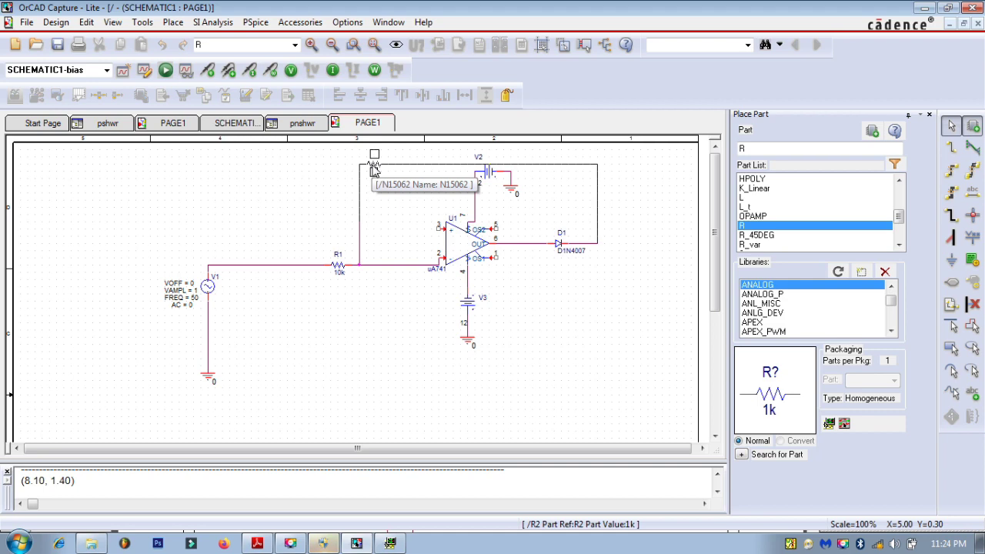
left_click(374, 165)
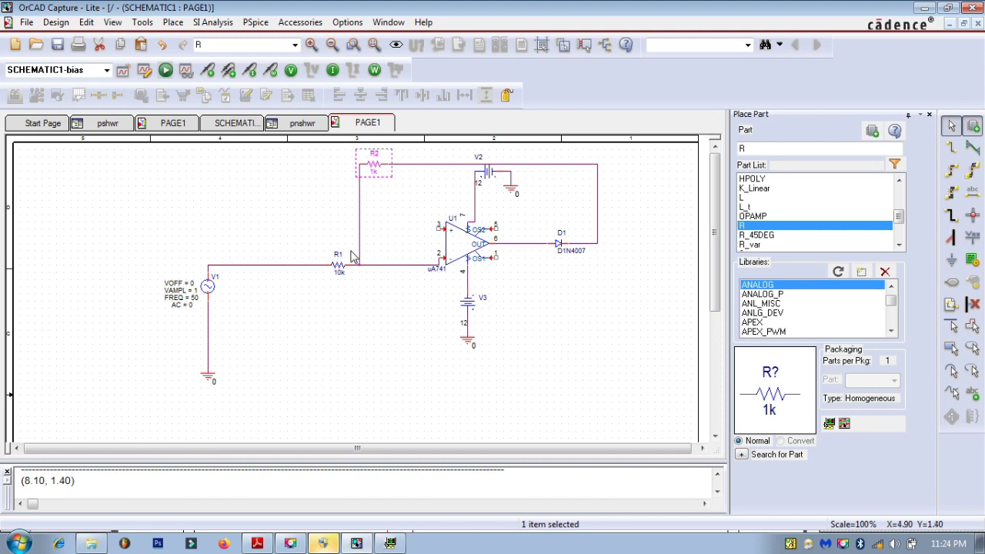
left_click_drag(338, 266, 296, 267)
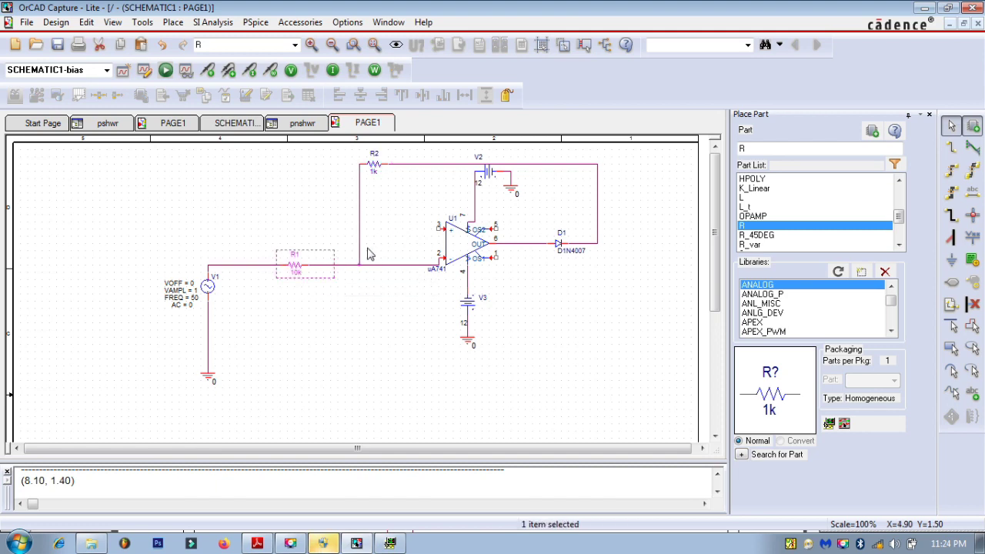
left_click_drag(361, 257, 319, 257)
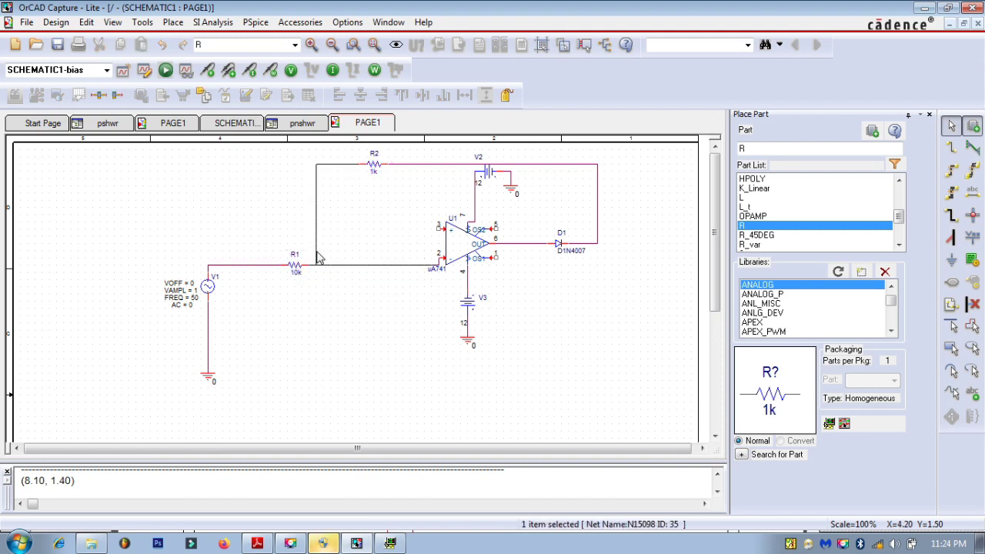
Copy R2 and paste the duplicate below it, level with the op-amp's non-inverting input.
left_click(374, 165)
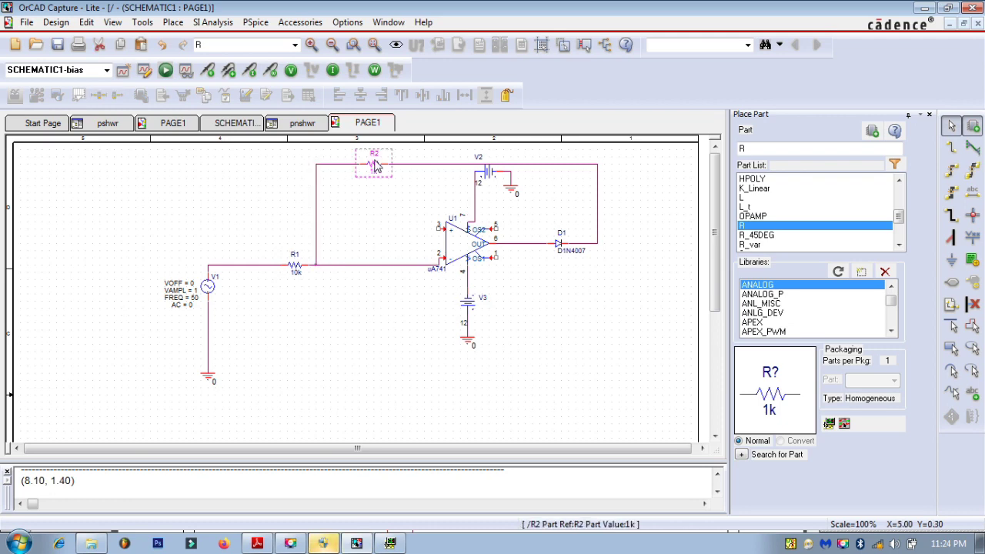
right_click(374, 166)
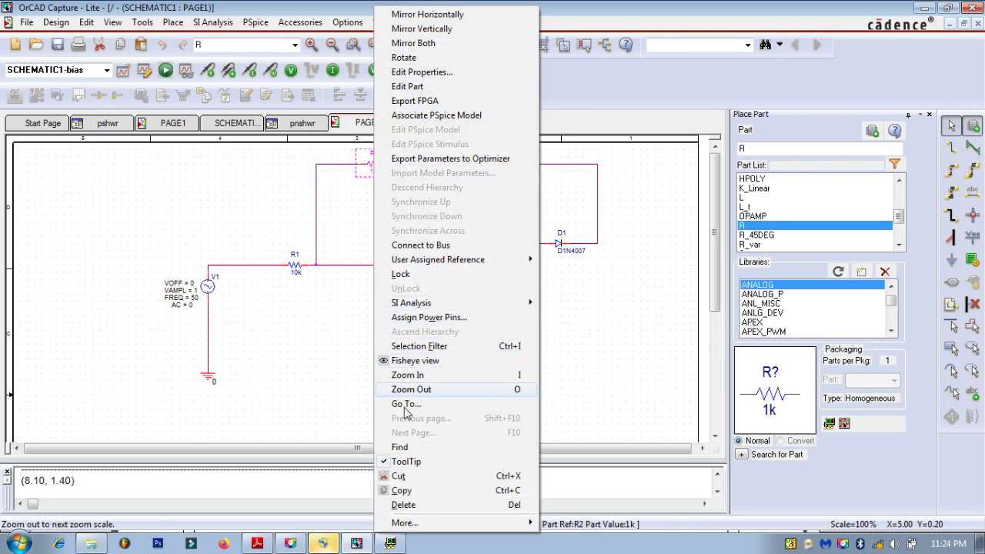
left_click(402, 490)
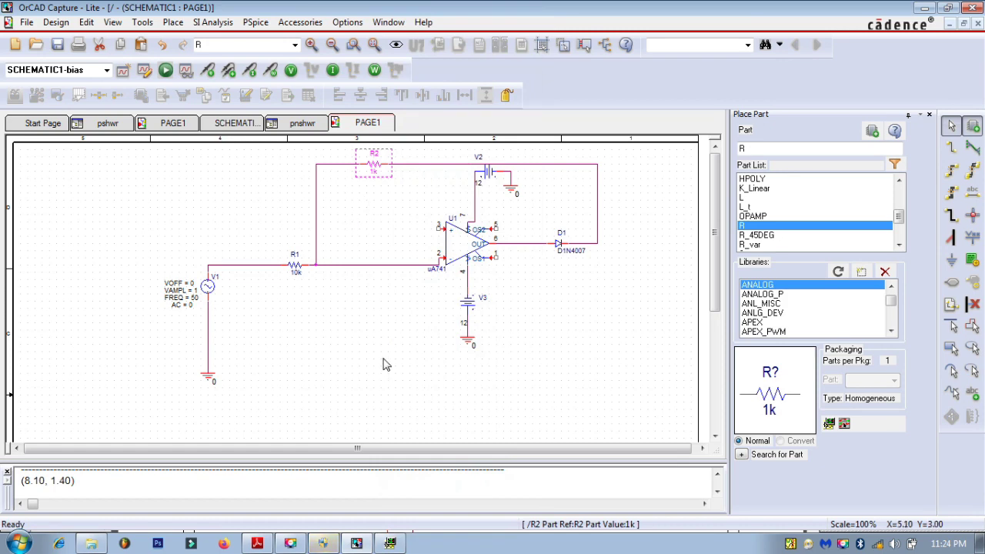
right_click(385, 362)
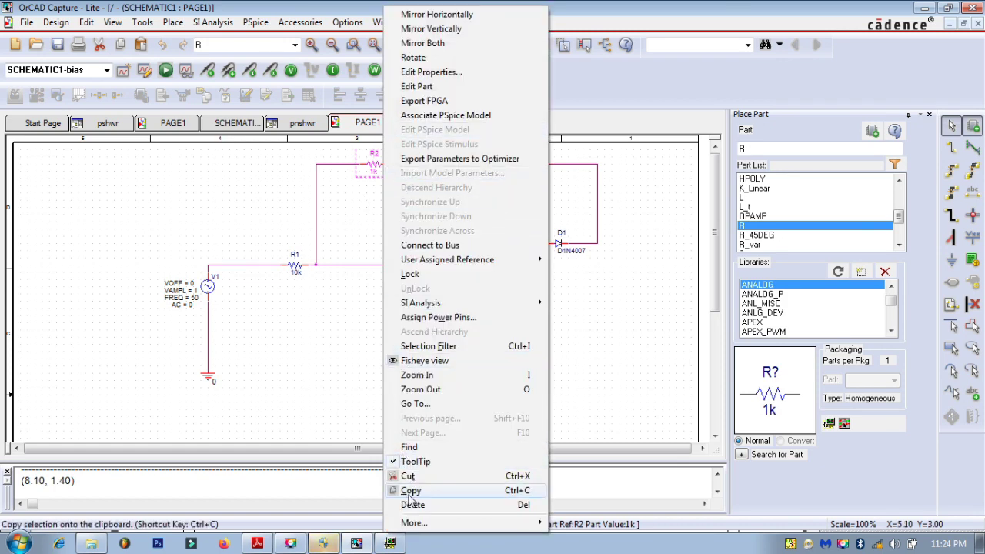
left_click(348, 404)
right_click(349, 403)
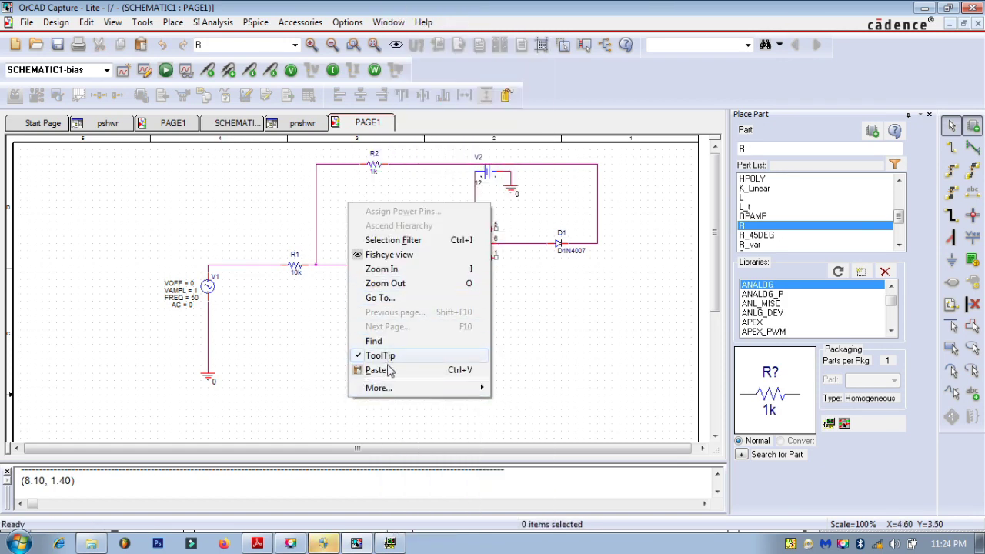
left_click(376, 370)
left_click(374, 225)
left_click(357, 222)
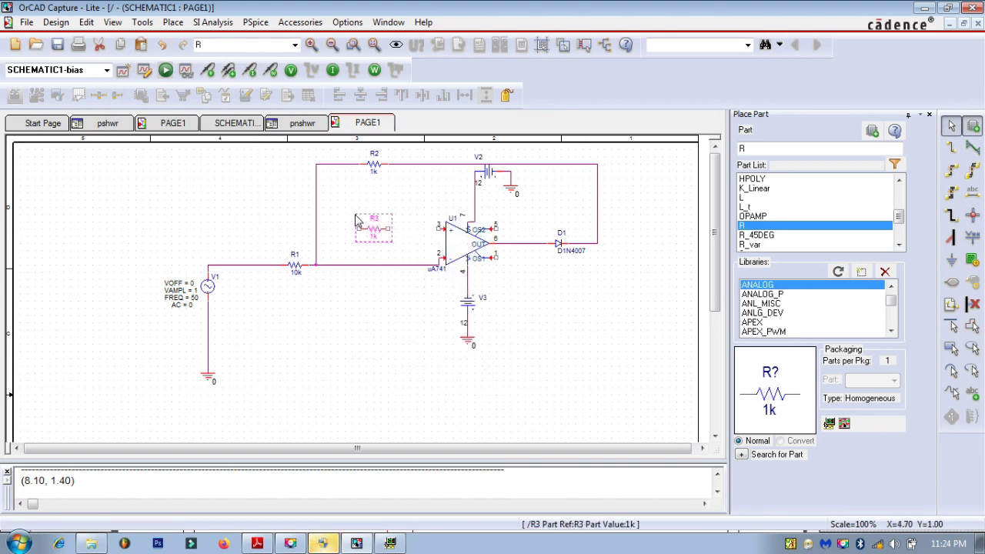
key("Escape")
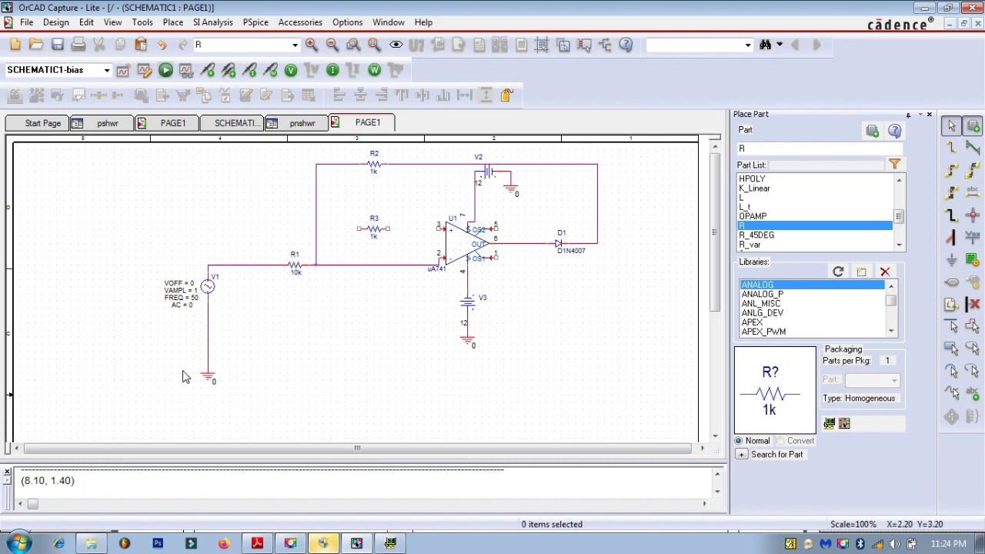
Copy V1's vertical ground wire and paste it hanging down from R3's left pin.
left_click(208, 377)
right_click(209, 377)
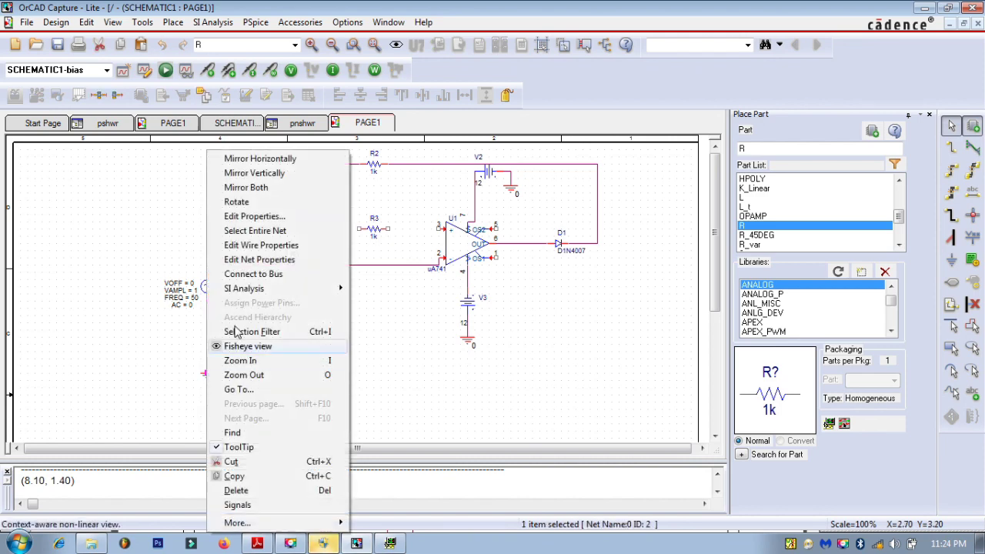
left_click(238, 490)
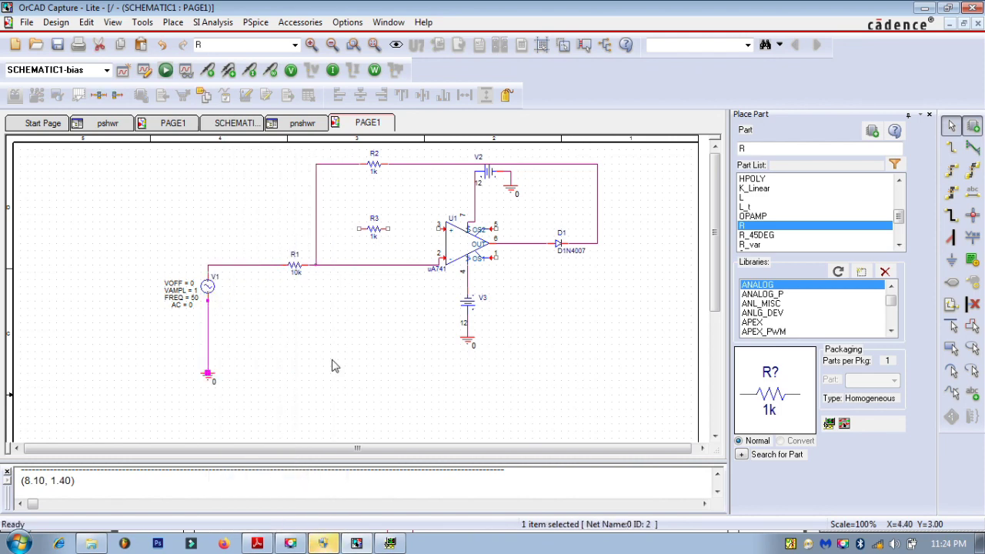
left_click(359, 310)
right_click(360, 307)
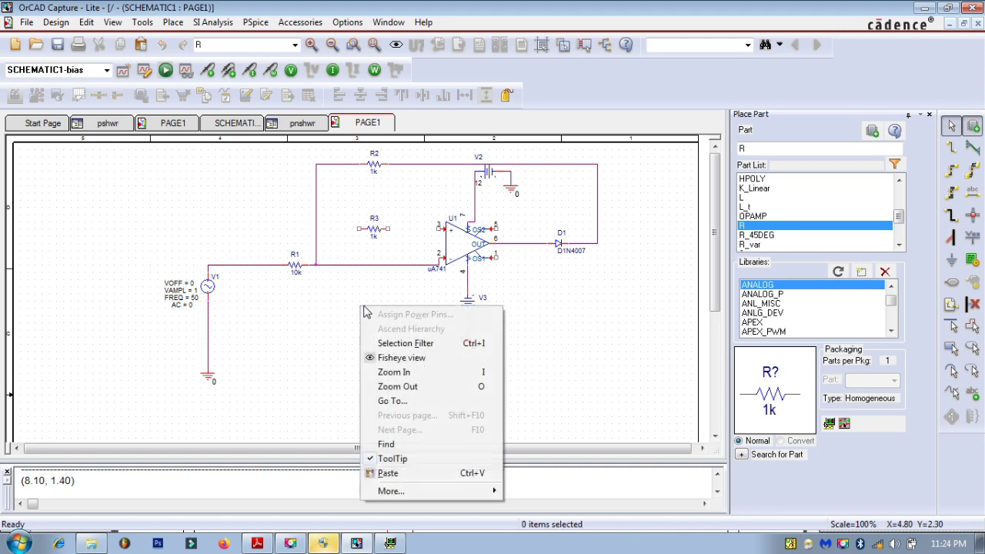
left_click(388, 473)
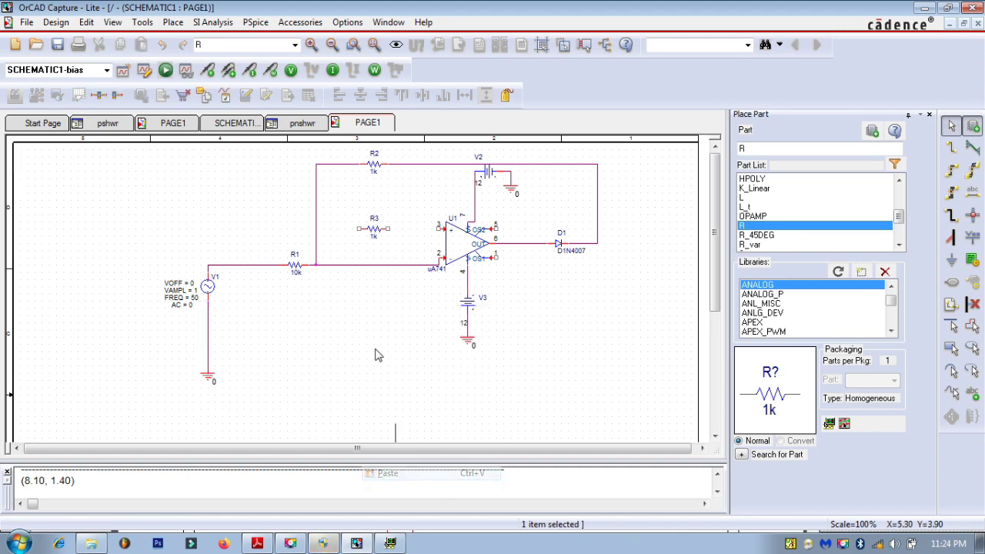
left_click(358, 230)
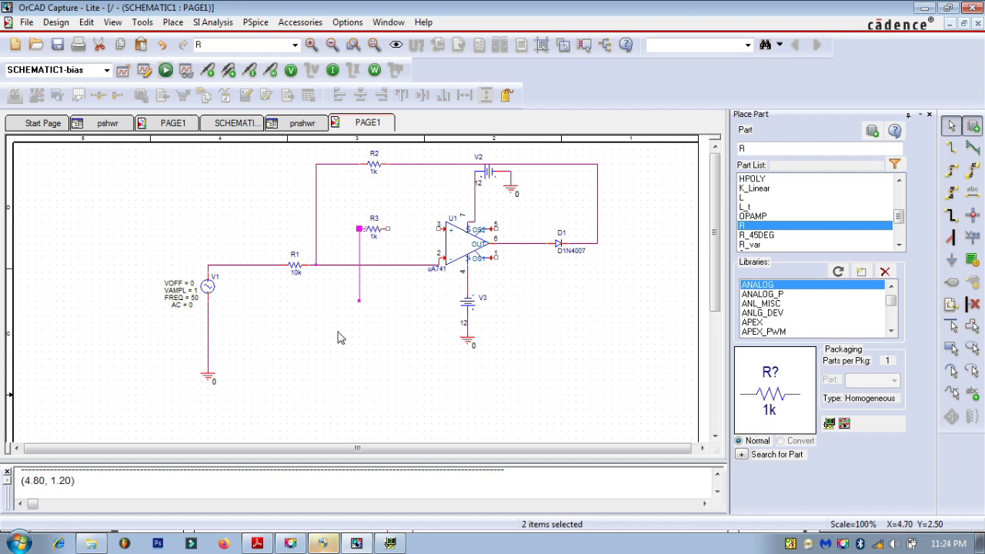
Copy V1's ground symbol onto the lower end of R3's wire and move it up to just above R1's horizontal wire.
left_click(210, 386)
left_click(213, 380)
right_click(211, 381)
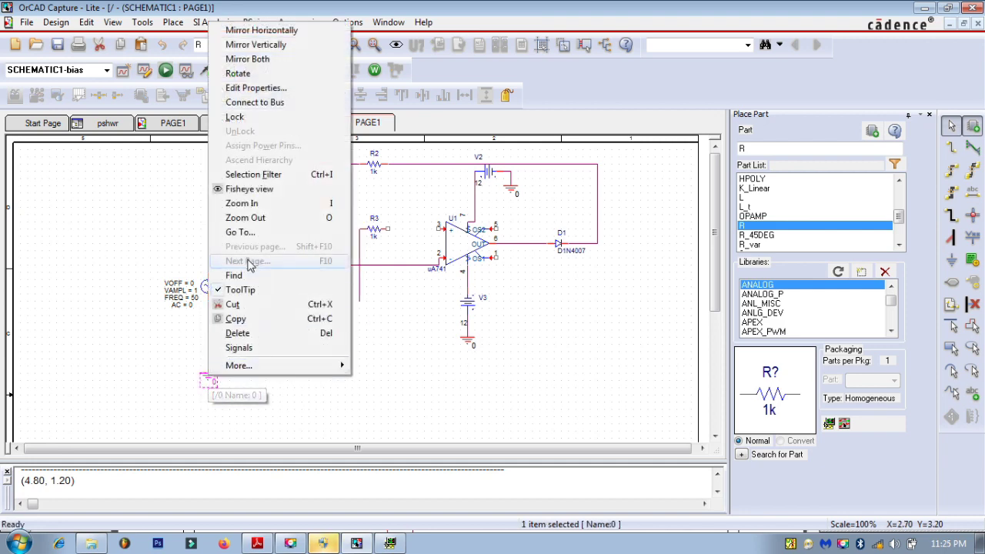
left_click(244, 318)
right_click(359, 320)
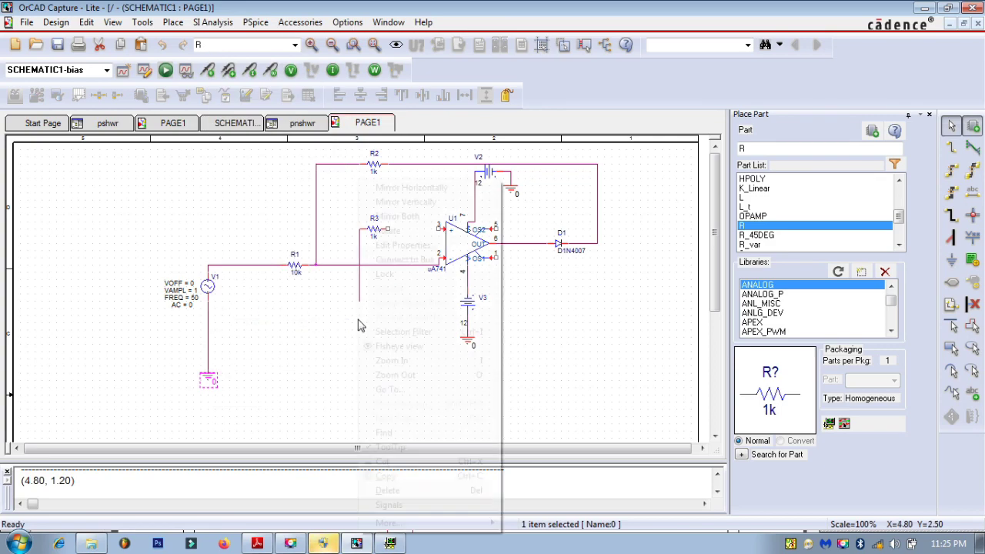
left_click(387, 490)
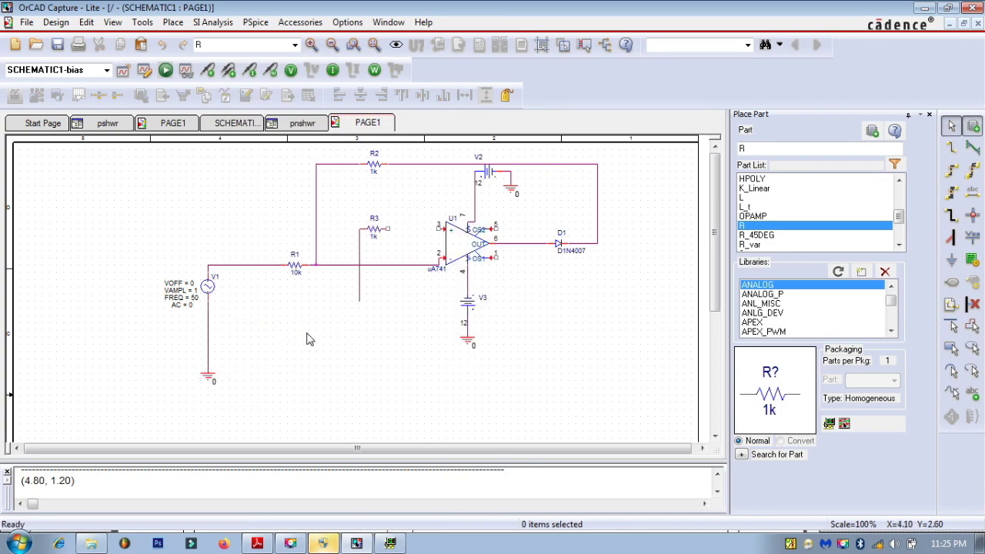
right_click(308, 336)
left_click(332, 500)
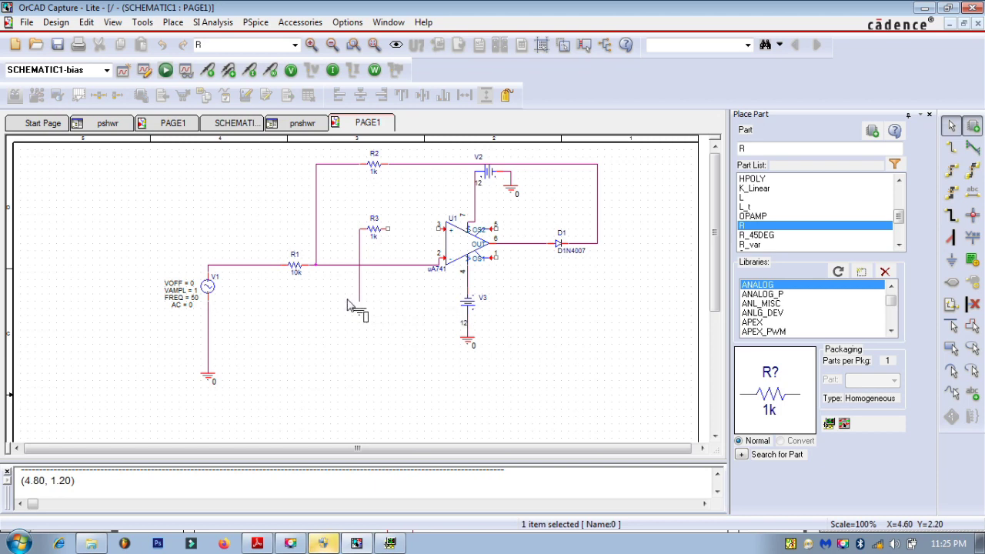
left_click(342, 302)
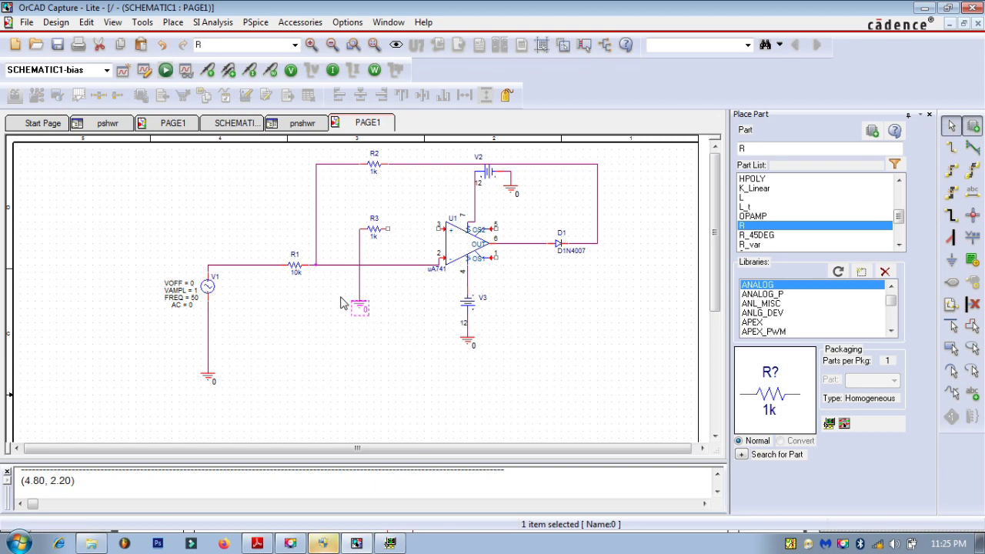
left_click(342, 303)
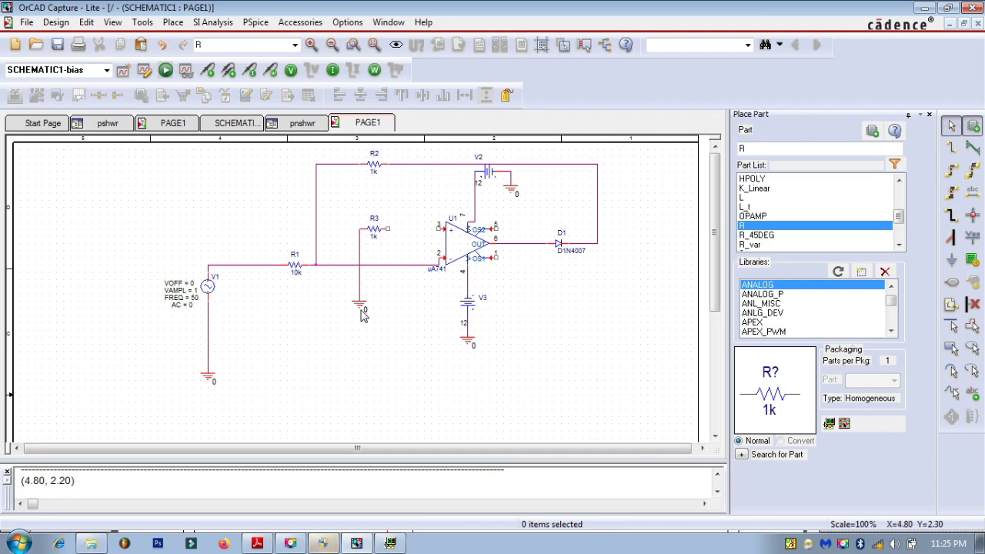
left_click_drag(358, 313, 362, 262)
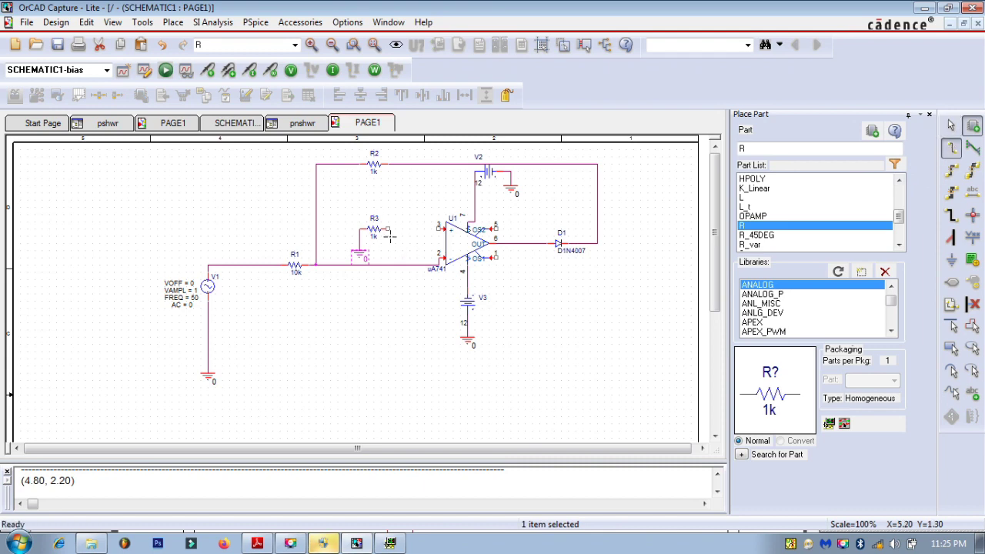
Wire R3's free pin to the op-amp's non-inverting input, and shift U1 slightly away from R3.
mouse_move(391, 228)
left_mouse_down()
mouse_move(438, 227)
mouse_move(440, 312)
mouse_move(430, 308)
left_mouse_up()
key("Escape")
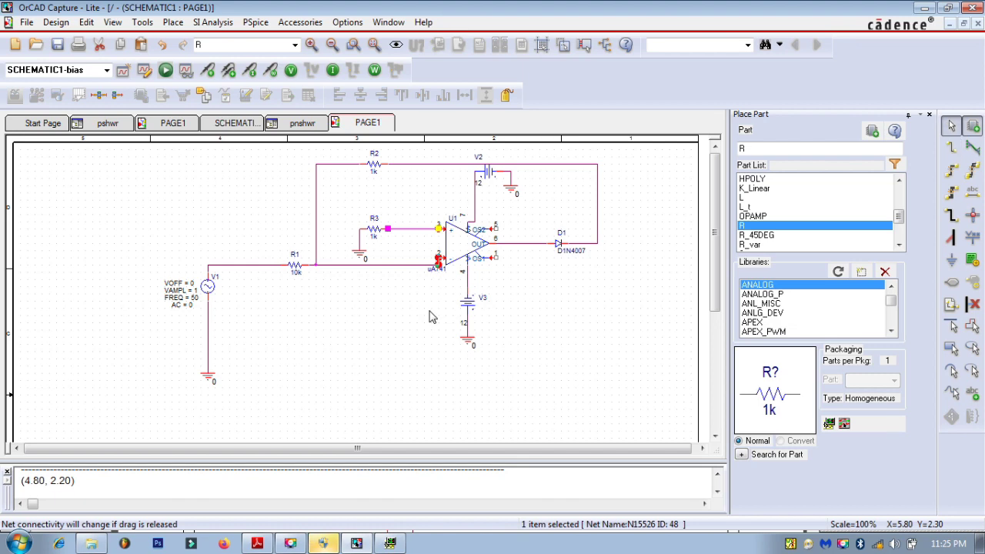
left_click_drag(425, 257, 467, 245)
left_click(444, 253)
left_click(434, 324)
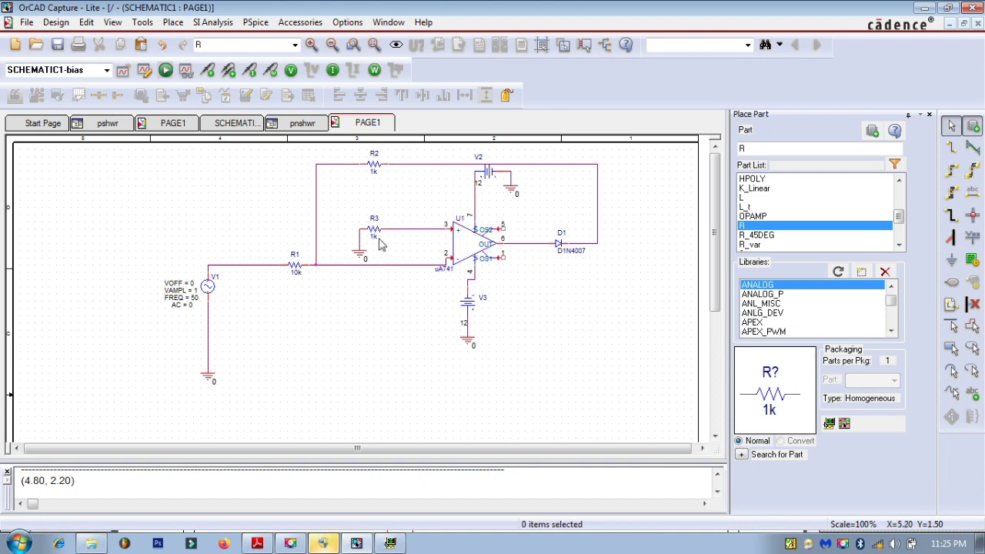
Extend the feedback loop's vertical output wire farther from the op-amp, and move D1 along the output wire toward it.
left_click_drag(596, 248, 659, 245)
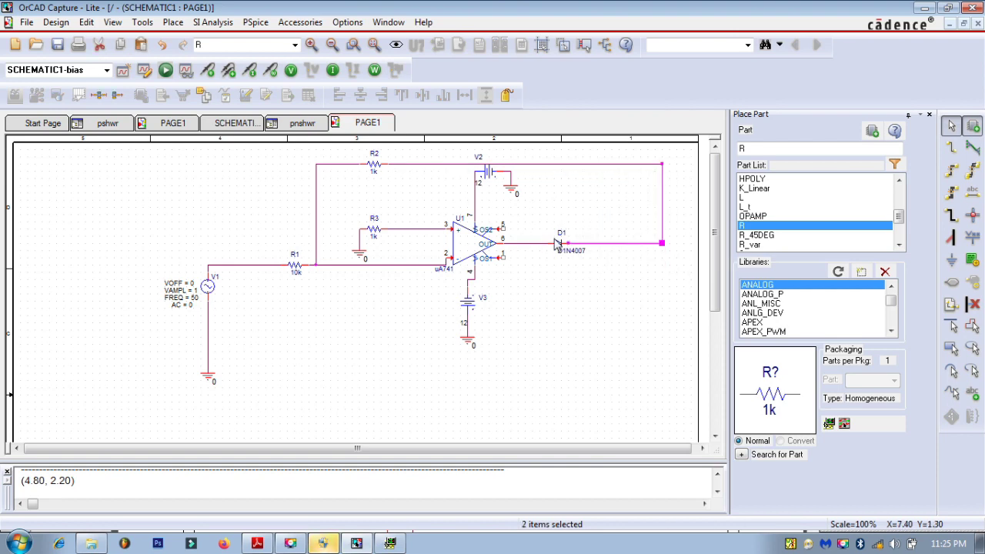
left_click(562, 244)
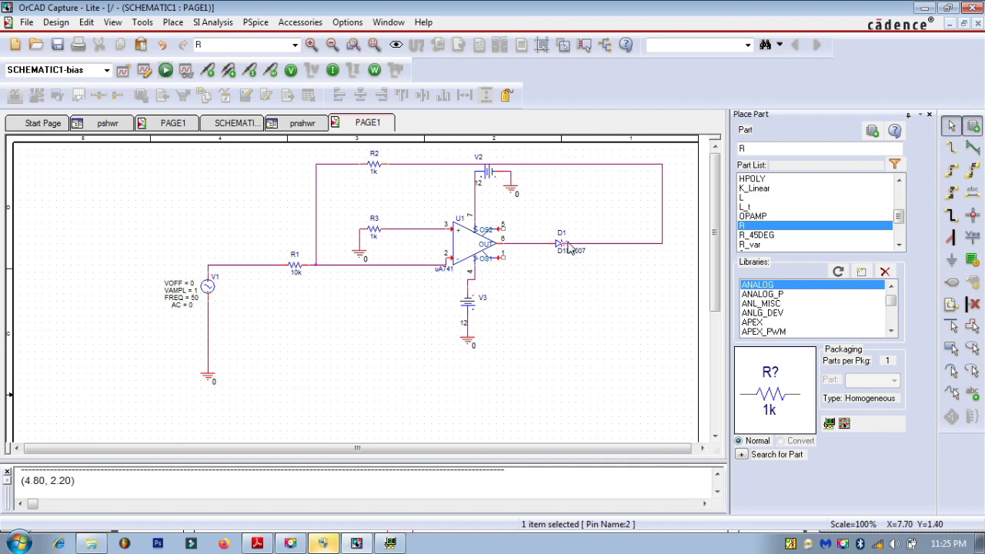
left_click_drag(562, 244, 619, 243)
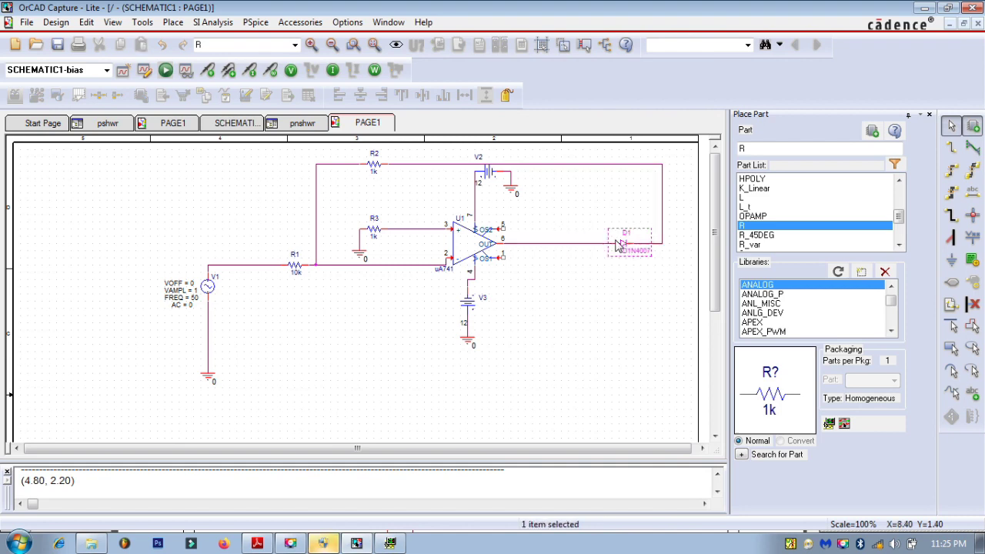
Copy diode D1 and paste the duplicate between V2's ground symbol and the vertical output wire.
right_click(624, 250)
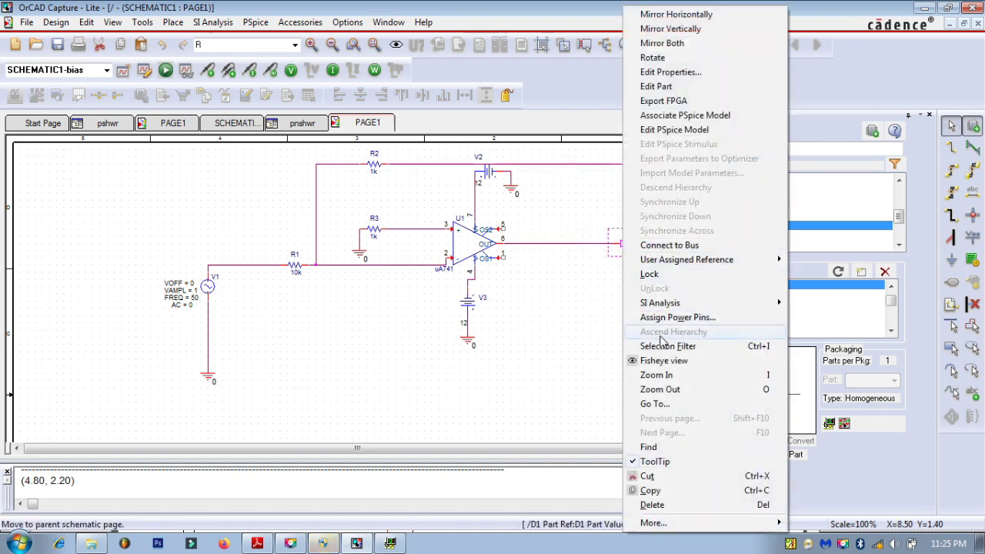
left_click(650, 490)
right_click(597, 301)
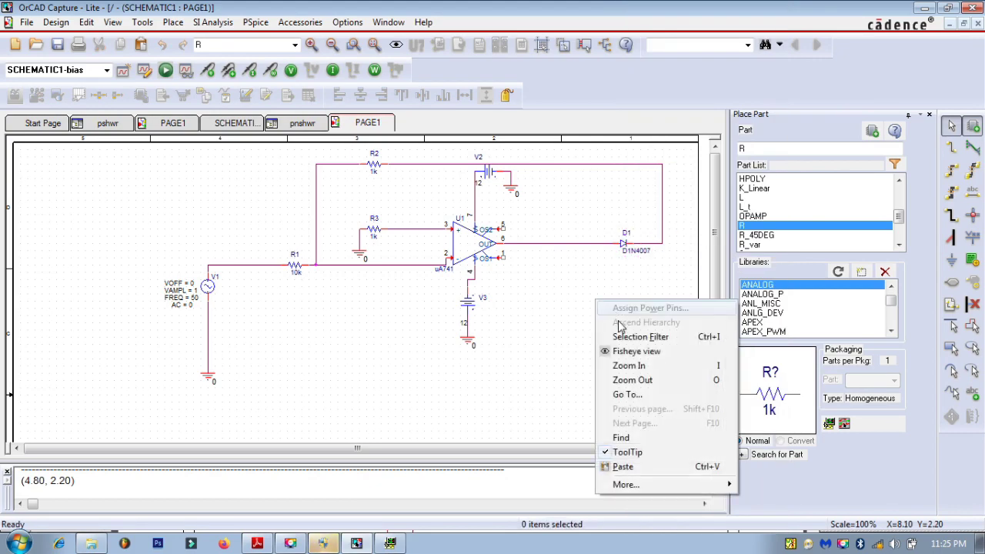
left_click(626, 464)
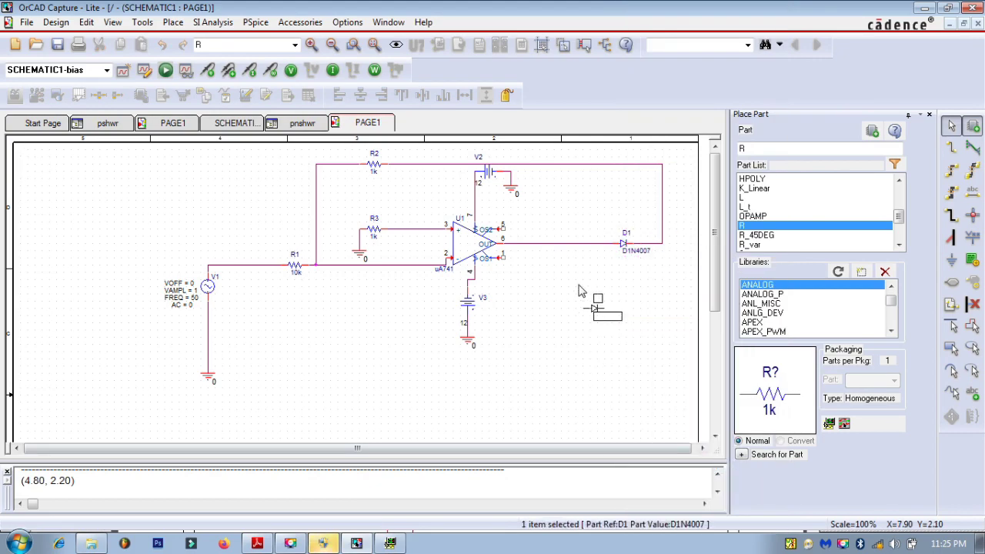
left_click(571, 181)
Rotate the pasted diode D2 three times to stand vertically, and position it above the op-amp's output wire.
right_click(582, 210)
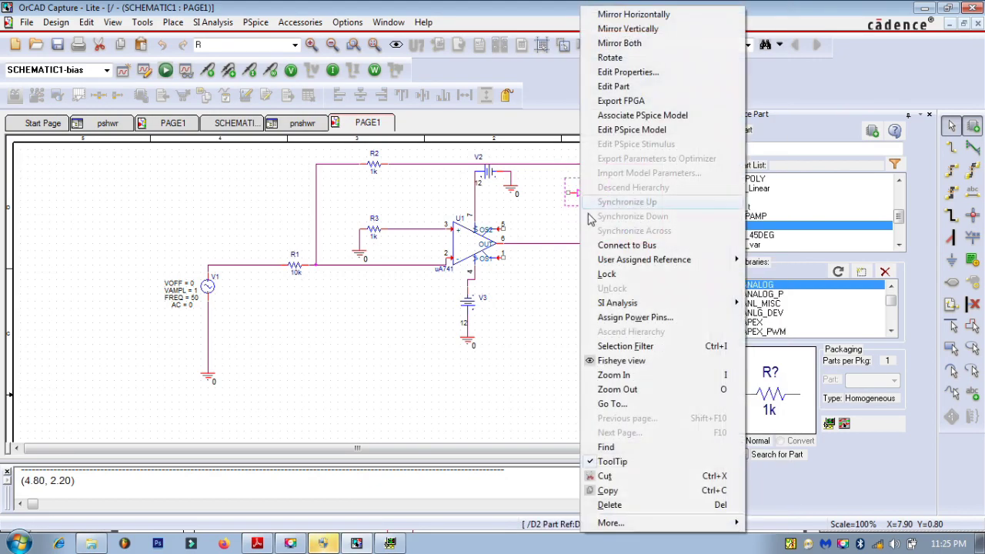
left_click(608, 59)
right_click(585, 201)
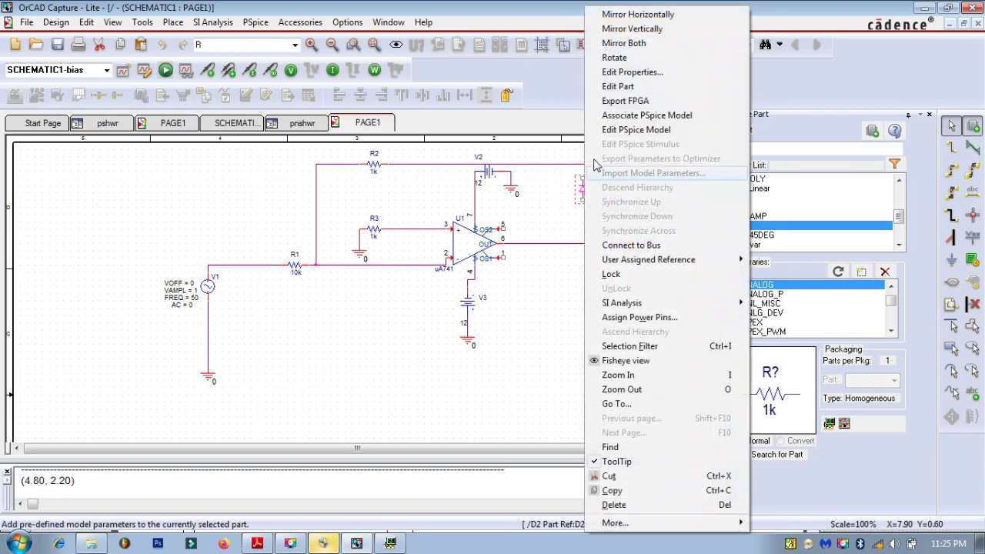
left_click(608, 58)
right_click(582, 202)
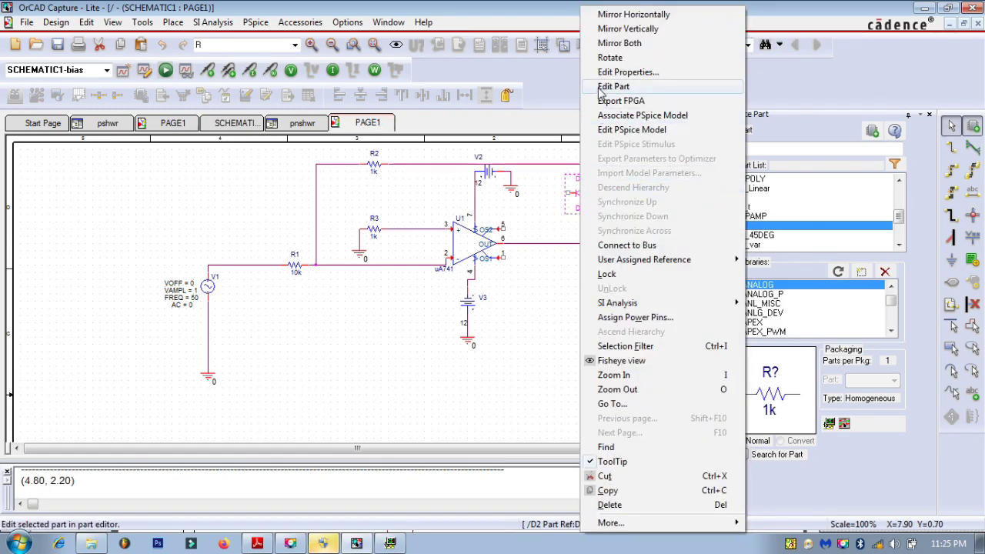
left_click(607, 57)
left_click_drag(588, 196, 587, 210)
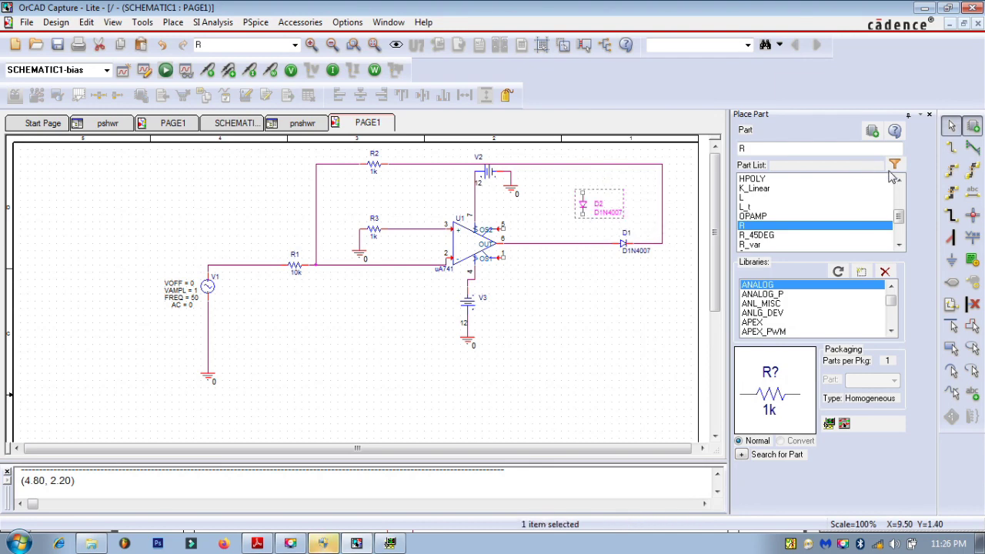
Wire D2's lower pin to the output wire between the op-amp and D1.
left_click(952, 149)
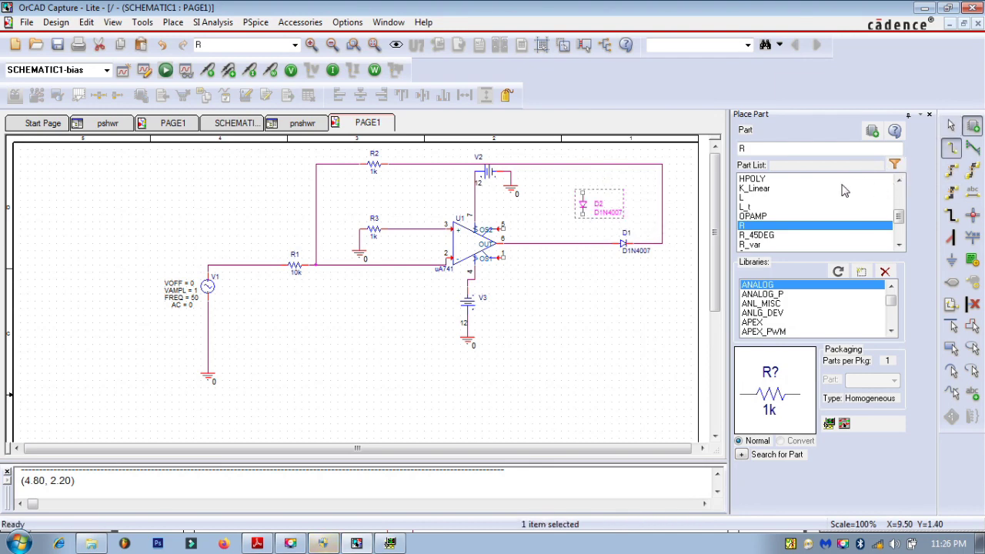
left_click_drag(582, 216, 586, 244)
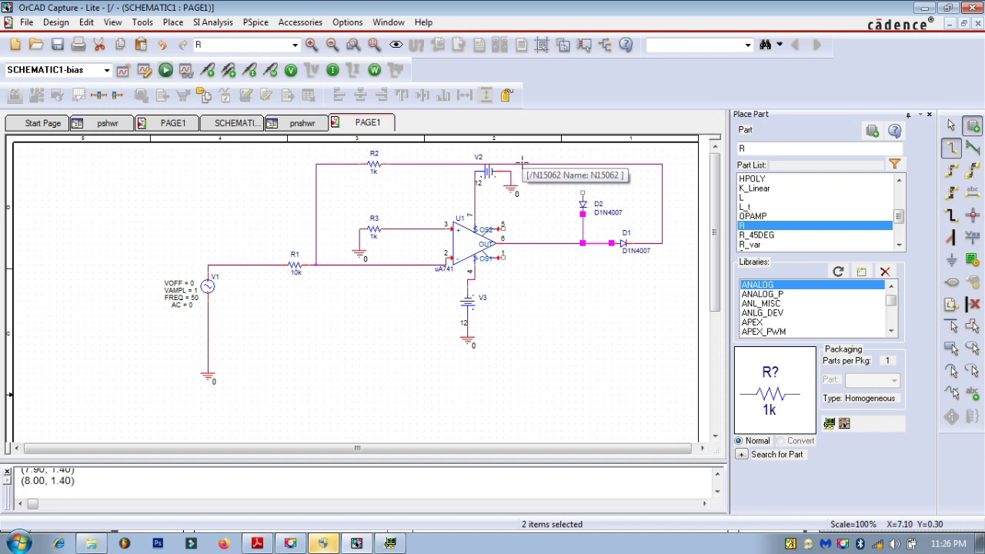
key("Escape")
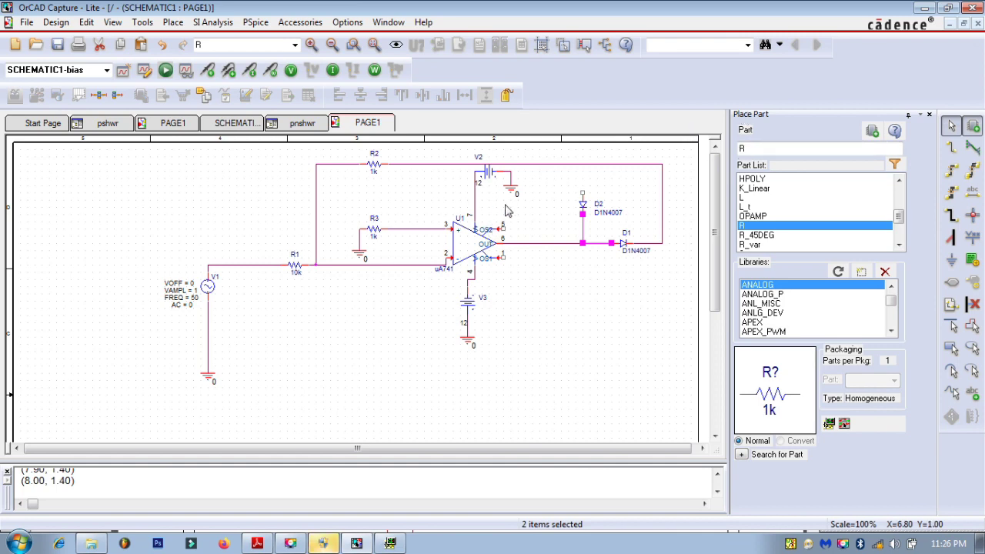
Raise the horizontal feedback wire between R2 and D1's output above V2, and raise the wire corner on R2's other side.
left_click(522, 164)
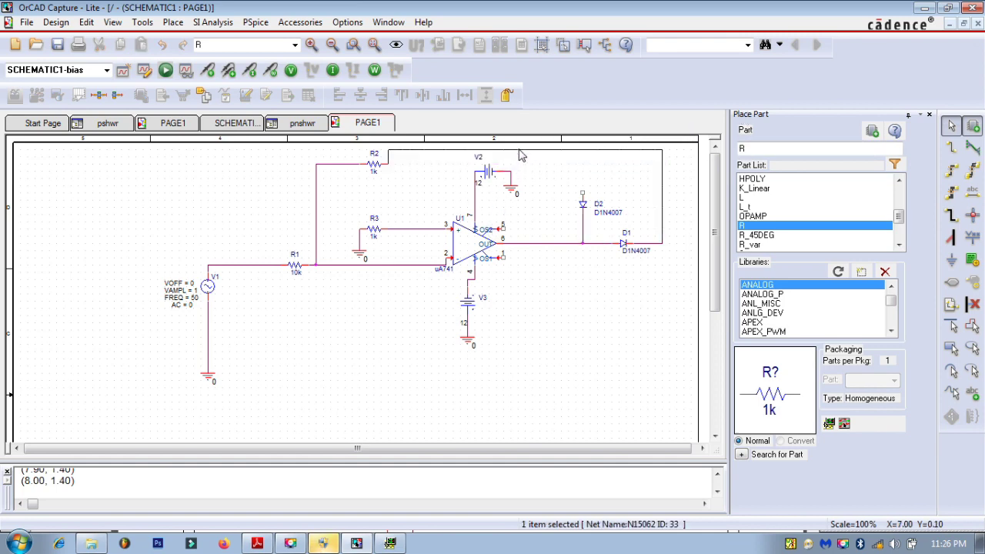
left_click_drag(522, 164, 521, 149)
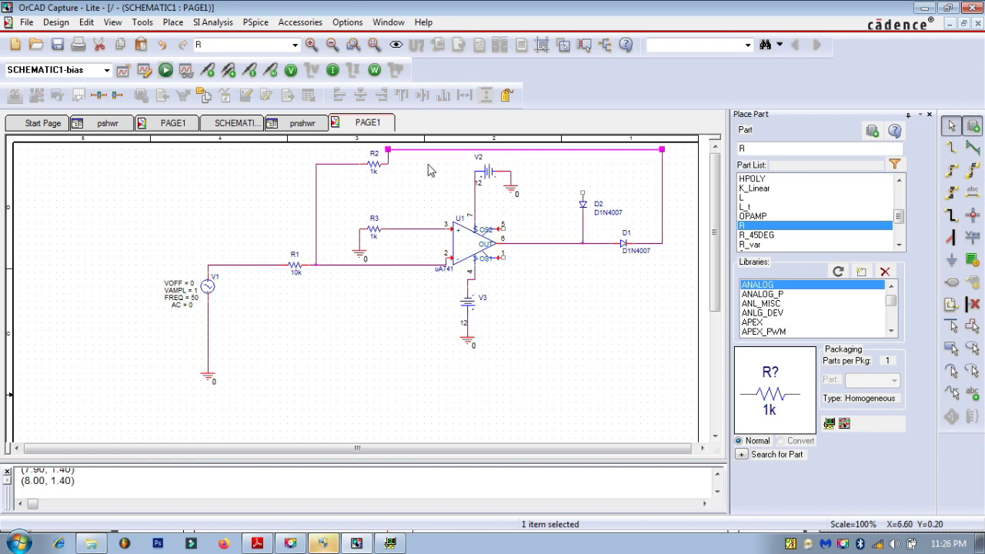
left_click(366, 145)
mouse_move(364, 161)
left_mouse_down()
mouse_move(358, 146)
mouse_move(330, 146)
mouse_move(336, 131)
mouse_move(384, 143)
mouse_move(368, 167)
mouse_move(375, 159)
left_mouse_up()
left_click_drag(316, 165, 319, 148)
left_click(374, 164)
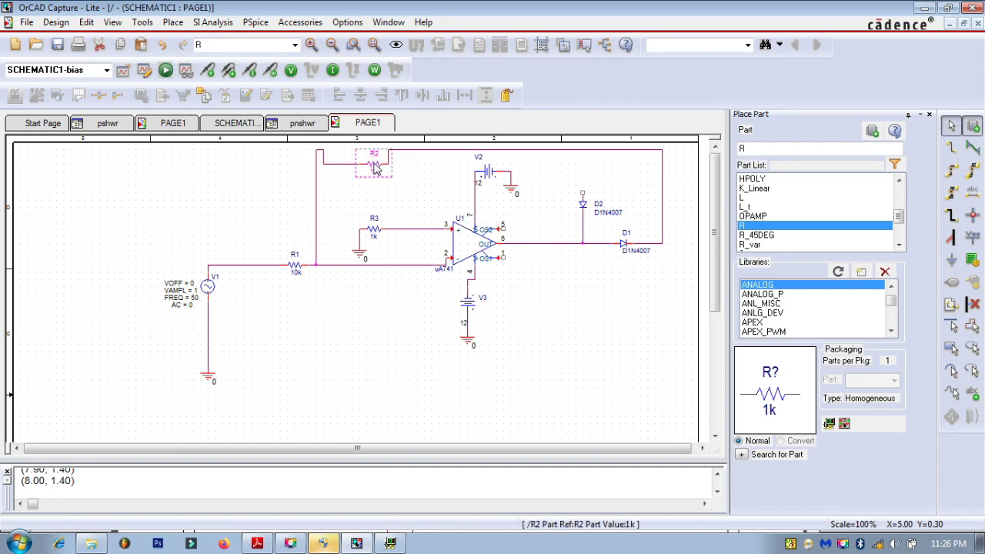
left_click(402, 178)
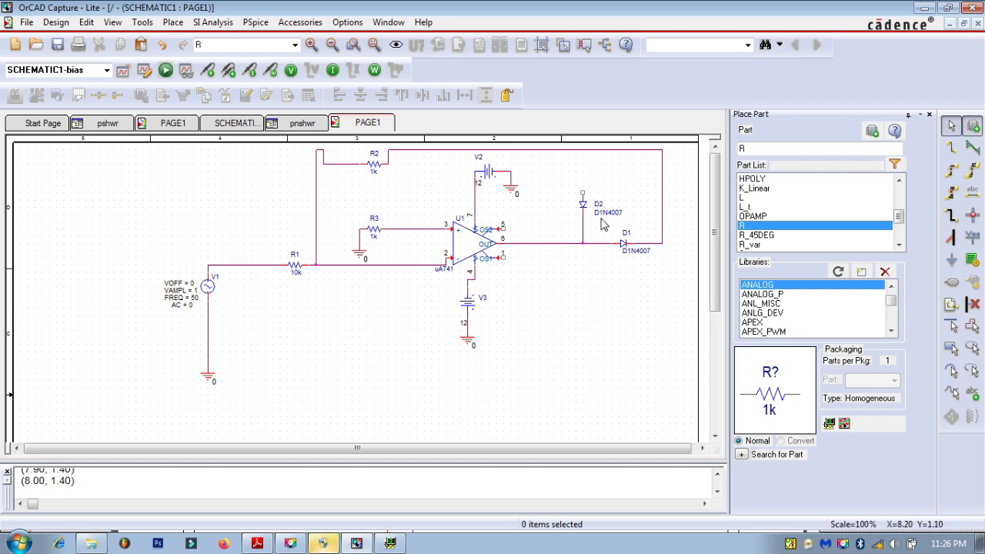
Wire D2's upper pin over V2 to the op-amp's inverting input line, and straighten the bent feedback wire on R2's input side.
left_click(951, 148)
left_click(581, 197)
left_click(580, 157)
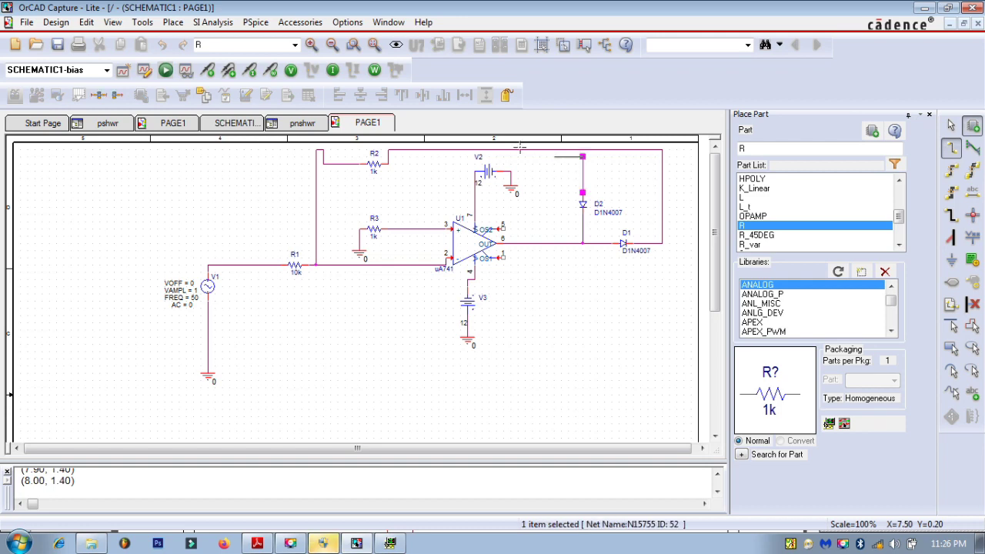
left_click(409, 264)
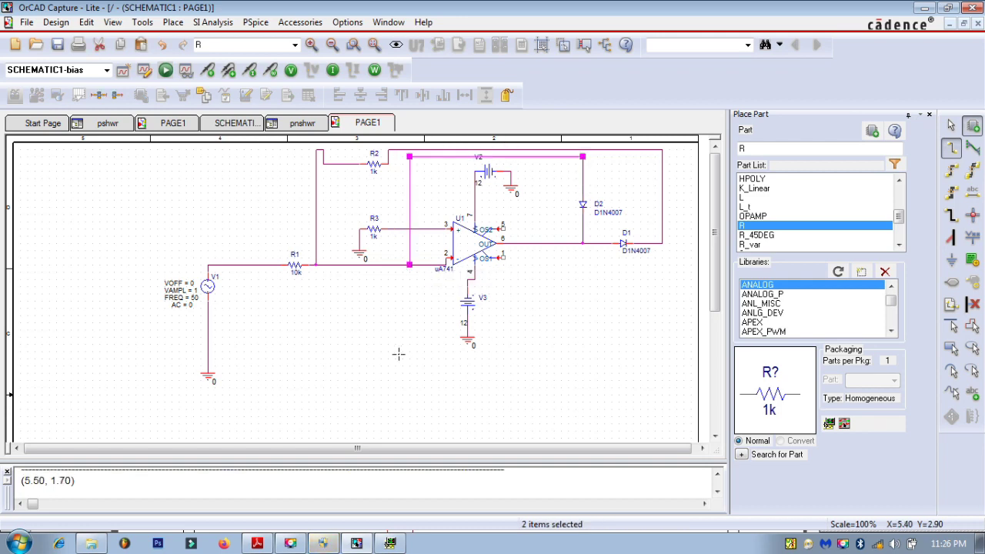
key("Escape")
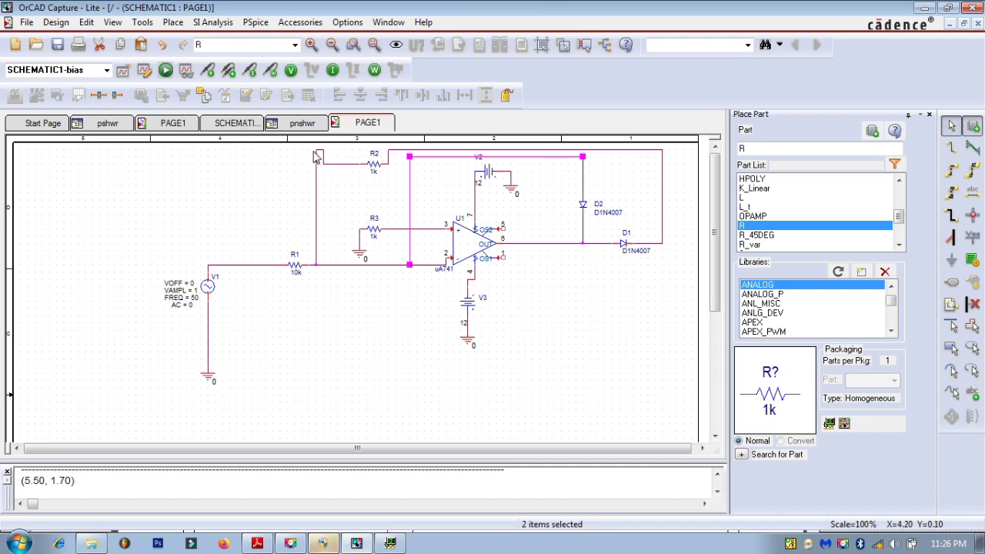
left_click_drag(319, 156, 323, 164)
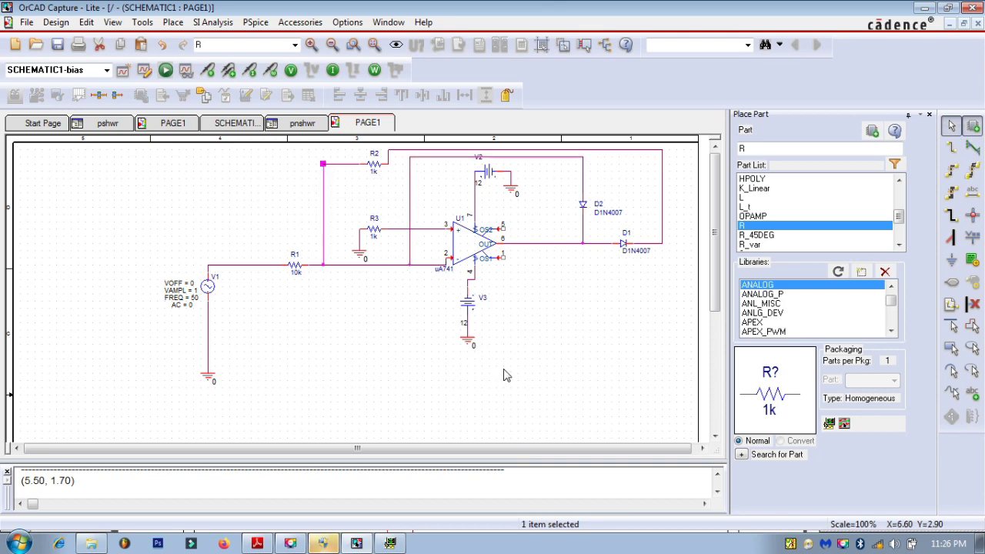
left_click(635, 395)
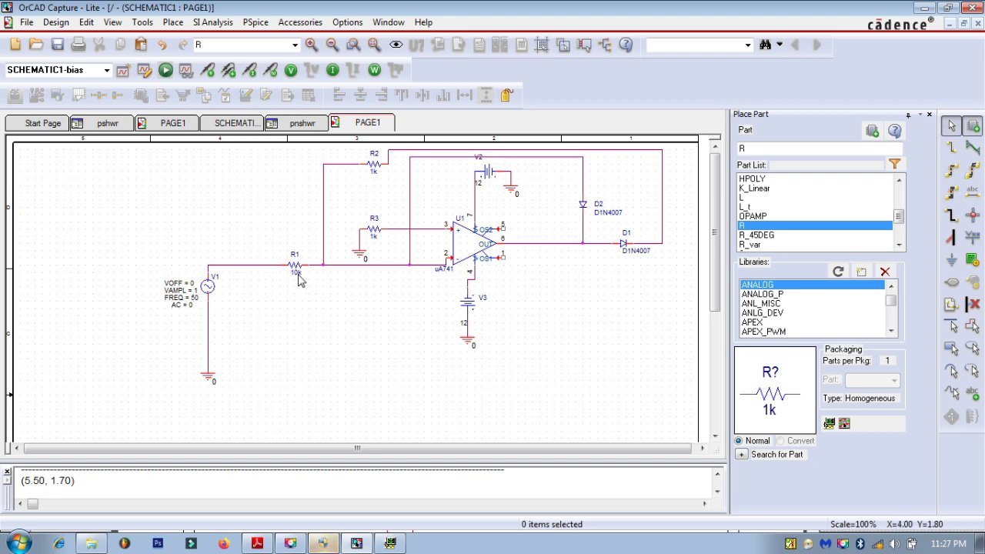
Set R2's value to 10k and keep R3's value at 1k.
left_click(374, 171)
double_click(376, 173)
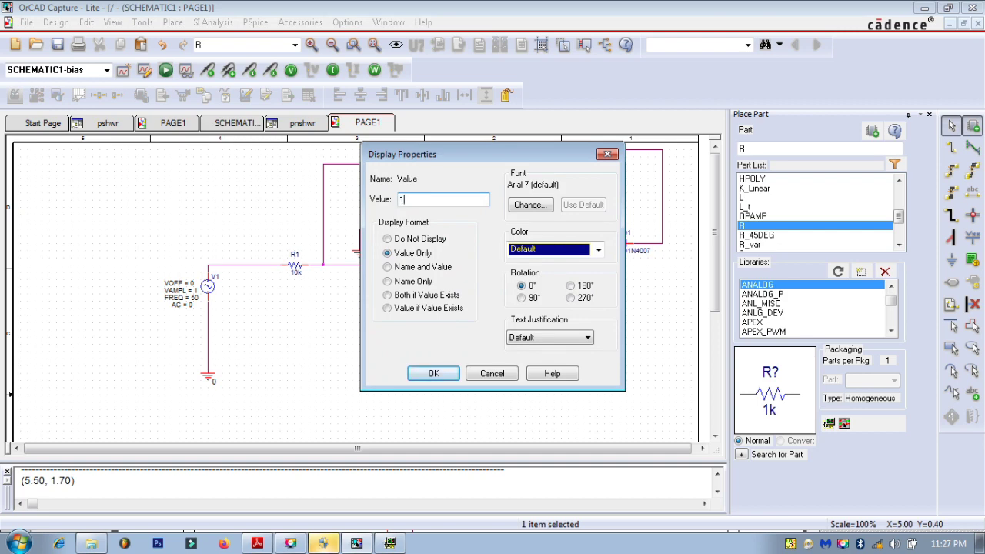
left_click(429, 376)
left_click(375, 237)
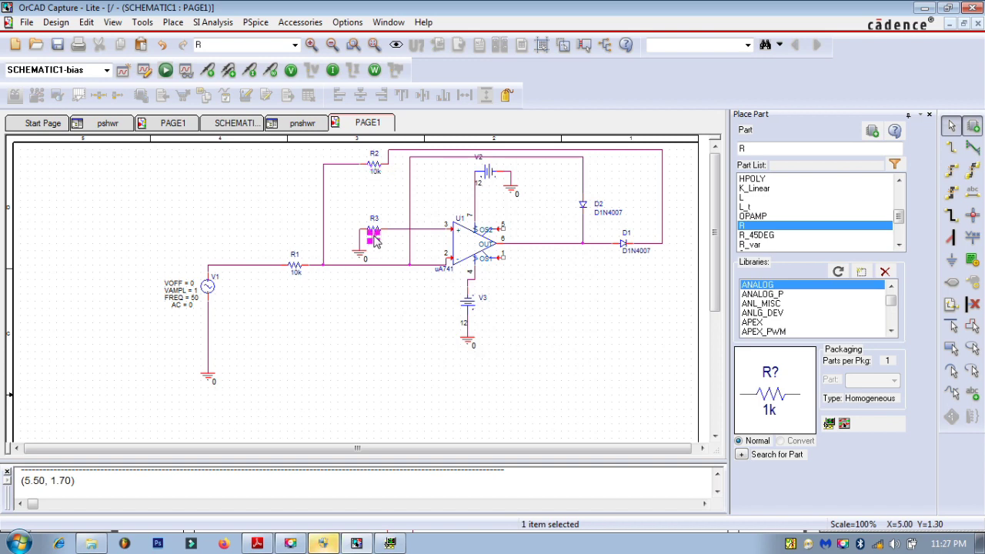
double_click(375, 239)
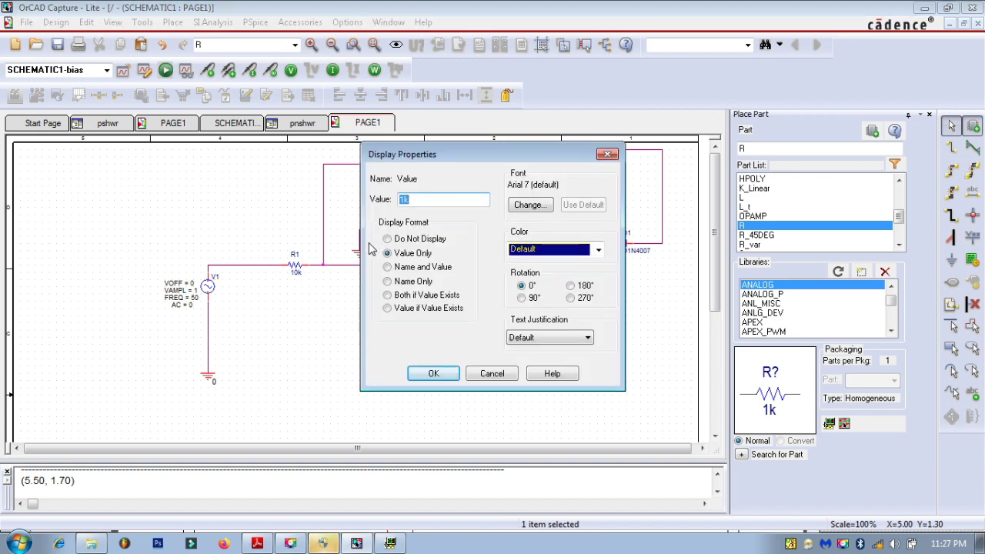
left_click(436, 374)
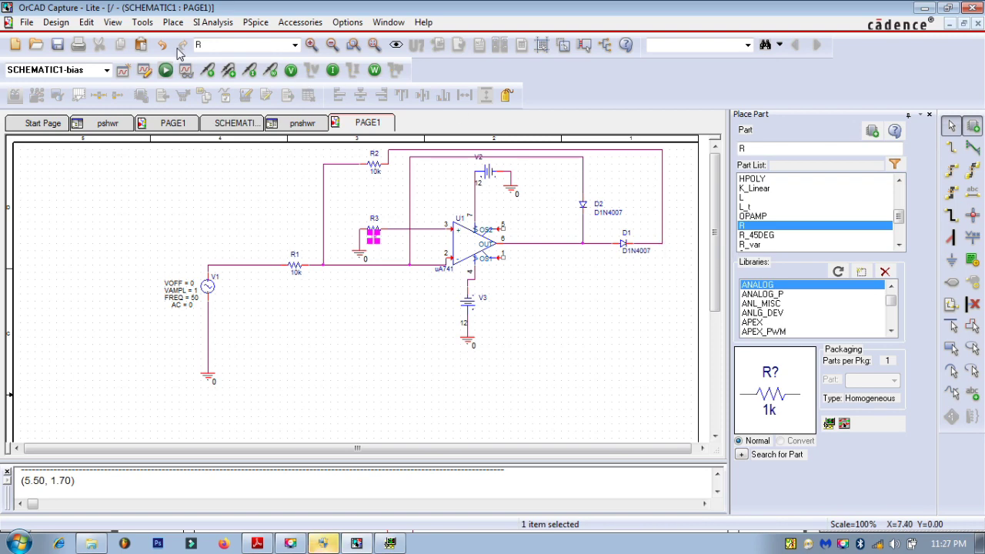
Place voltage markers on V1's input wire and D1's output, and create a simulation profile named nshwr.
left_click(247, 279)
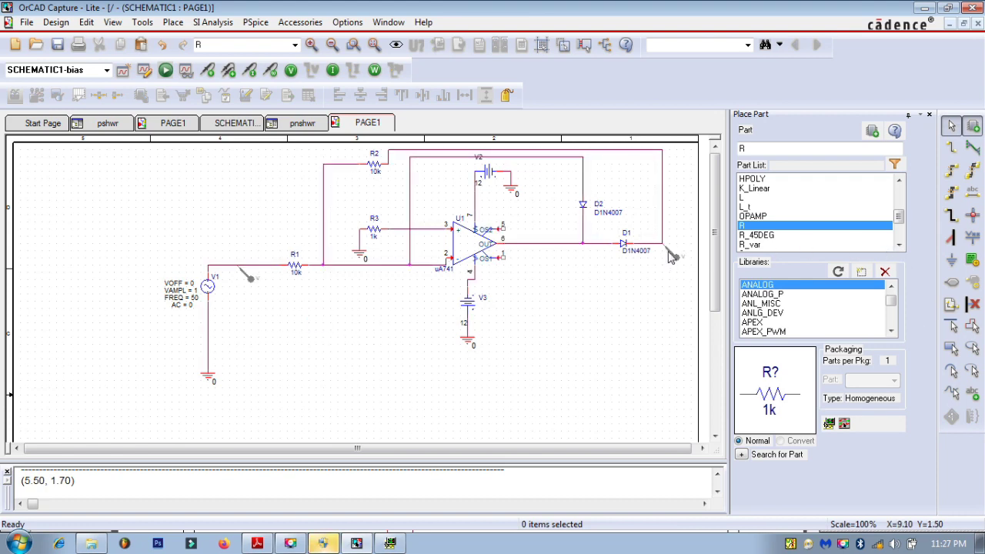
left_click(123, 70)
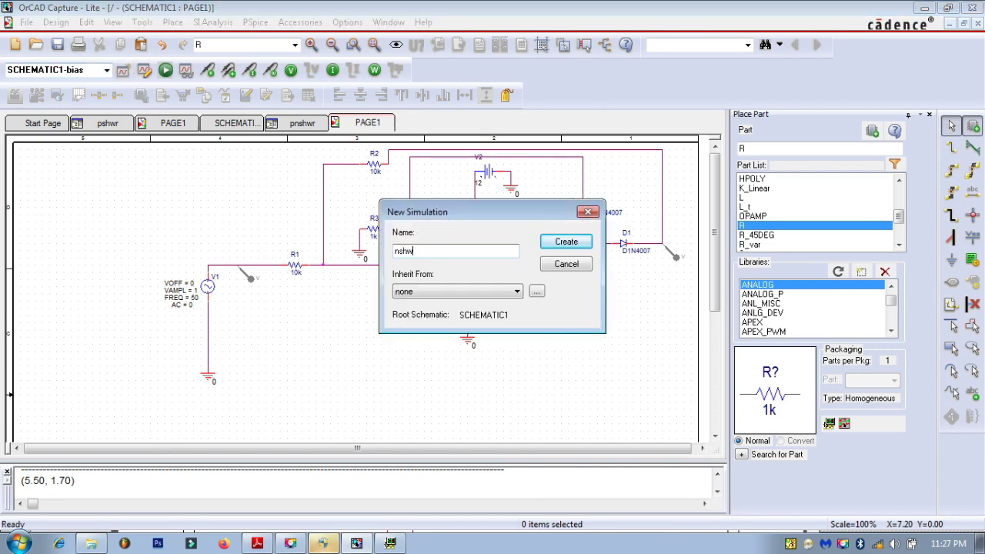
left_click(565, 244)
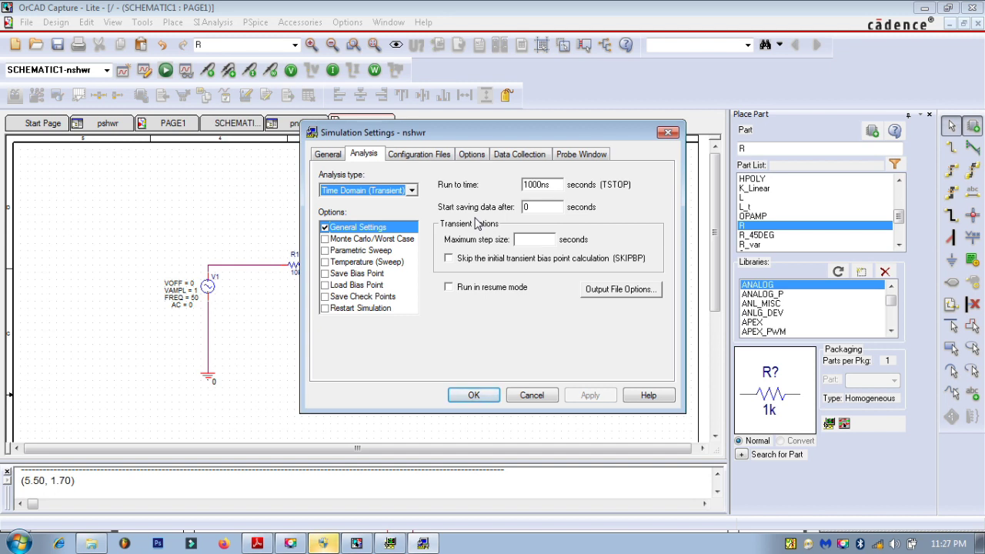
Set the transient analysis to run to 0.06 s with a maximum step size of 0.01 s, and apply the settings.
left_click_drag(561, 189, 489, 176)
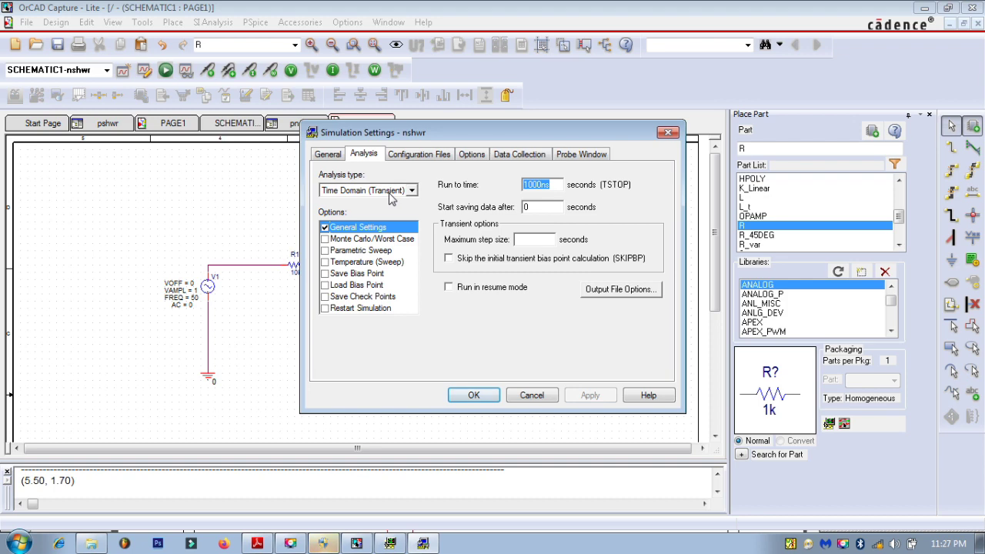
type("0.01")
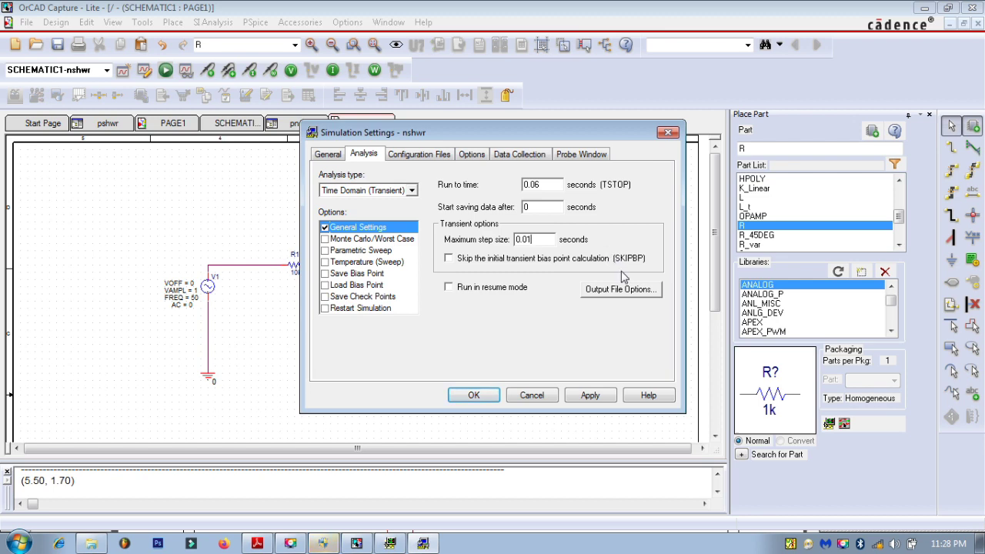
left_click(590, 395)
left_click(473, 395)
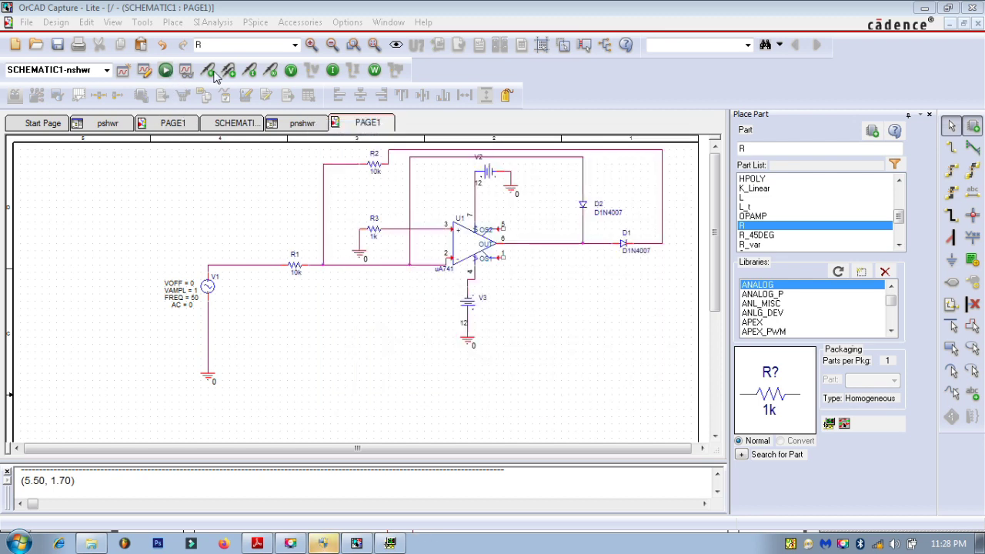
Add voltage markers to the wire between V1 and R1 and to the output corner after D1.
left_click(243, 269)
left_click(663, 246)
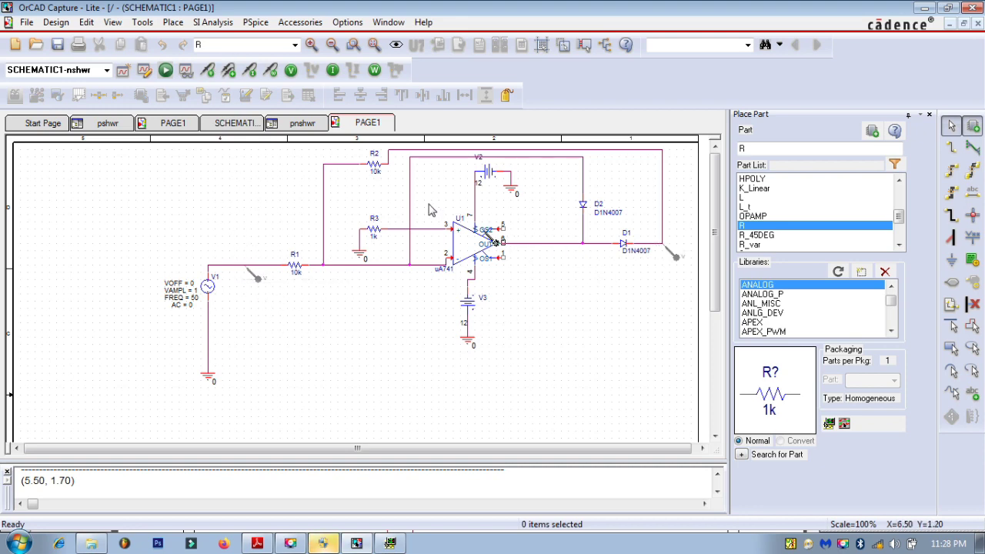
Run the nshwr simulation and view its input and output waveforms in PSpice A/D before returning to the OrCAD Capture schematic.
left_click(165, 70)
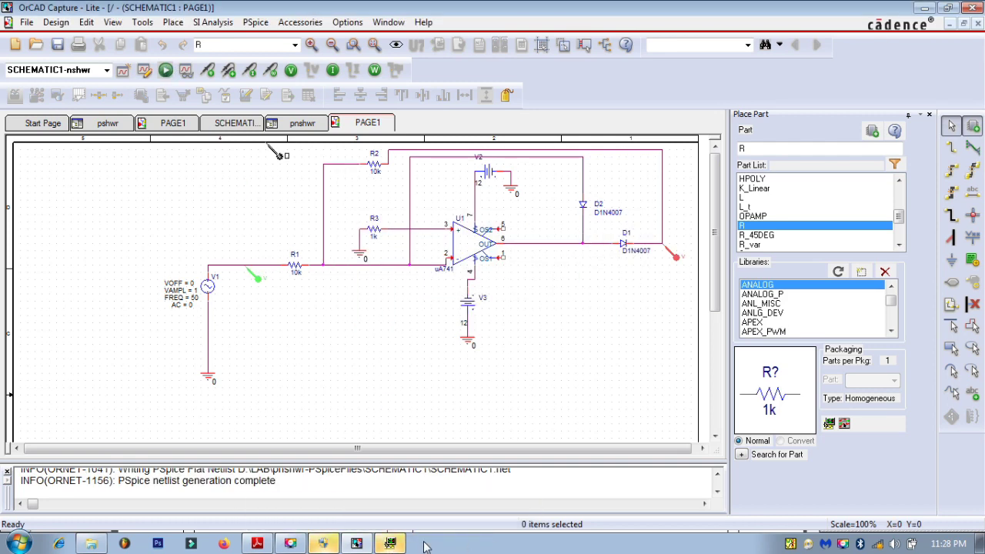
left_click(389, 544)
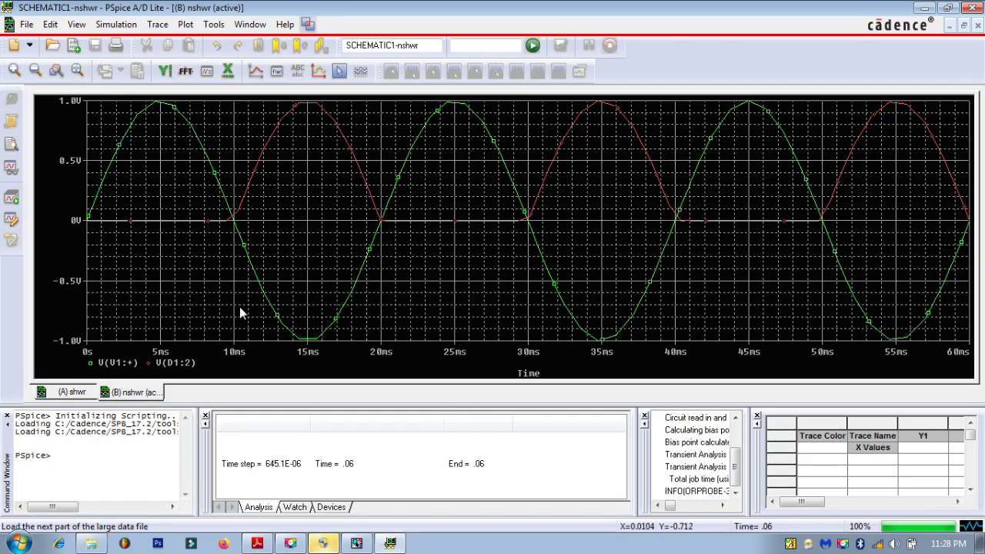
left_click(368, 545)
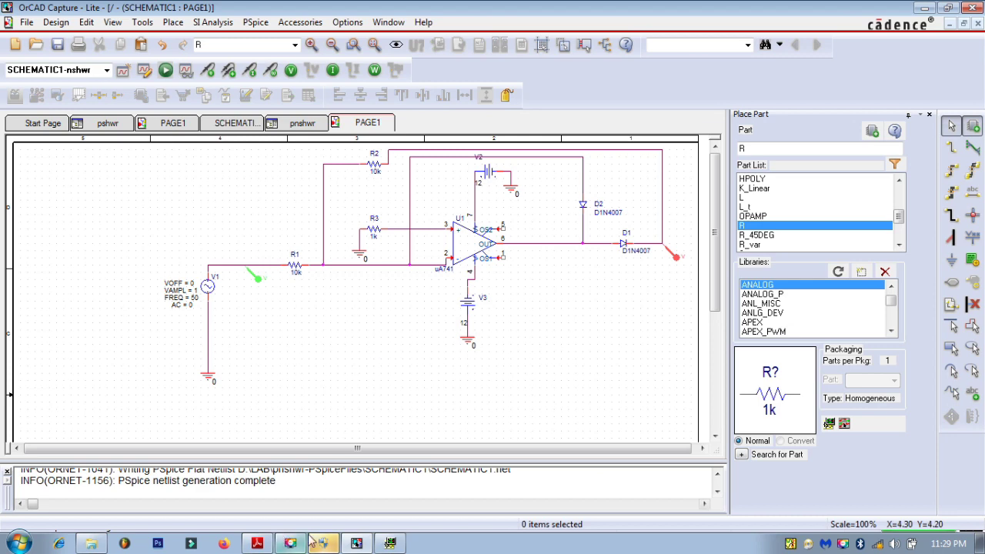
Switch to AC CLM.pdf in Adobe Reader and check its precision rectifier observation table against the simulated waveforms in PSpice A/D.
left_click(258, 544)
scroll(338, 385, "down", 10)
scroll(350, 405, "down", 9)
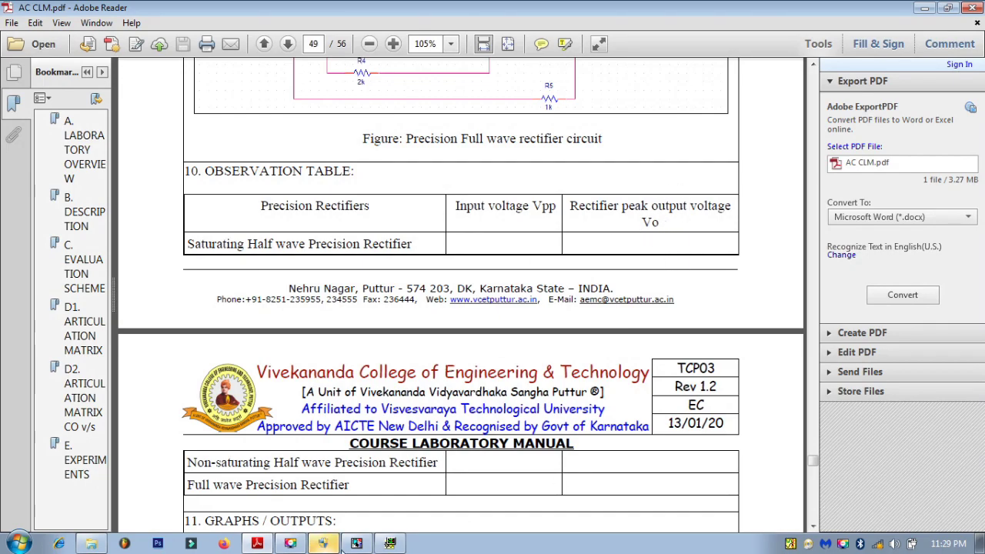
left_click(324, 544)
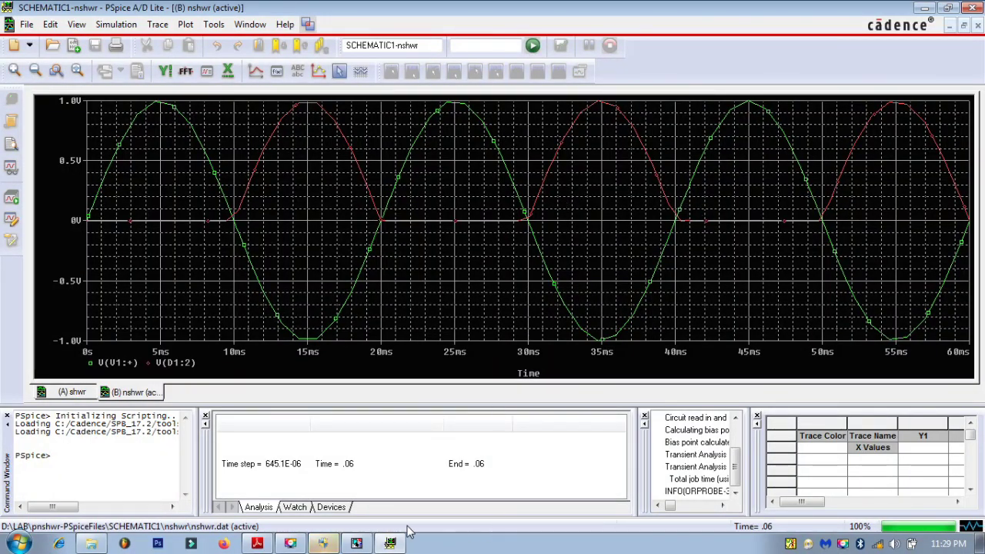
left_click(390, 544)
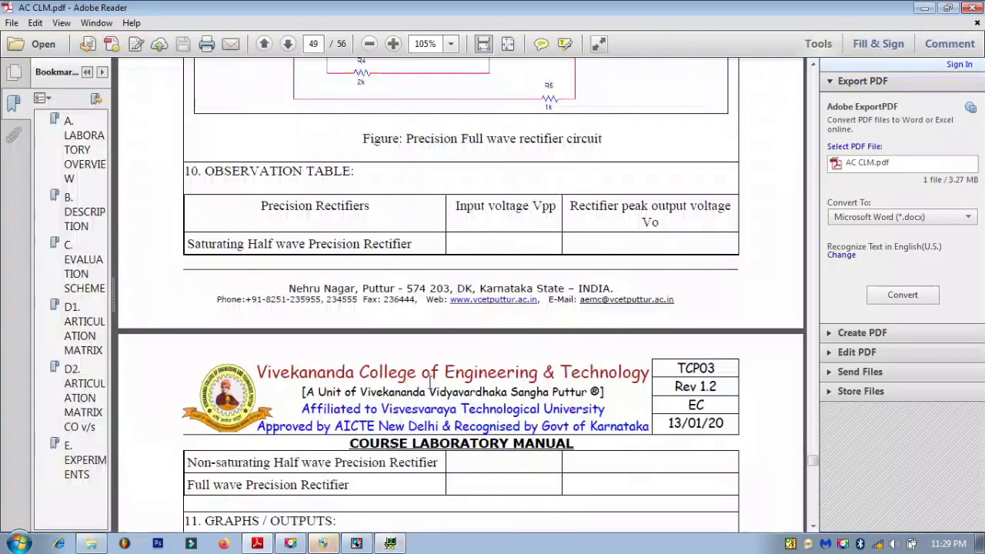
Review the lab manual's reference waveforms for the precision rectifiers, and read its results, learning outcomes and application areas.
scroll(429, 384, "down", 10)
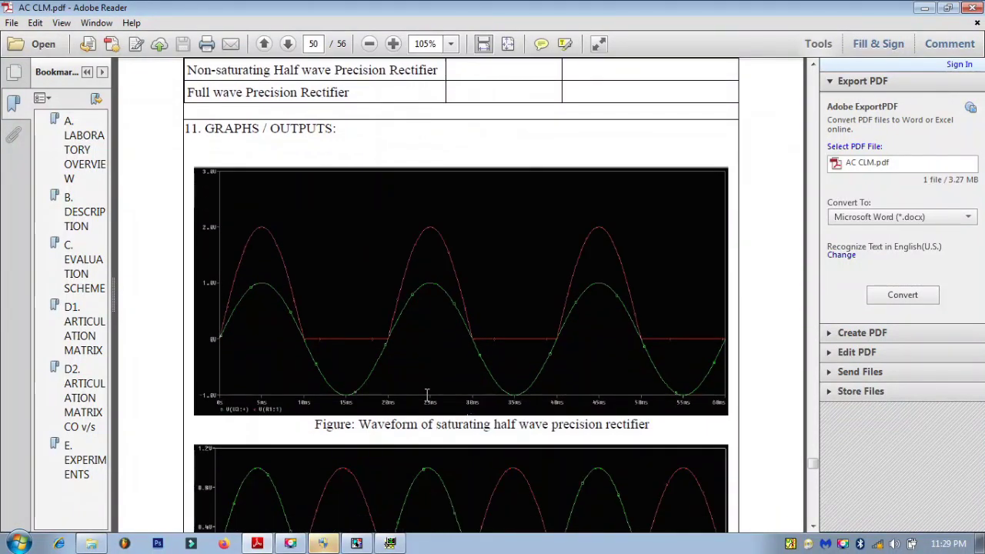
scroll(427, 394, "down", 12)
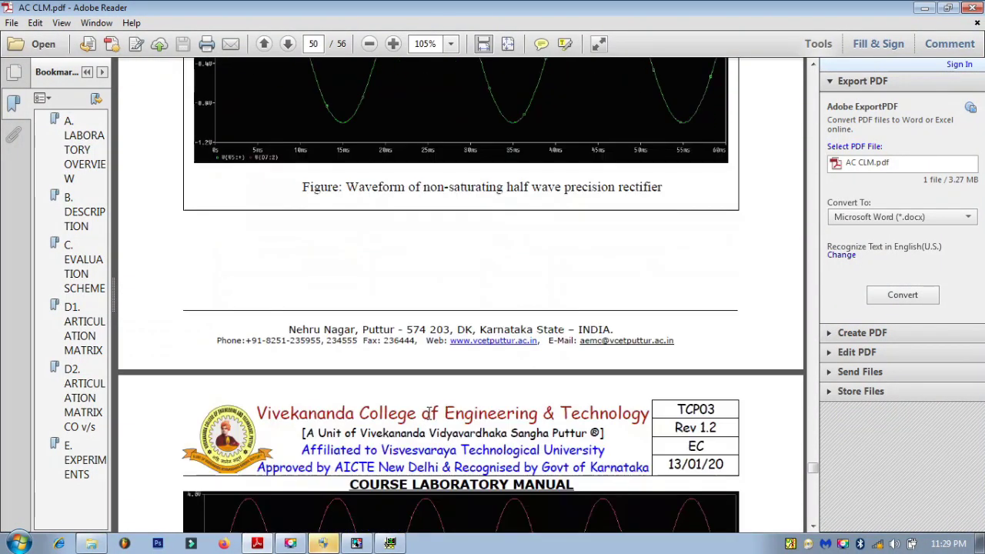
scroll(428, 413, "down", 13)
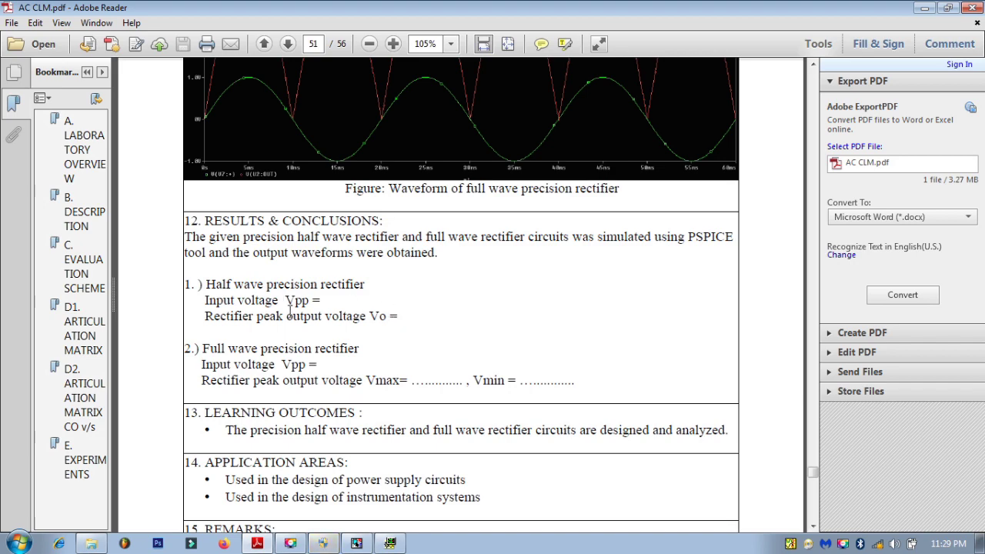
scroll(422, 392, "down", 1)
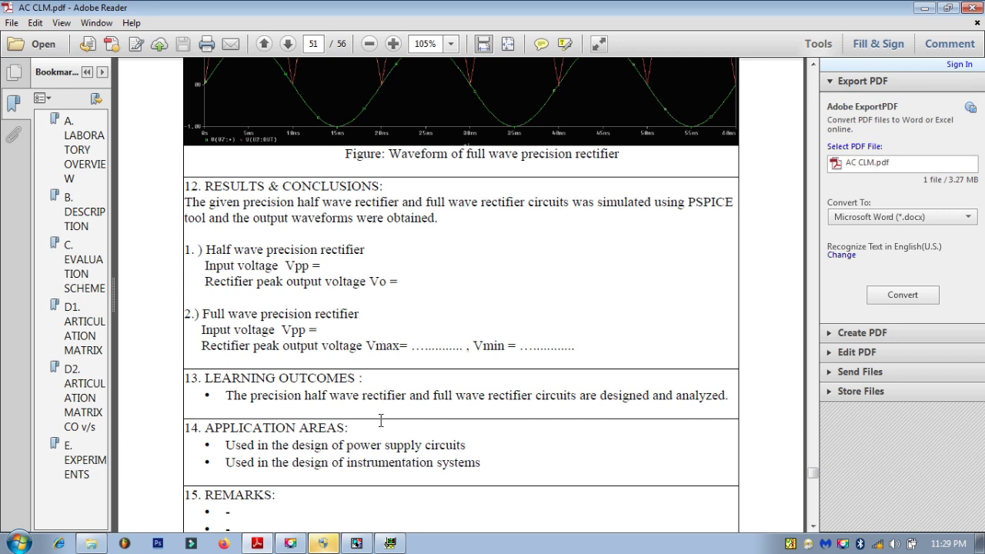
scroll(504, 458, "down", 1)
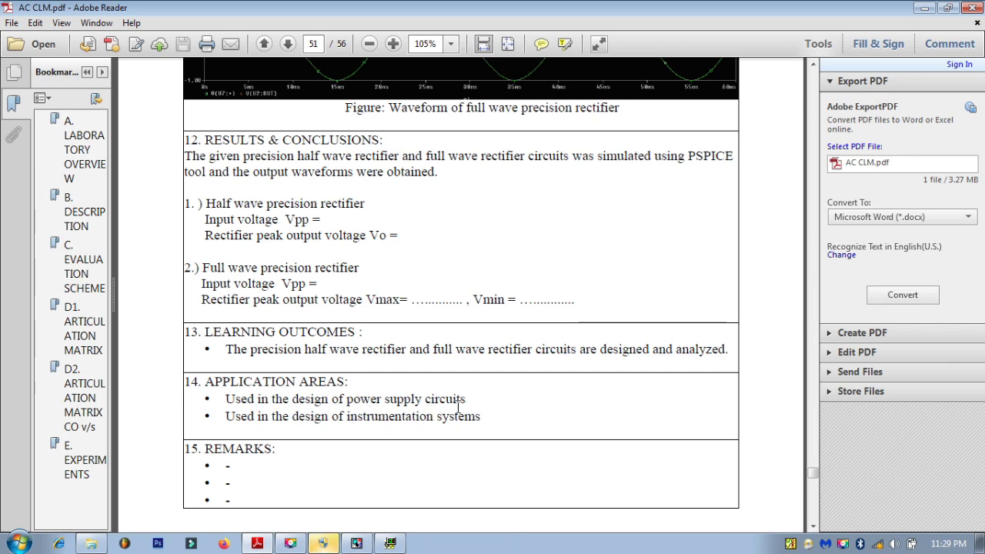
scroll(308, 430, "down", 1)
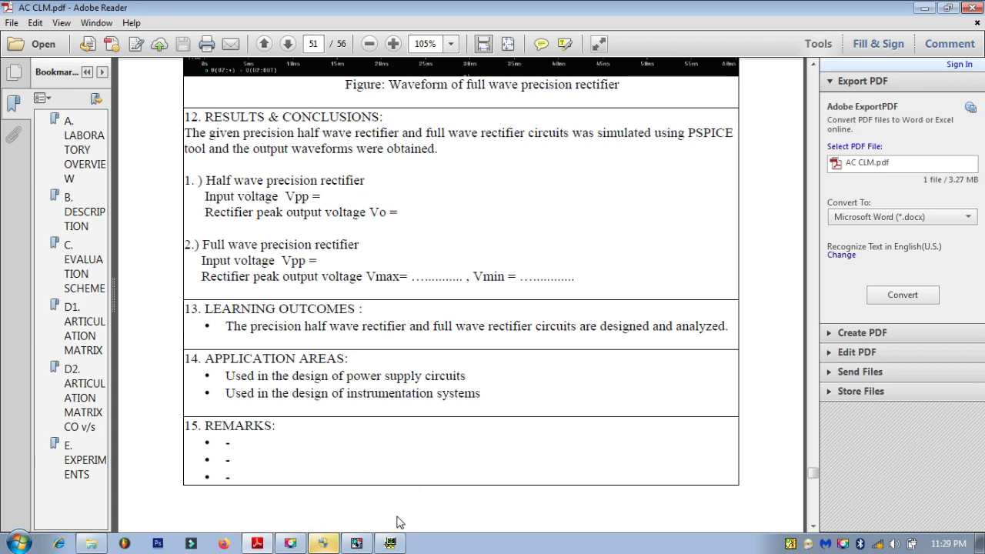
mouse_move(392, 544)
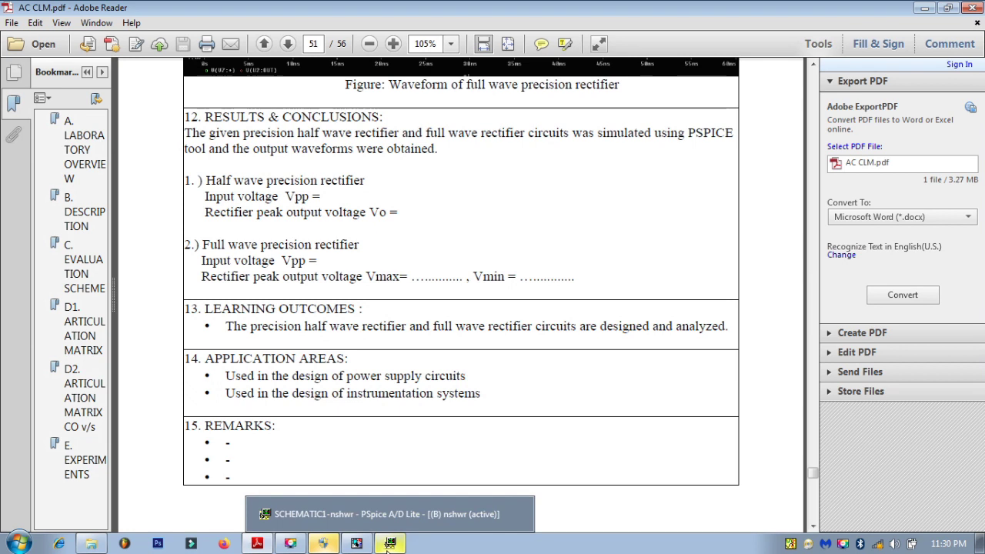